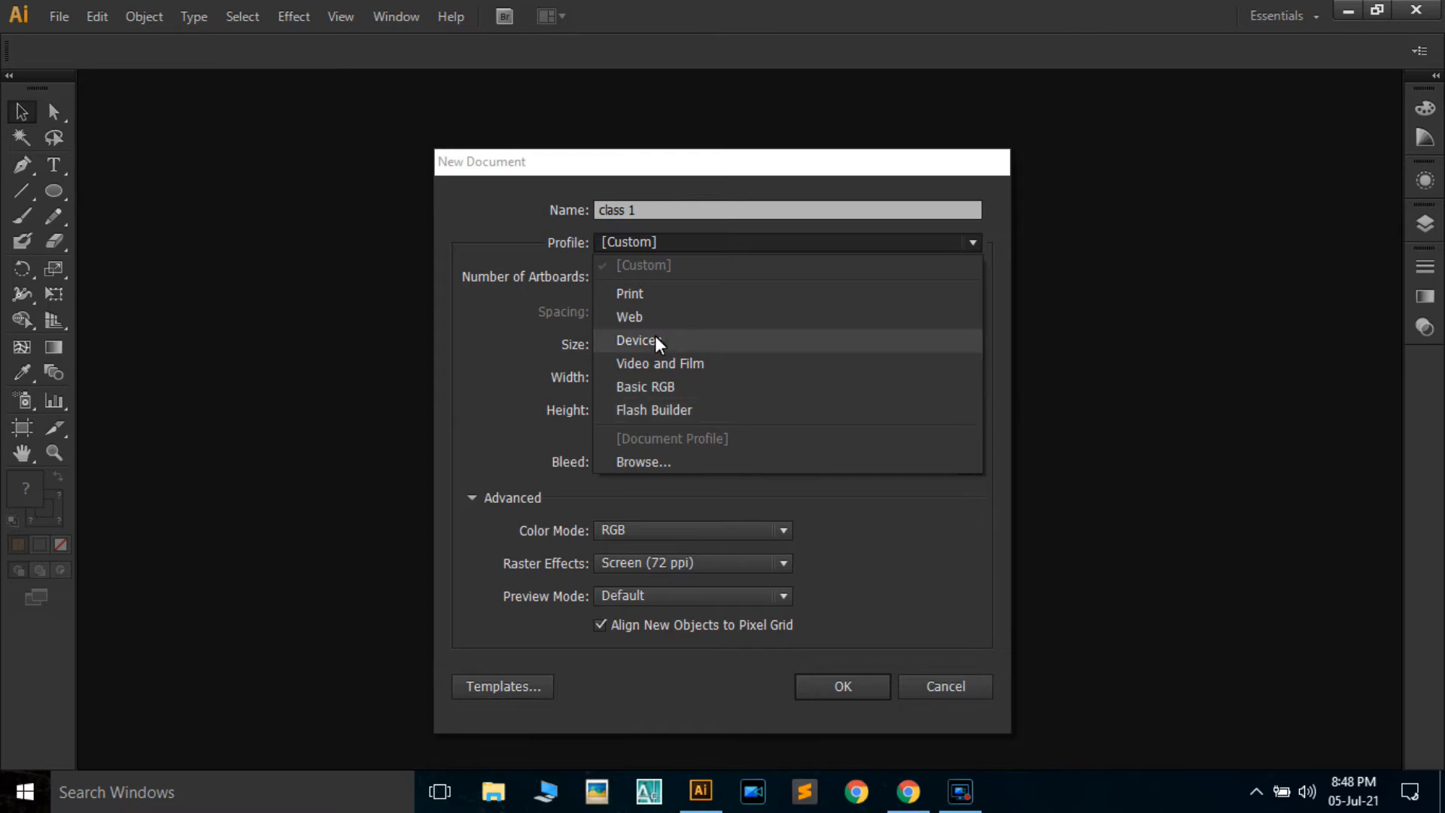
- Choose the Print profile for the new document and keep the Letter page size
{"action": "left_click", "coordinate": [635, 294]}
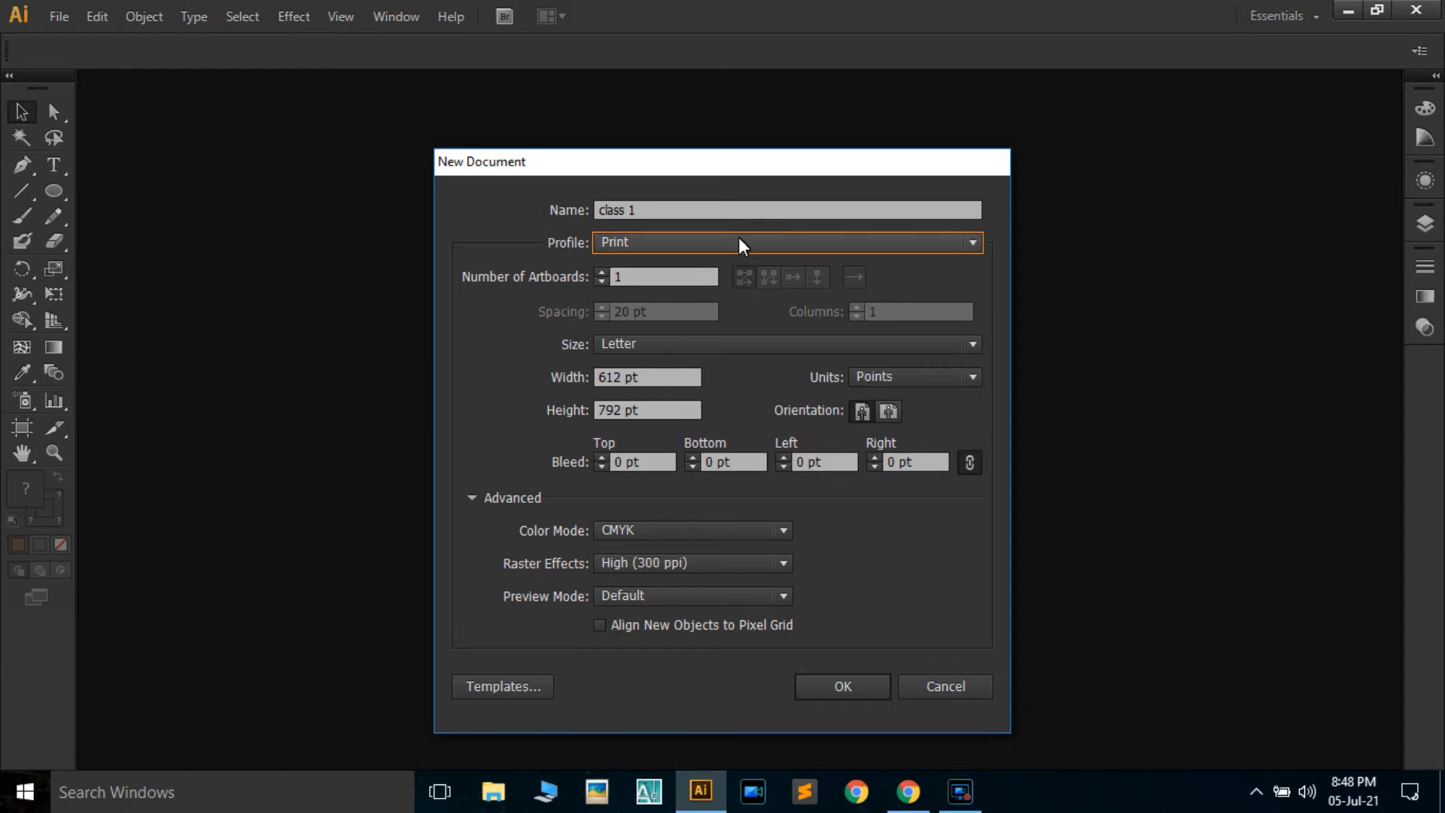
{"action": "left_click", "coordinate": [682, 344]}
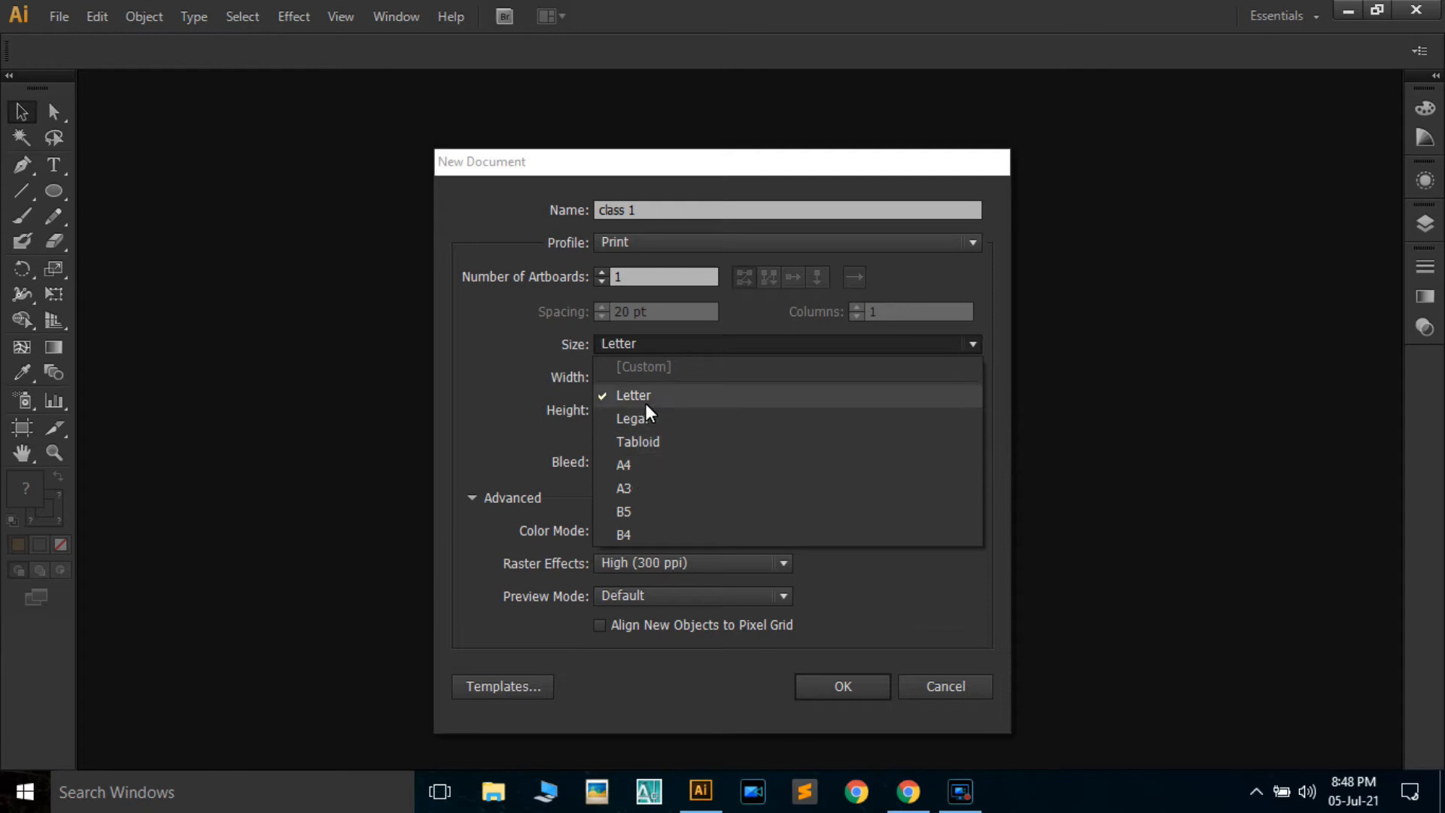
{"action": "left_click", "coordinate": [1157, 420]}
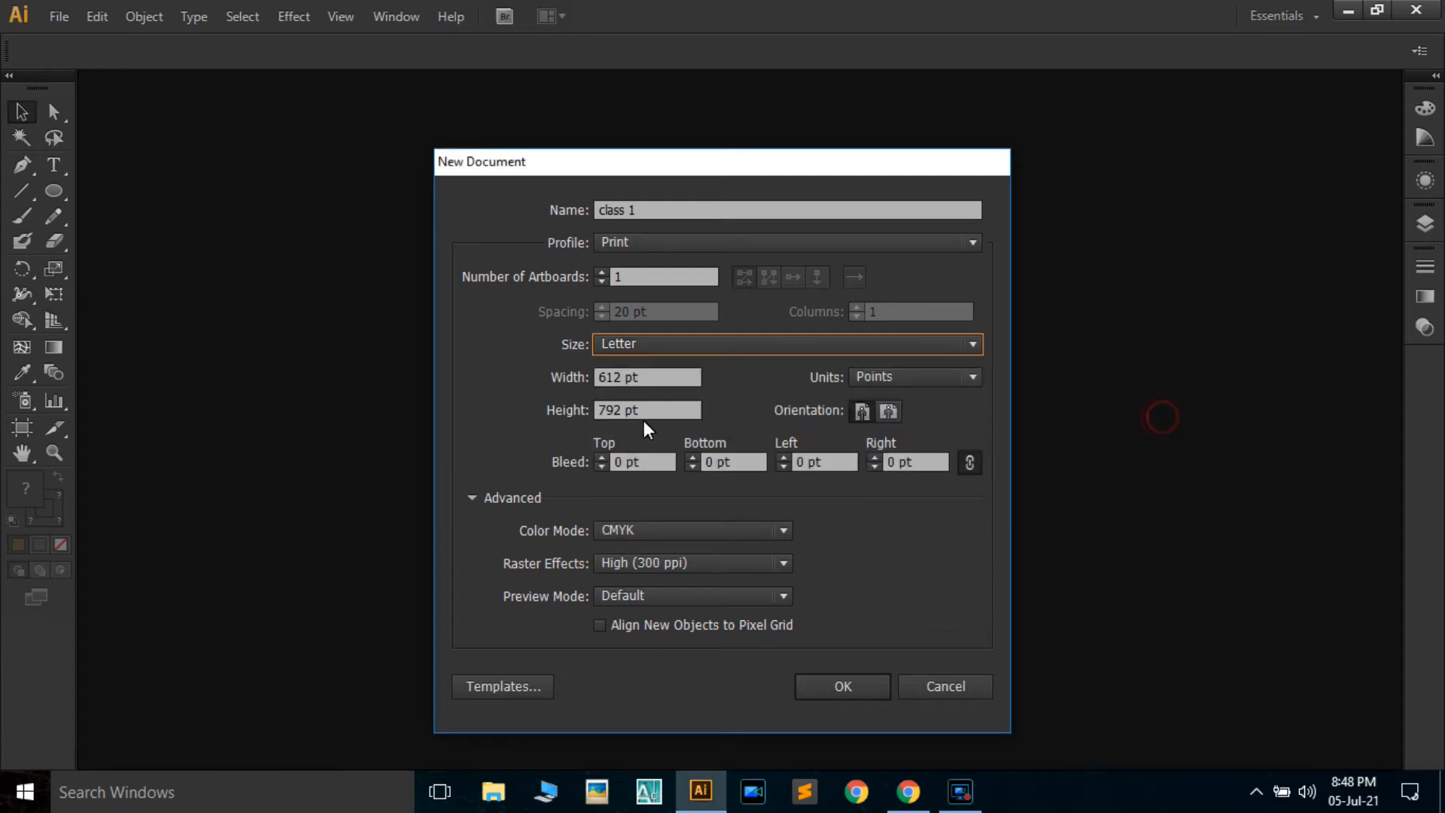
- Try a 1 pt bleed on all sides and an unlinked 2 pt left bleed, and reset the linked bleeds to 0 pt
{"action": "double_click", "coordinate": [619, 462]}
{"action": "type", "text": "1"}
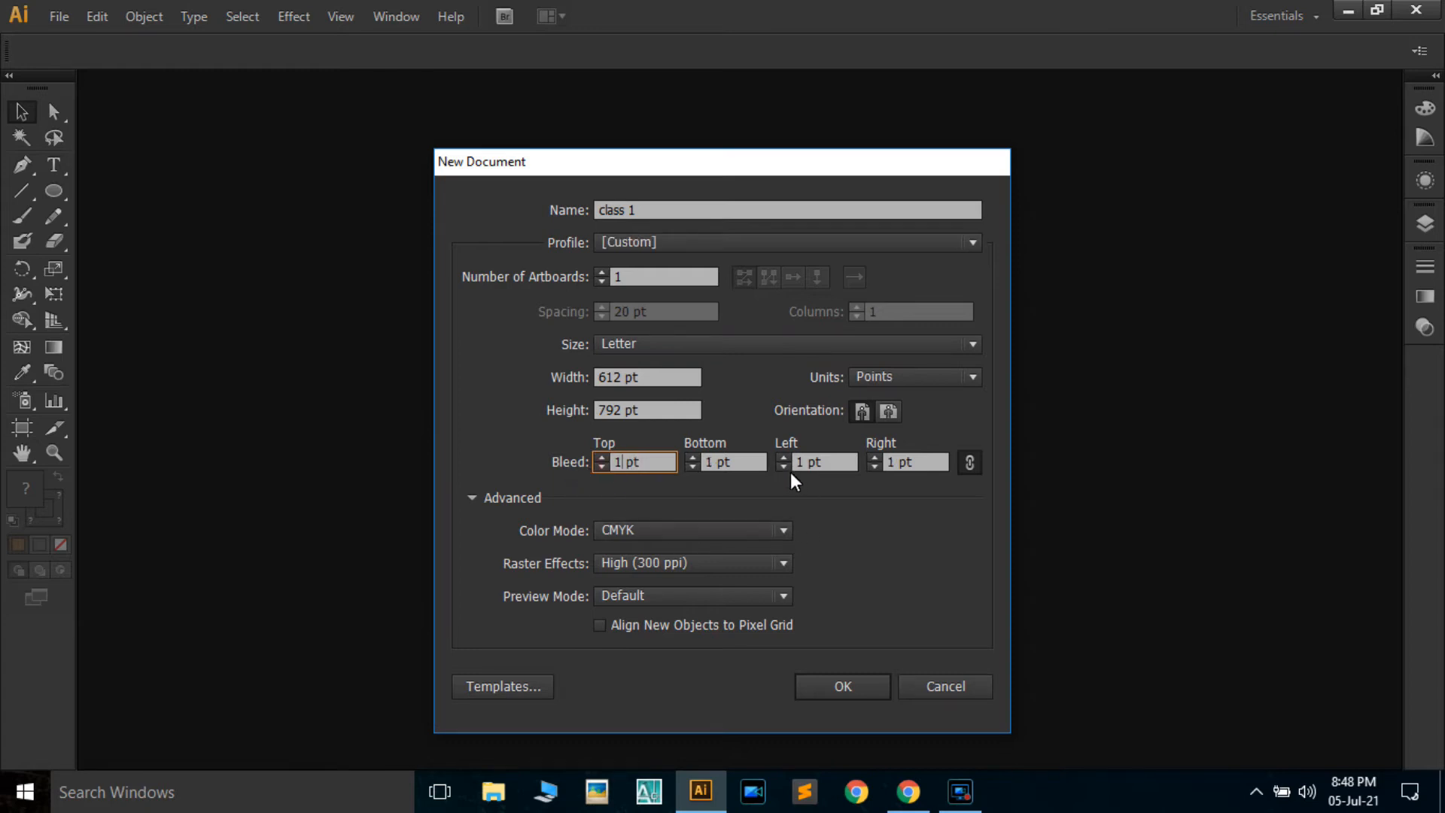
{"action": "left_click", "coordinate": [970, 462]}
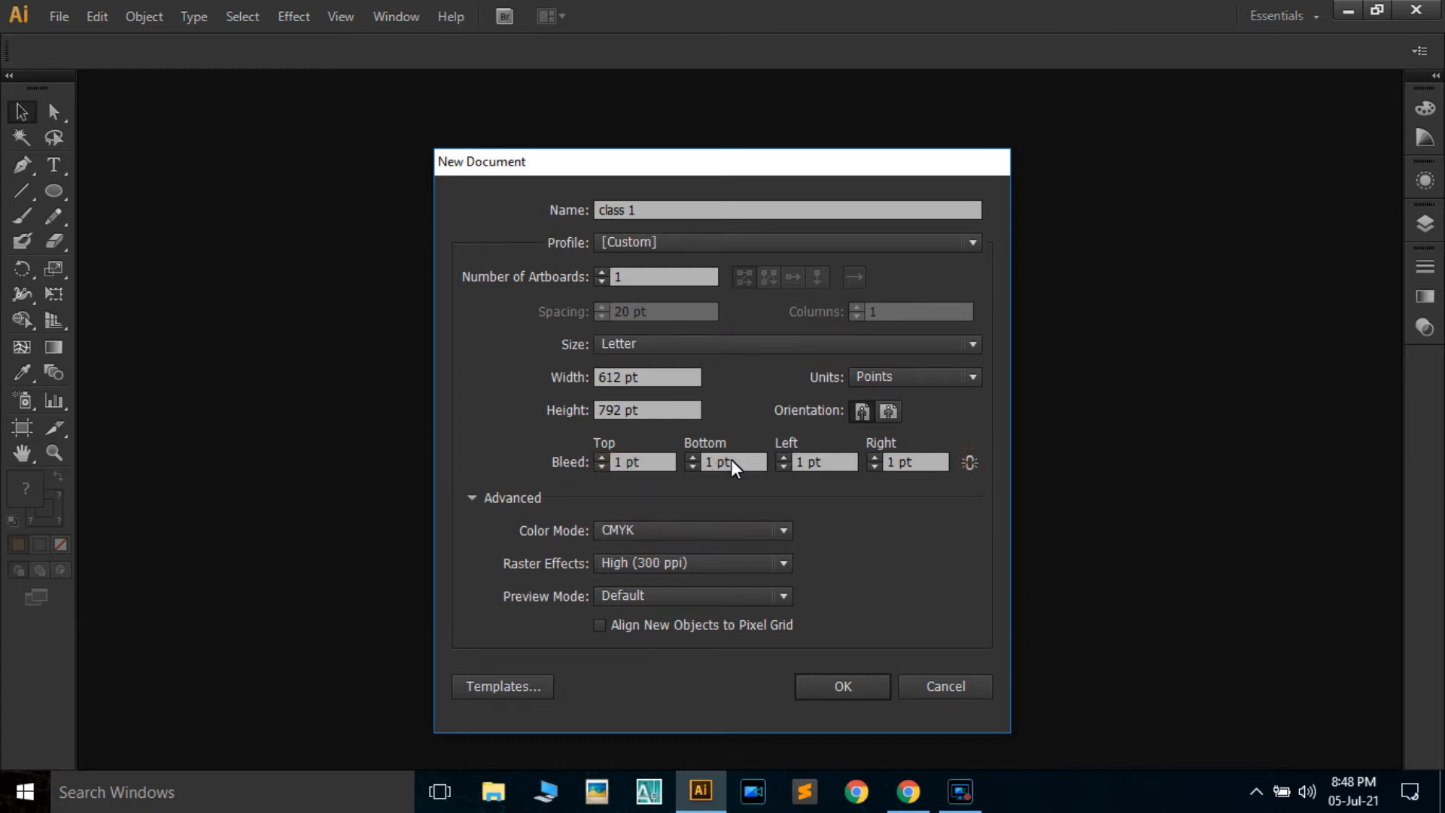
{"action": "left_click", "coordinate": [712, 463]}
{"action": "left_click", "coordinate": [801, 464]}
{"action": "type", "text": "2"}
{"action": "left_click", "coordinate": [971, 462]}
{"action": "left_click", "coordinate": [622, 458]}
{"action": "type", "text": "0"}
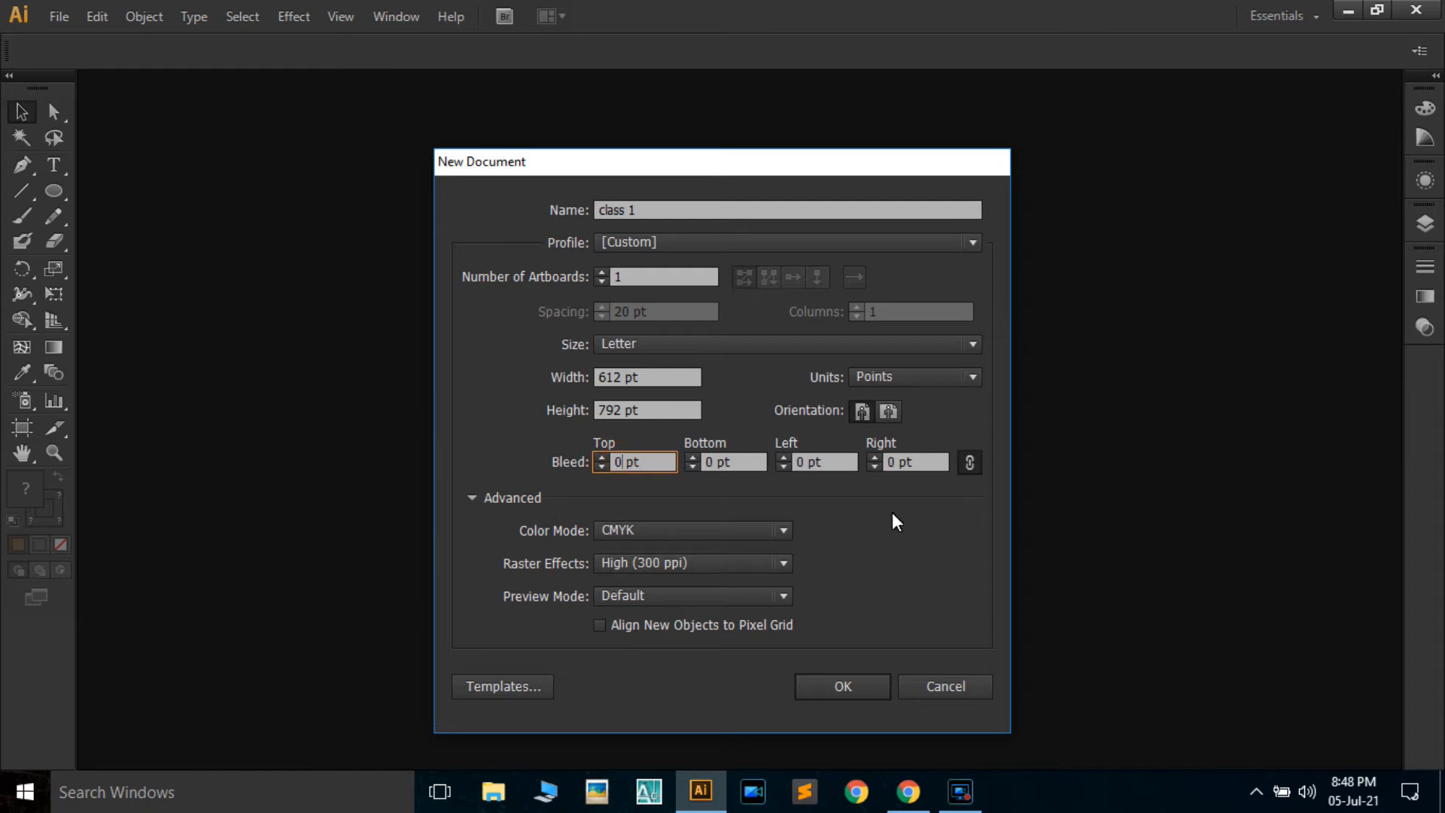
- Keep the CMYK color mode and High (300 ppi) raster effects, and create the document
{"action": "left_click", "coordinate": [662, 530]}
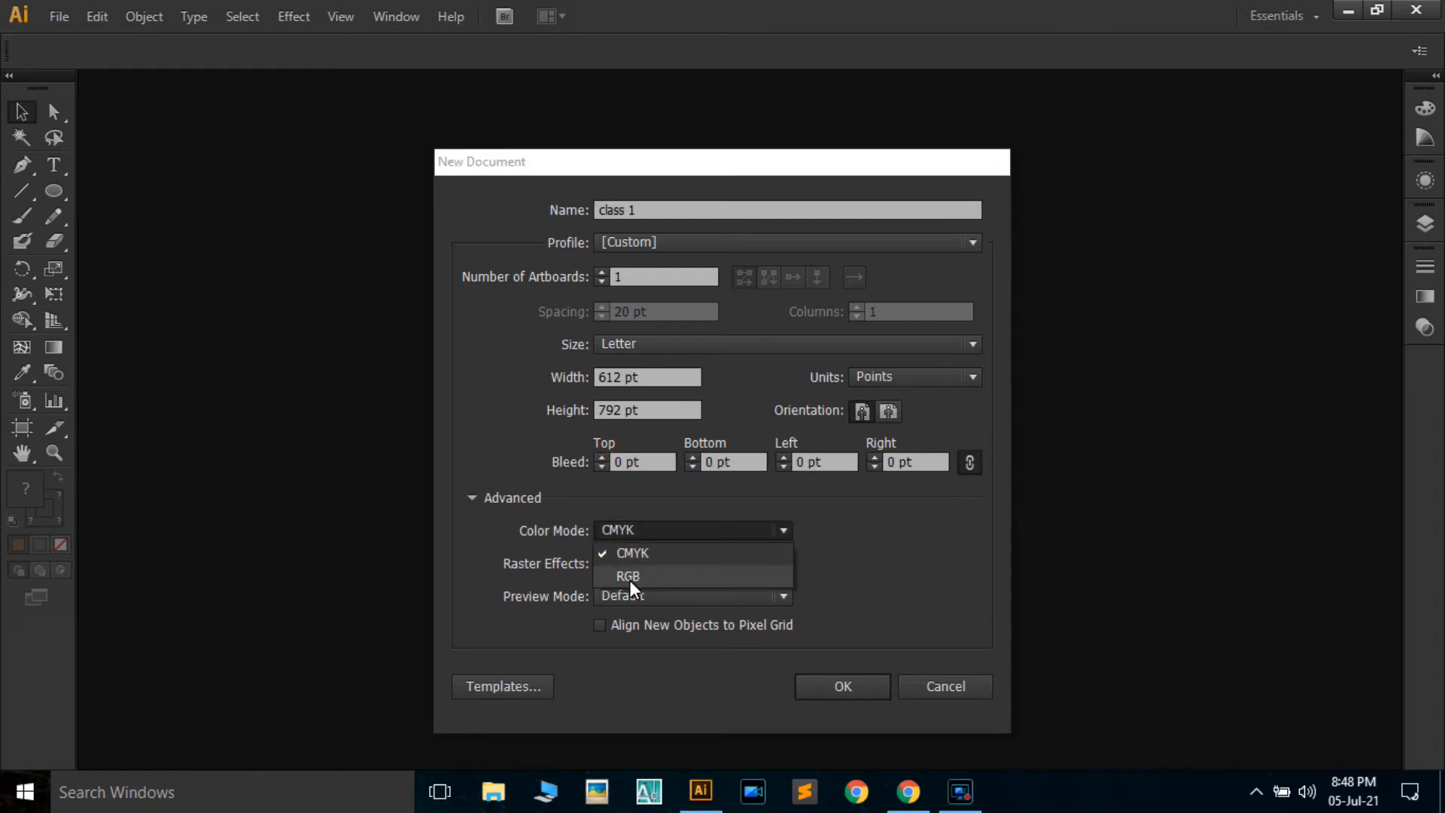
{"action": "left_click", "coordinate": [849, 548]}
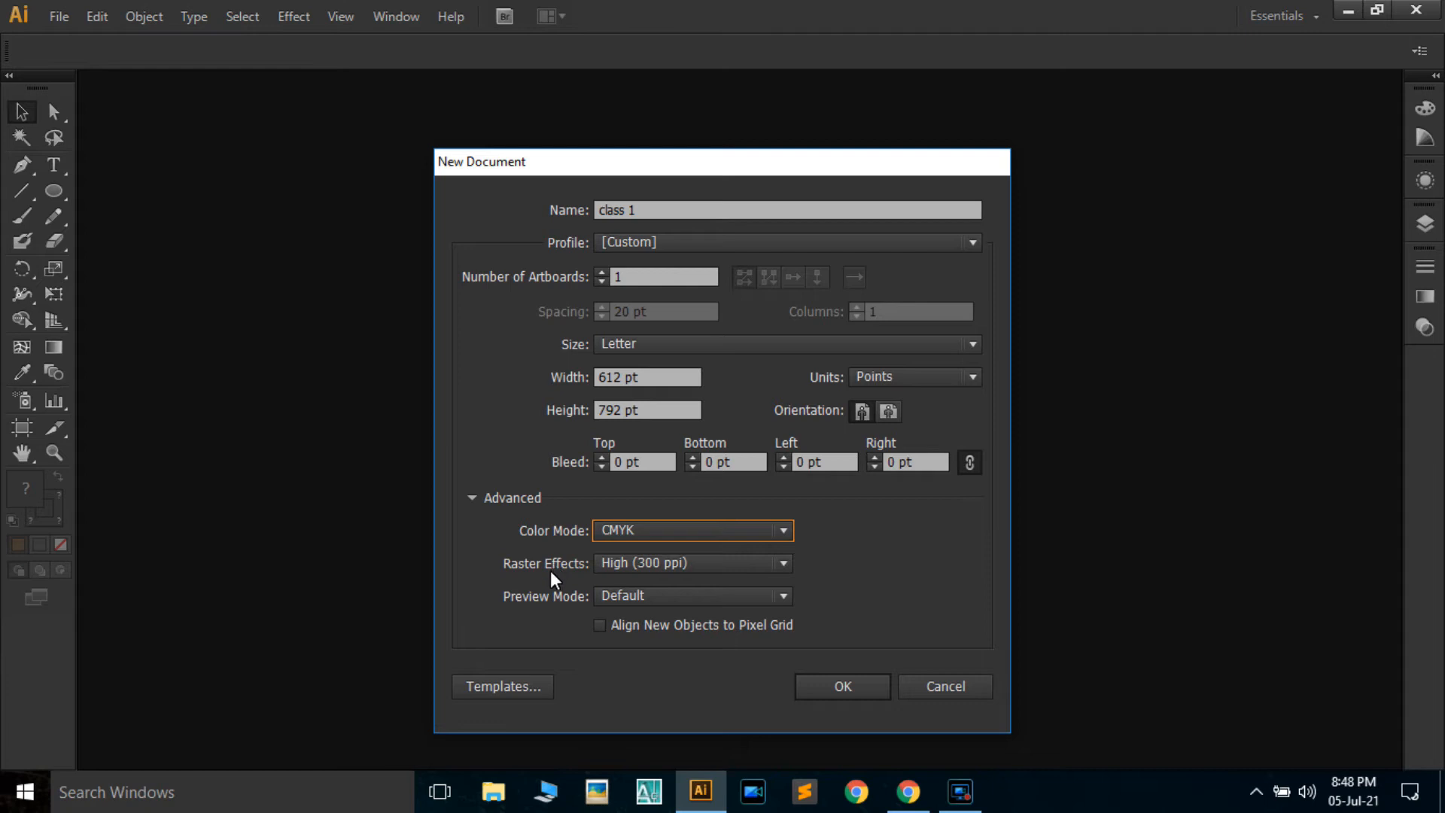
{"action": "left_click", "coordinate": [643, 564]}
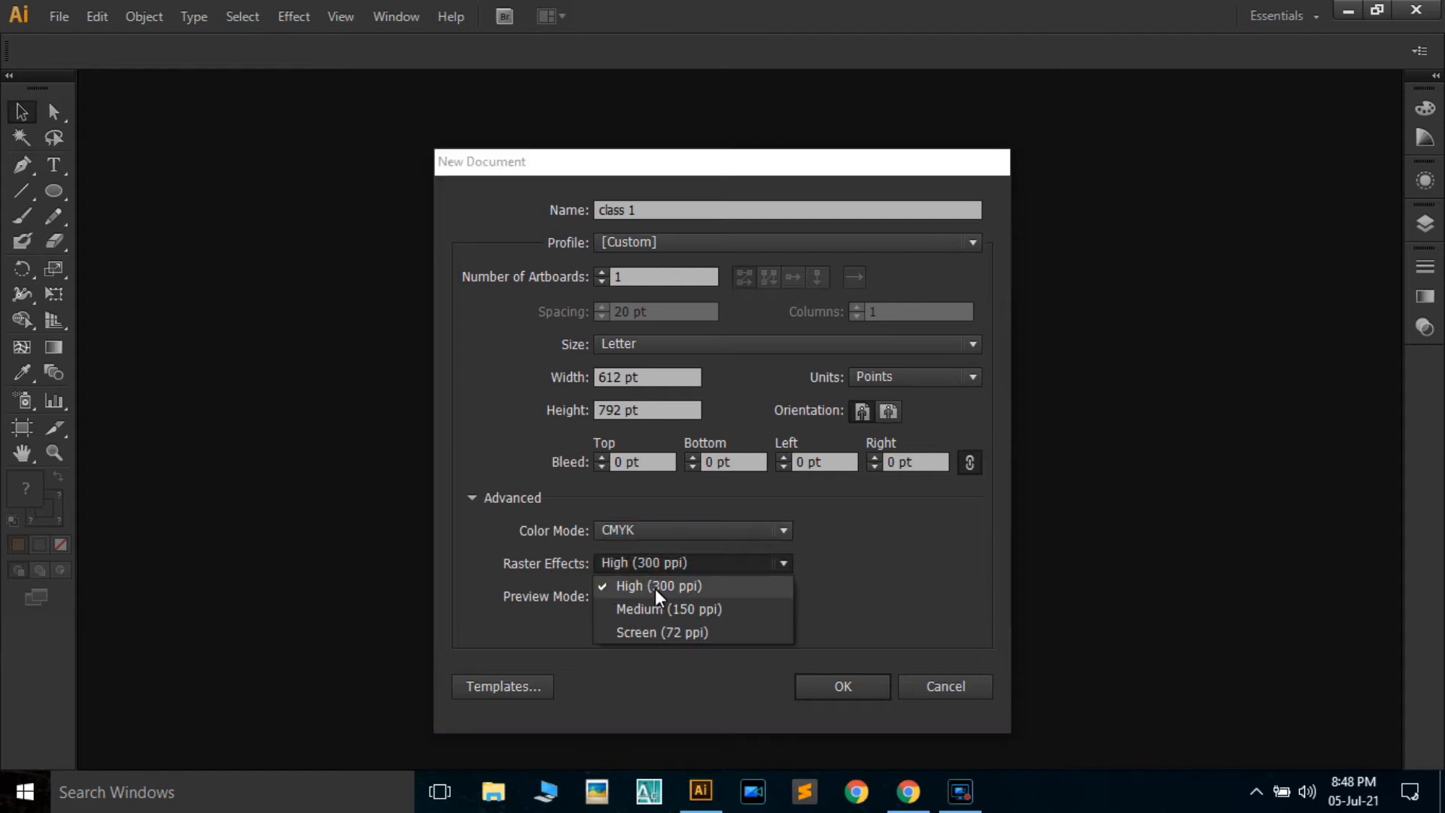
{"action": "left_click", "coordinate": [844, 584]}
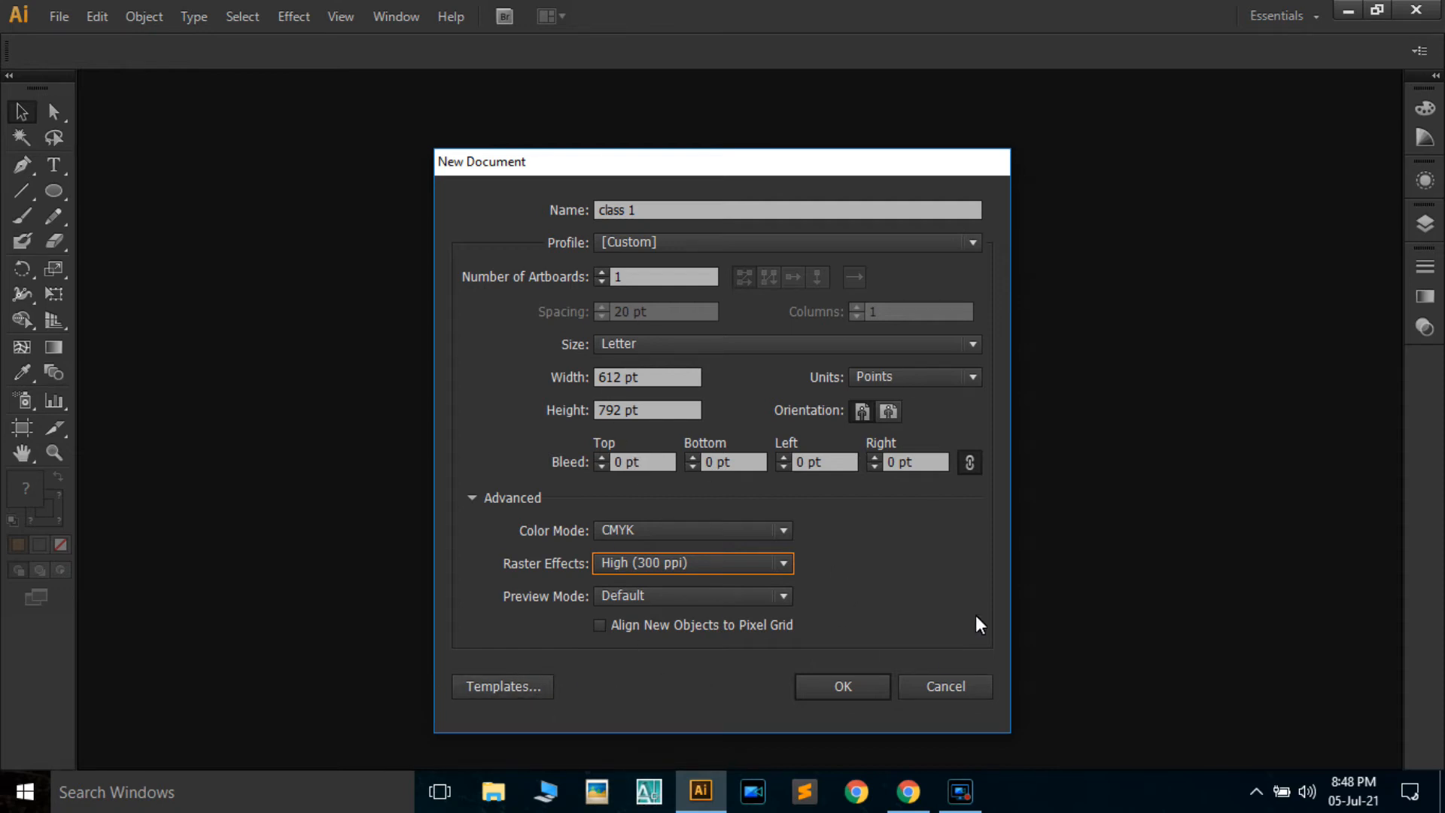
{"action": "left_click", "coordinate": [848, 691]}
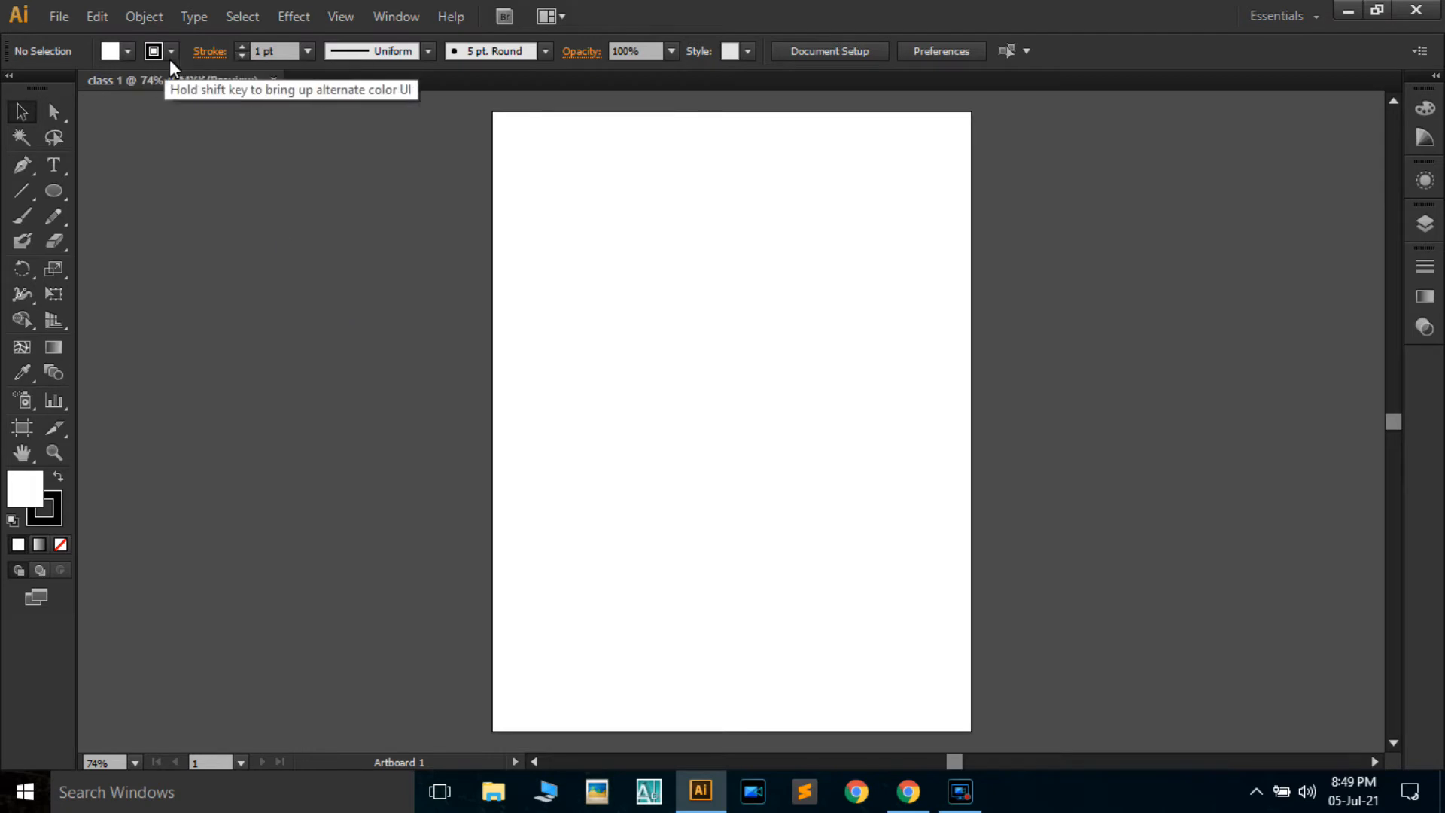
- Examine the available stroke weights and variable width profiles
{"action": "left_click", "coordinate": [308, 51]}
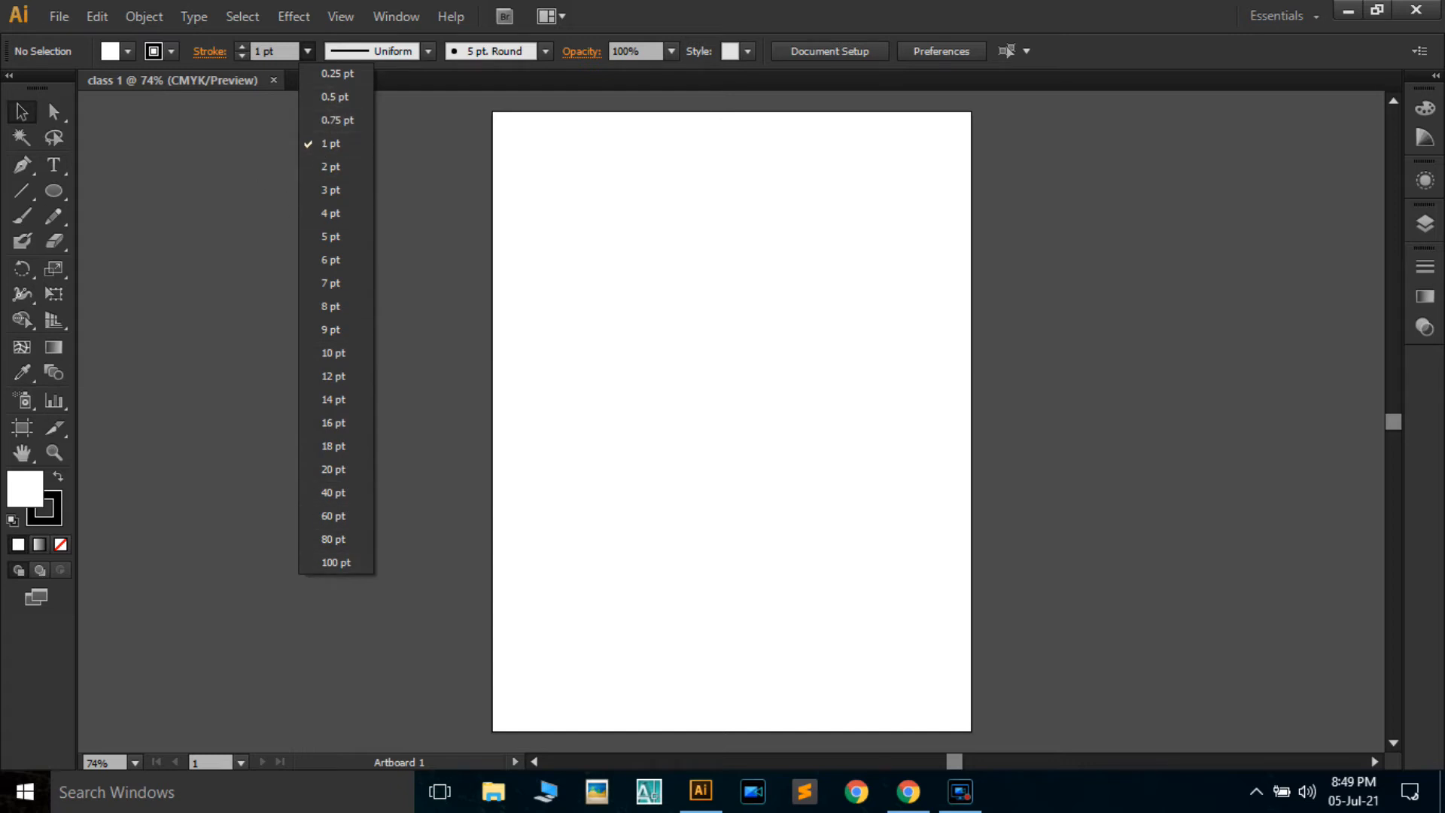
{"action": "left_click", "coordinate": [420, 52]}
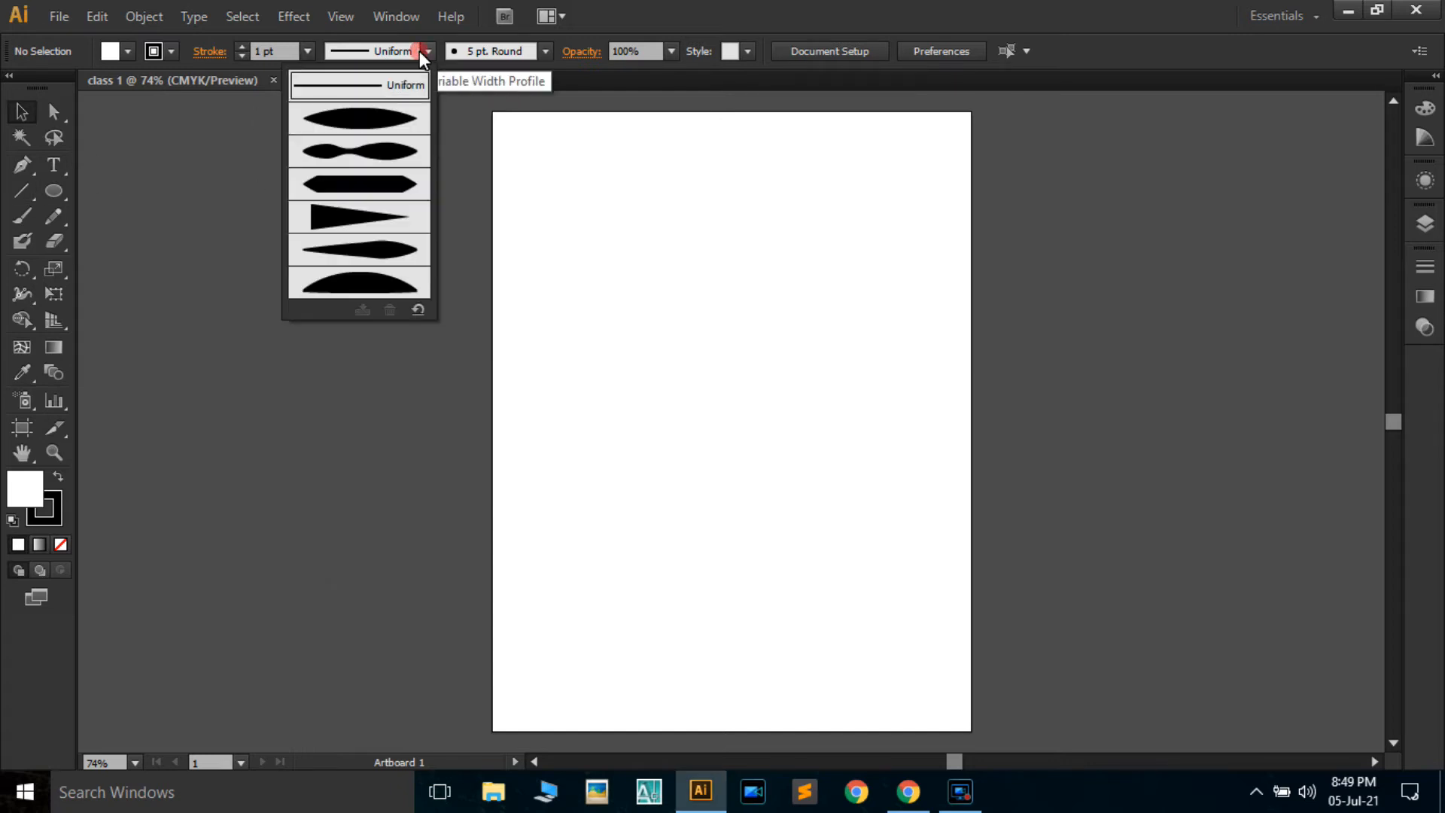
{"action": "left_click", "coordinate": [420, 51]}
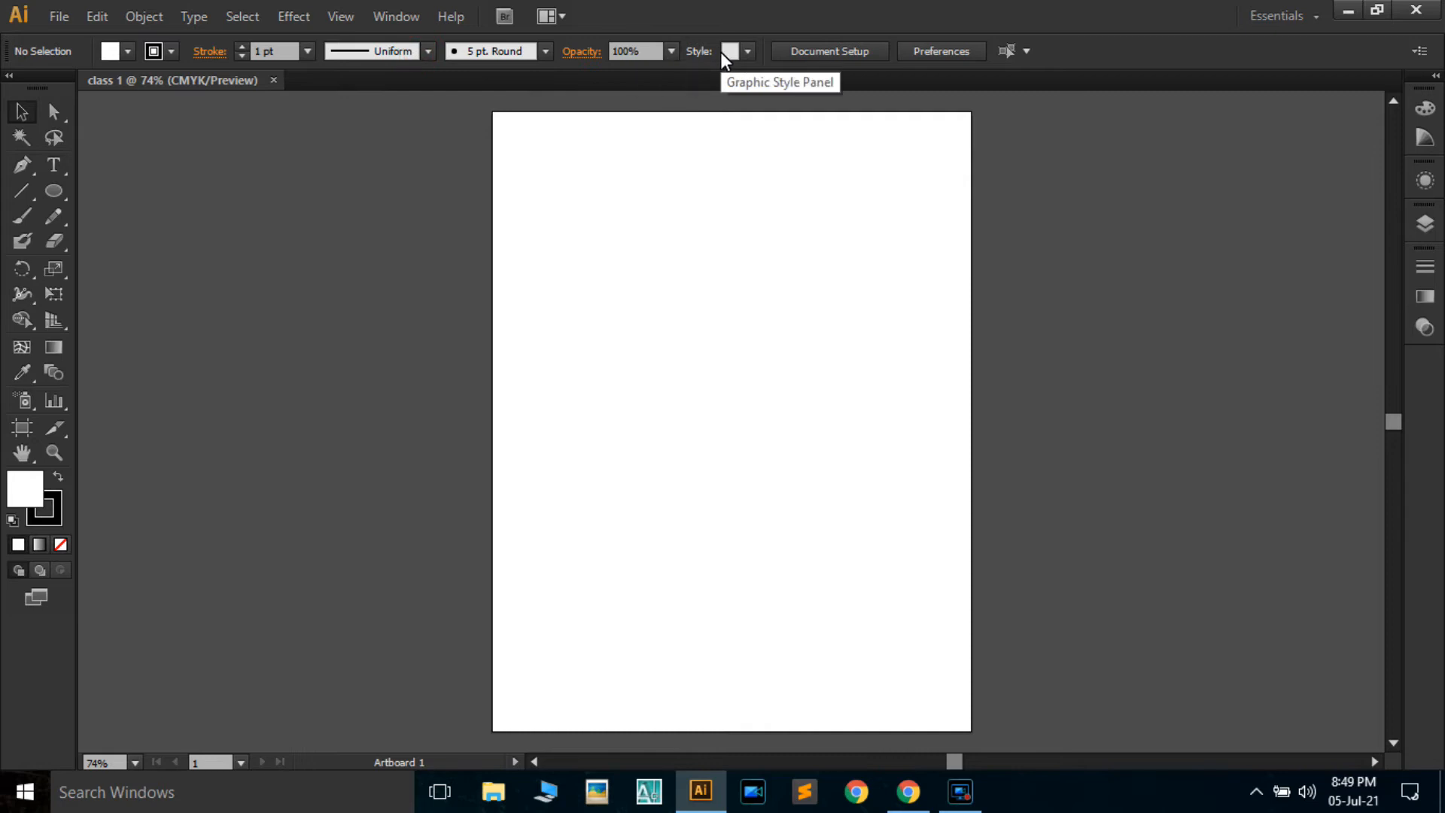
- Examine the color, appearance, layer, stroke, gradient and transparency settings for the blank document
{"action": "left_click", "coordinate": [1424, 108]}
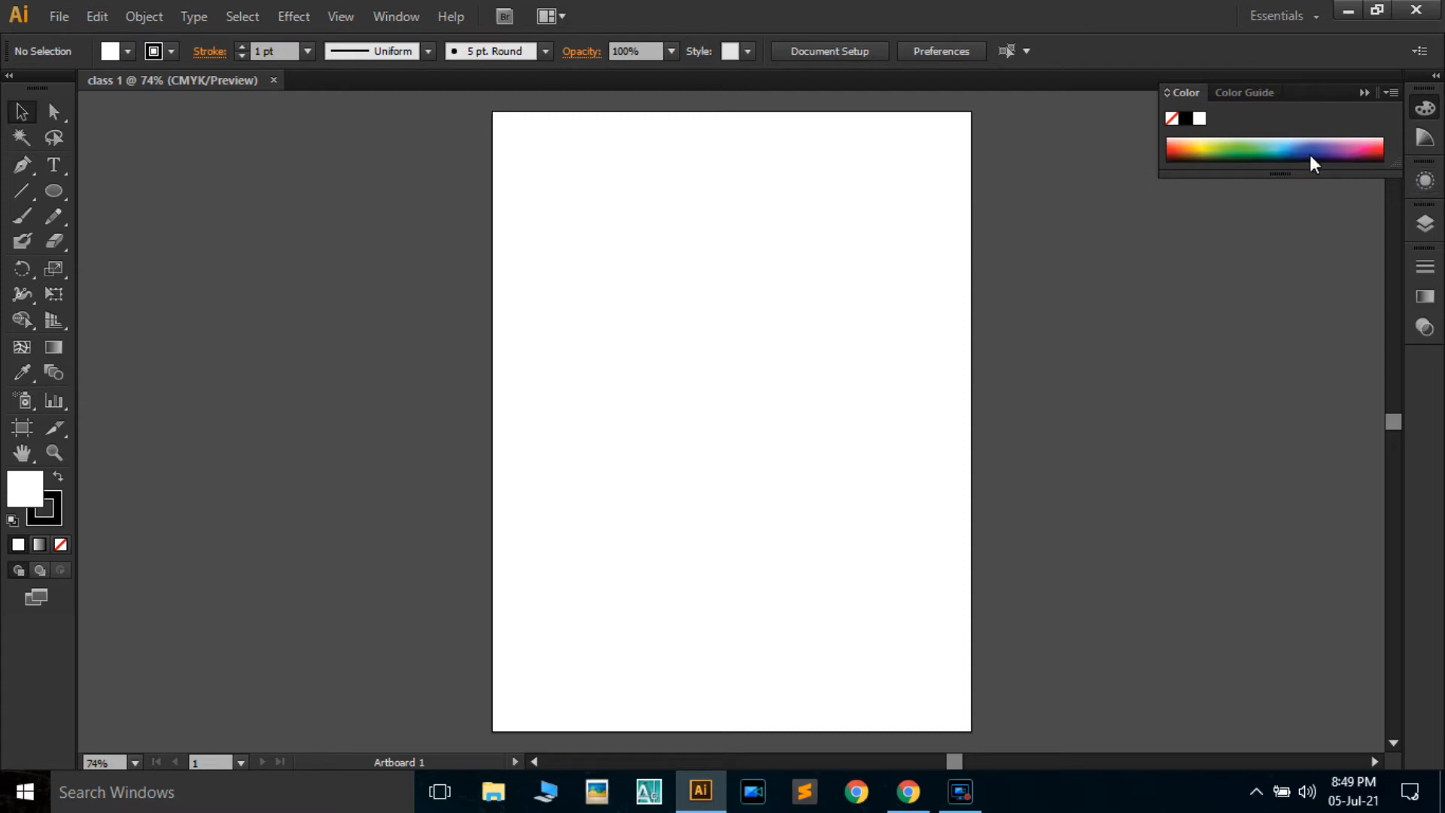
{"action": "left_click", "coordinate": [1425, 179]}
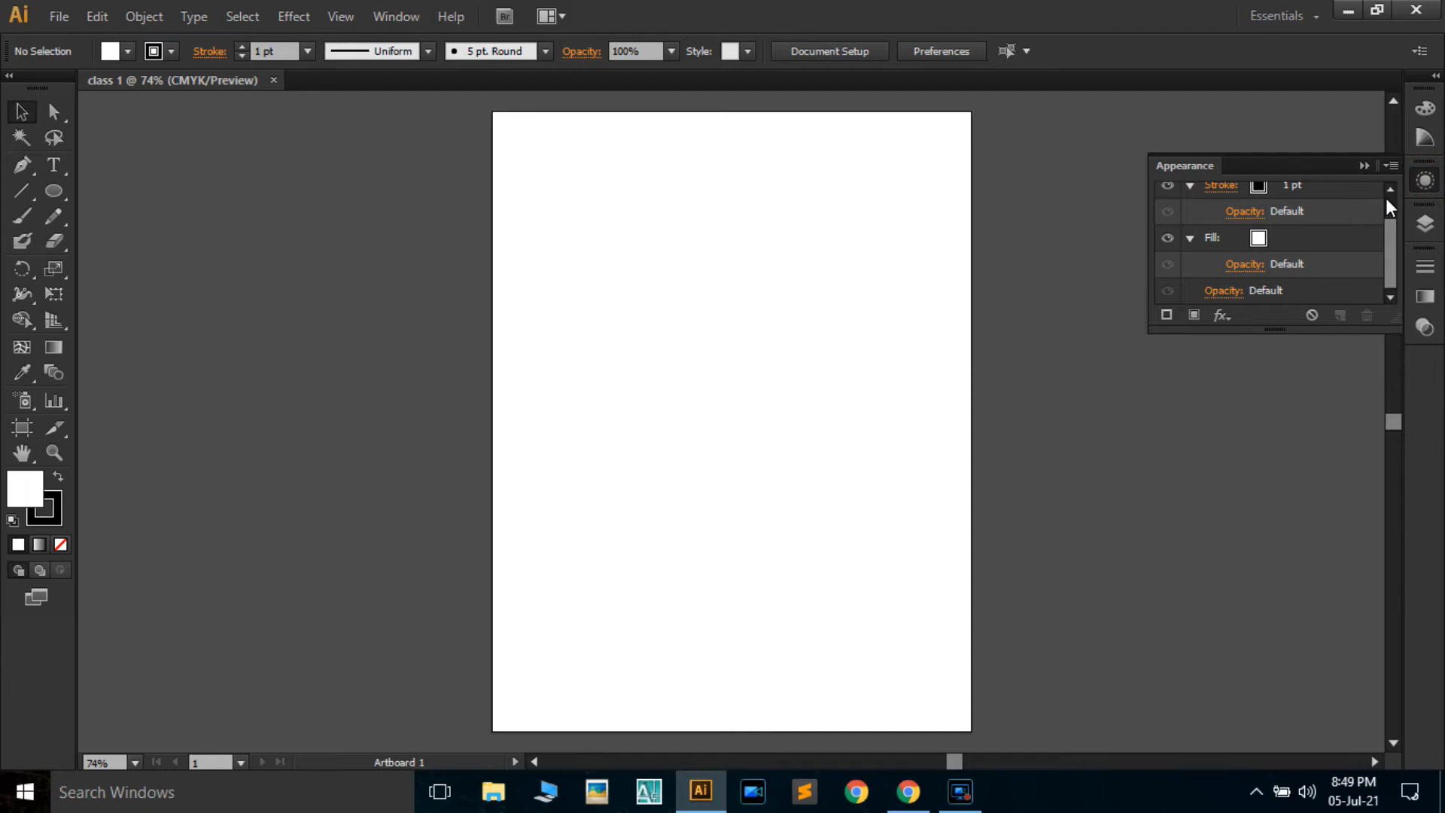
{"action": "left_click", "coordinate": [1425, 222]}
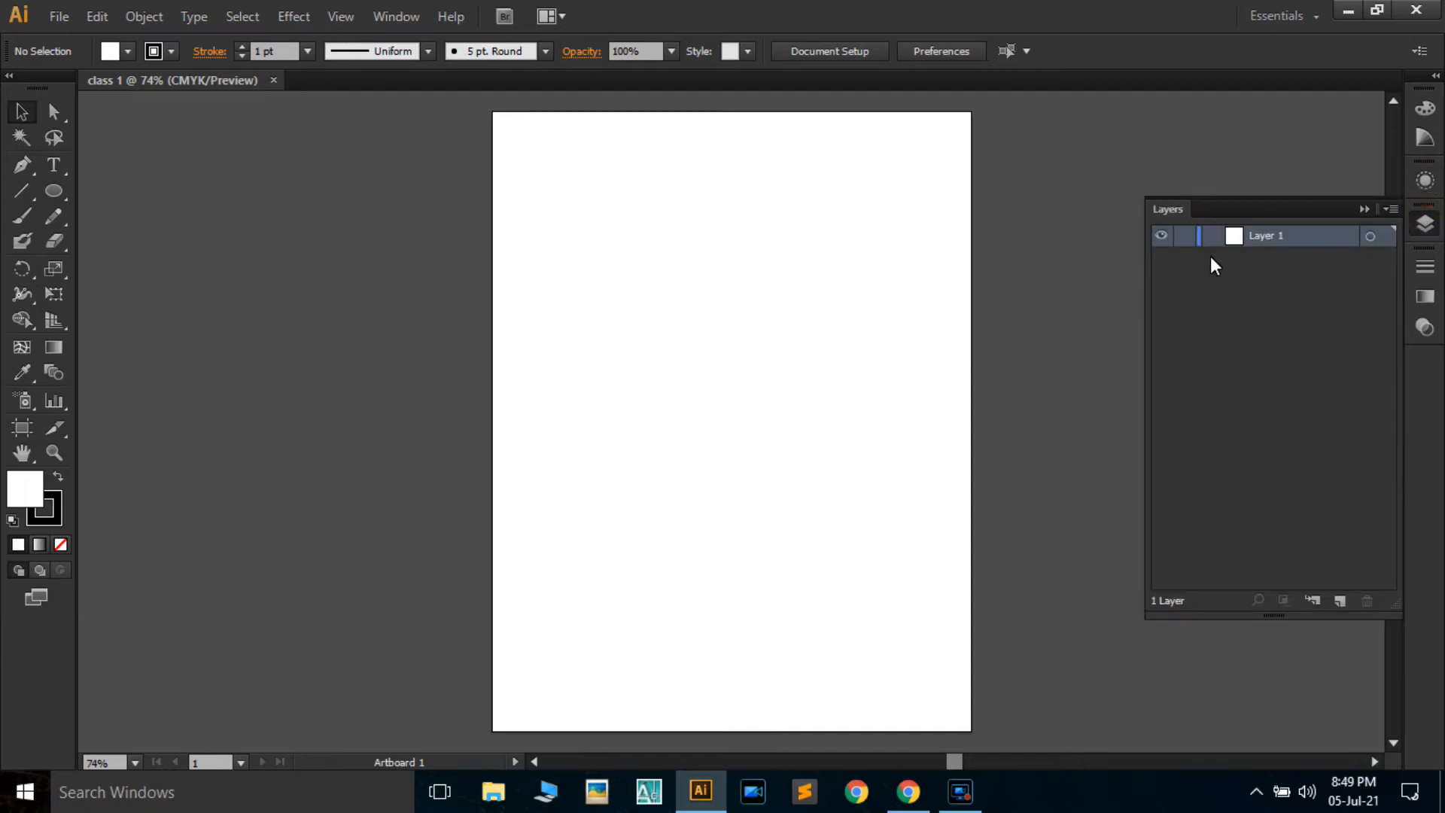
{"action": "left_click", "coordinate": [1430, 188]}
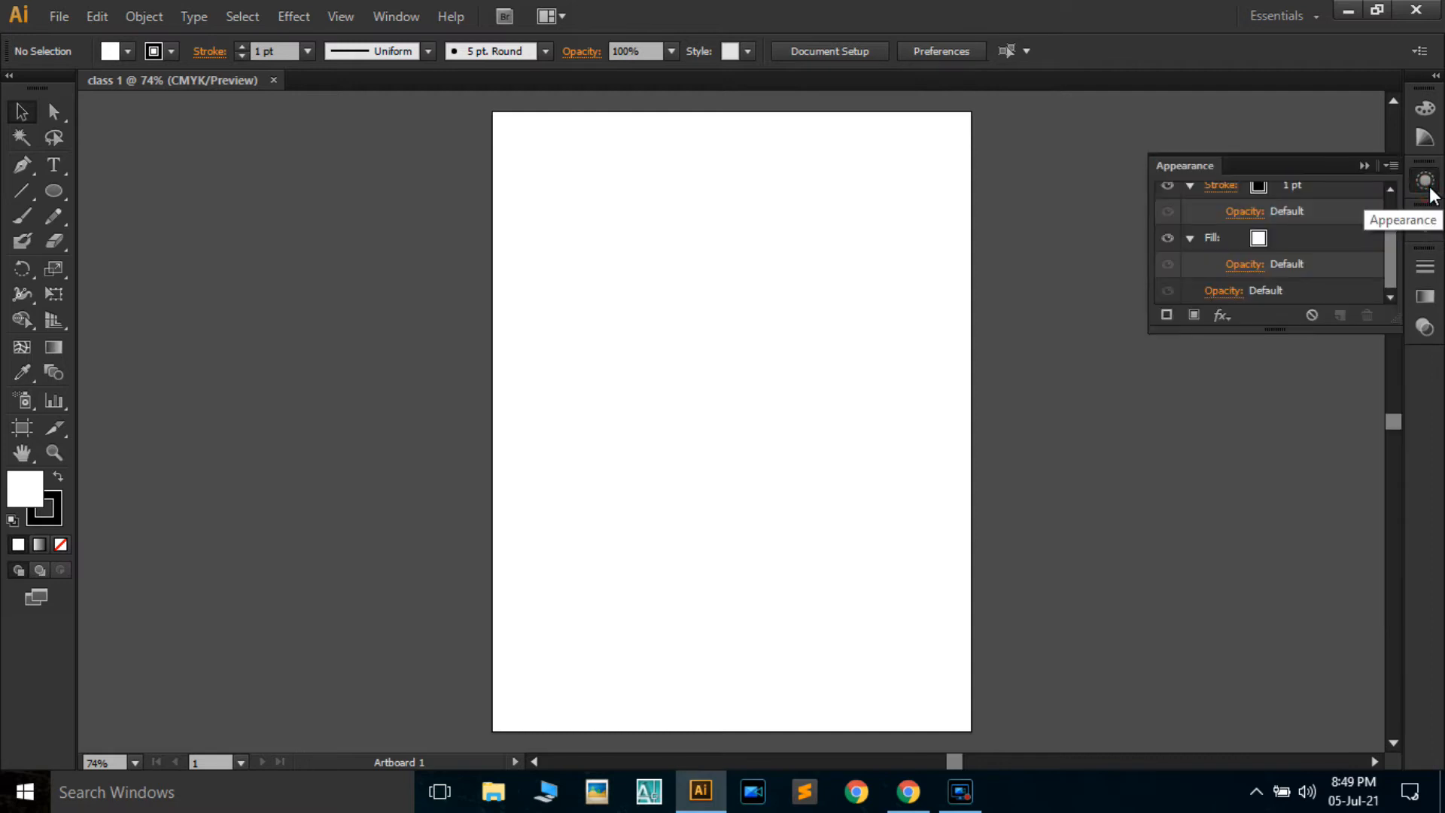
{"action": "left_click", "coordinate": [1423, 269]}
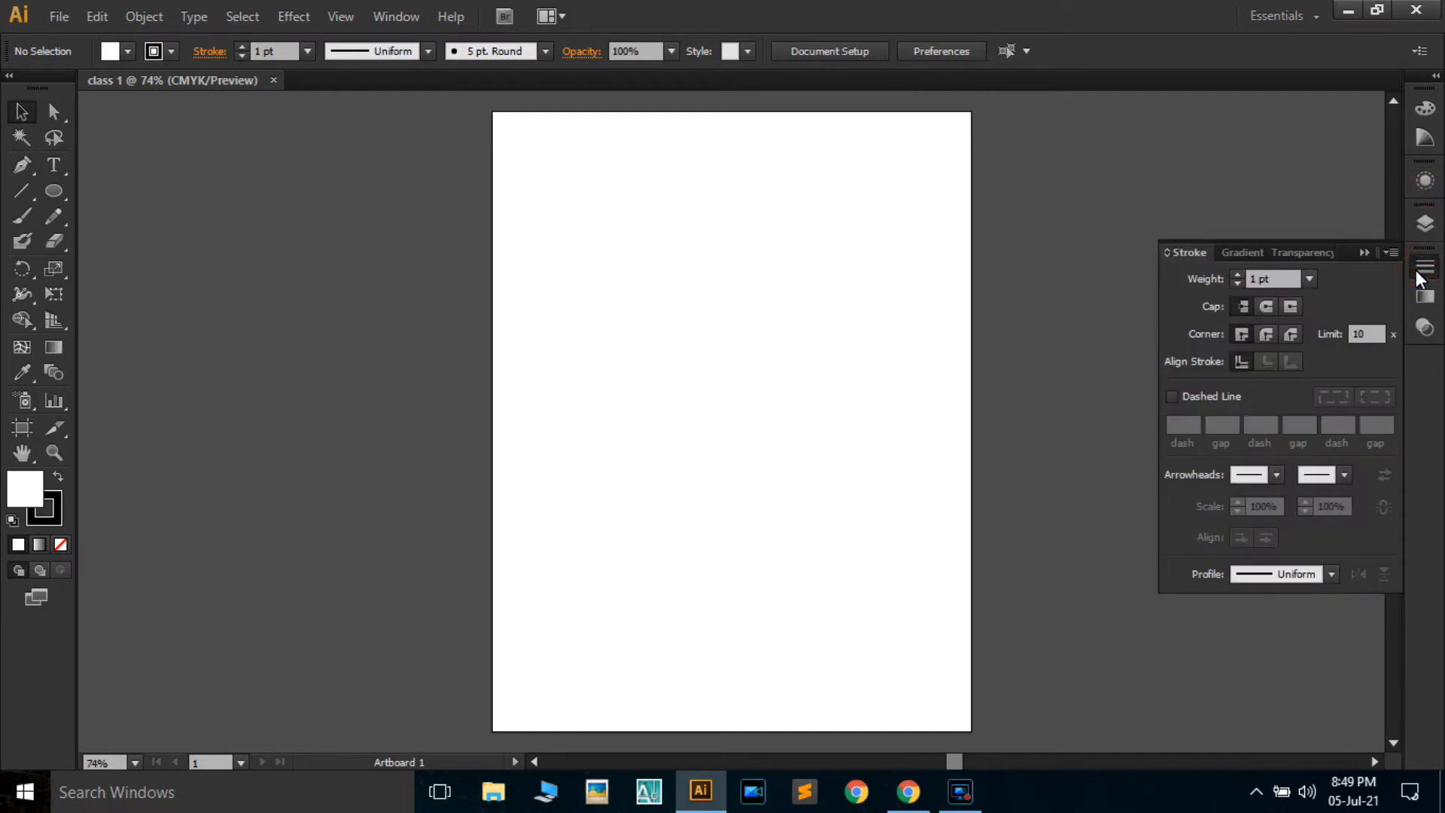
{"action": "left_click", "coordinate": [1421, 268]}
{"action": "left_click", "coordinate": [1425, 294]}
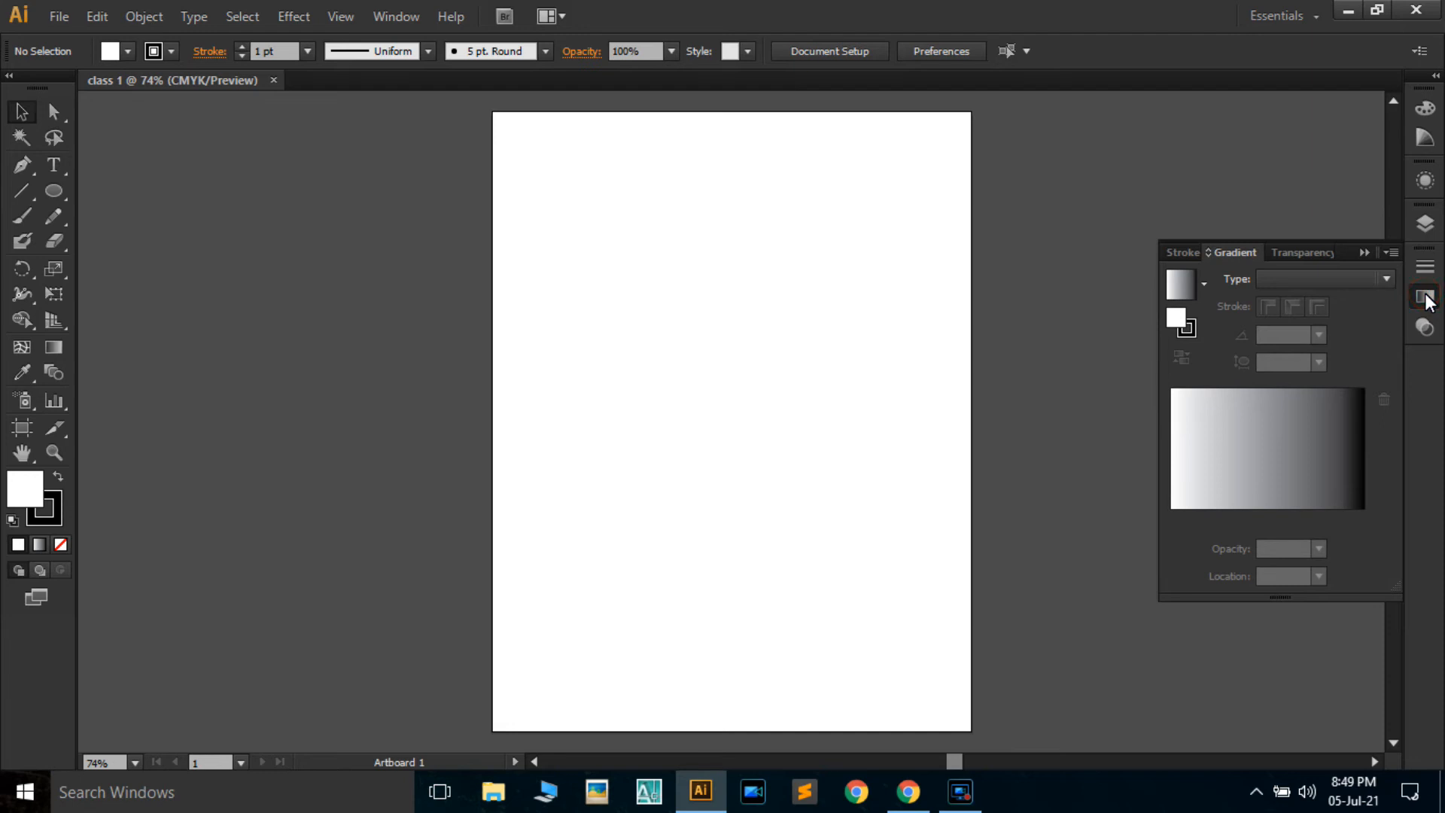
{"action": "left_click", "coordinate": [1425, 294]}
{"action": "left_click", "coordinate": [1424, 327]}
{"action": "left_click", "coordinate": [1425, 327]}
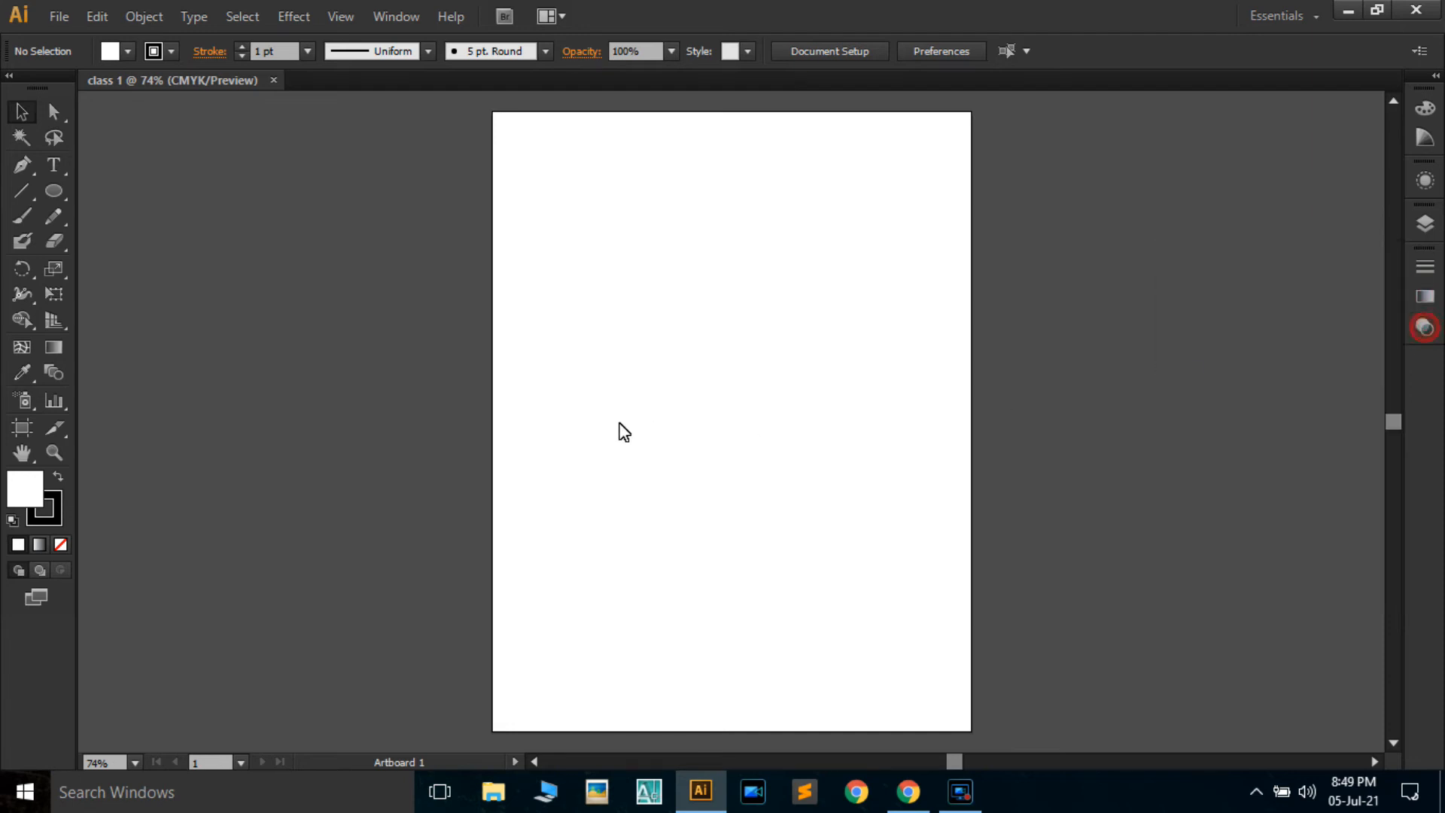
{"action": "left_click", "coordinate": [238, 242]}
- Create a wide text area across the upper half of the page and enter "QUICK LEARNER"
{"action": "left_click", "coordinate": [56, 166]}
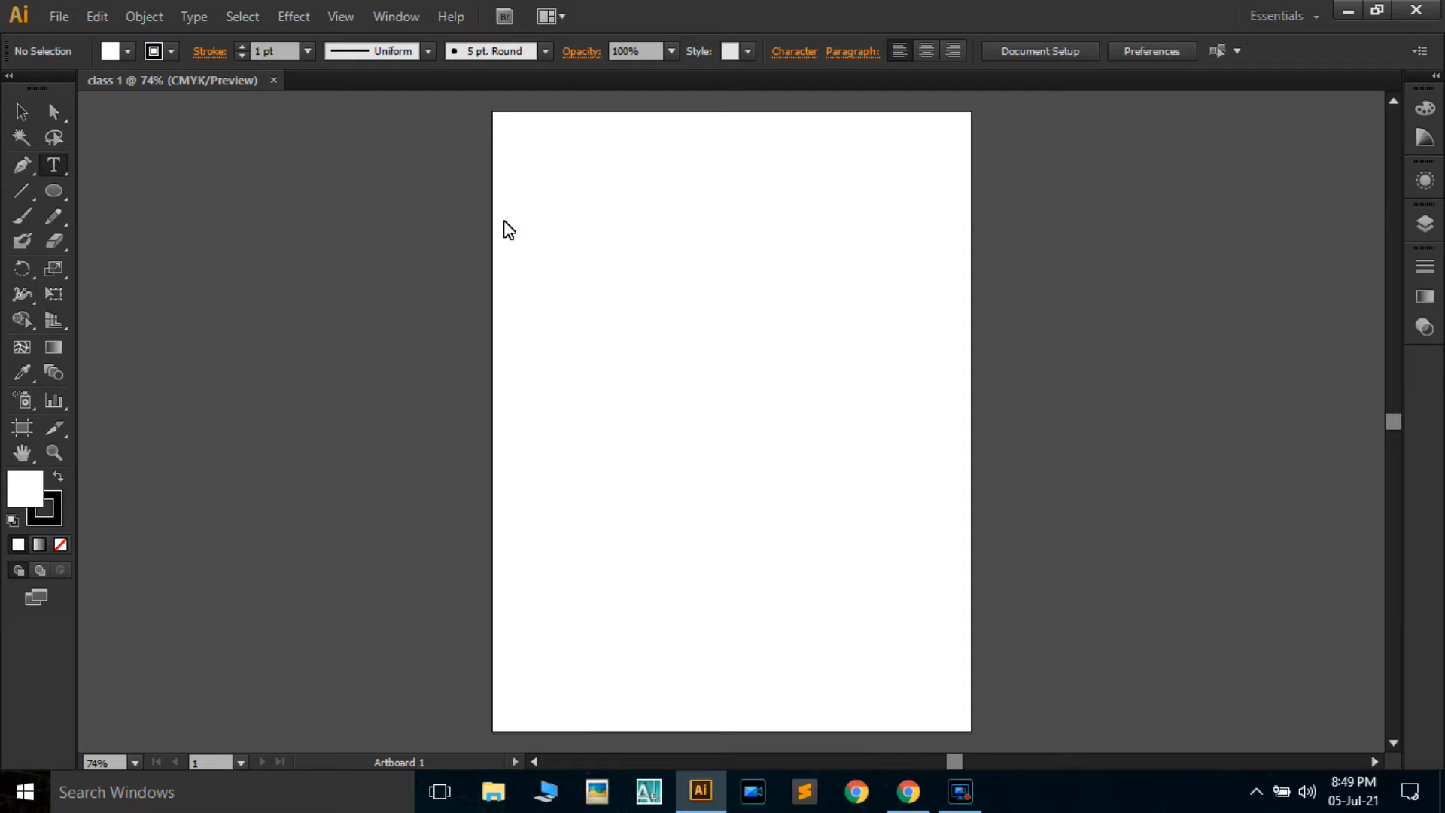
{"action": "mouse_move", "coordinate": [521, 219]}
{"action": "left_mouse_down"}
{"action": "mouse_move", "coordinate": [620, 298]}
{"action": "mouse_move", "coordinate": [951, 406]}
{"action": "left_mouse_up"}
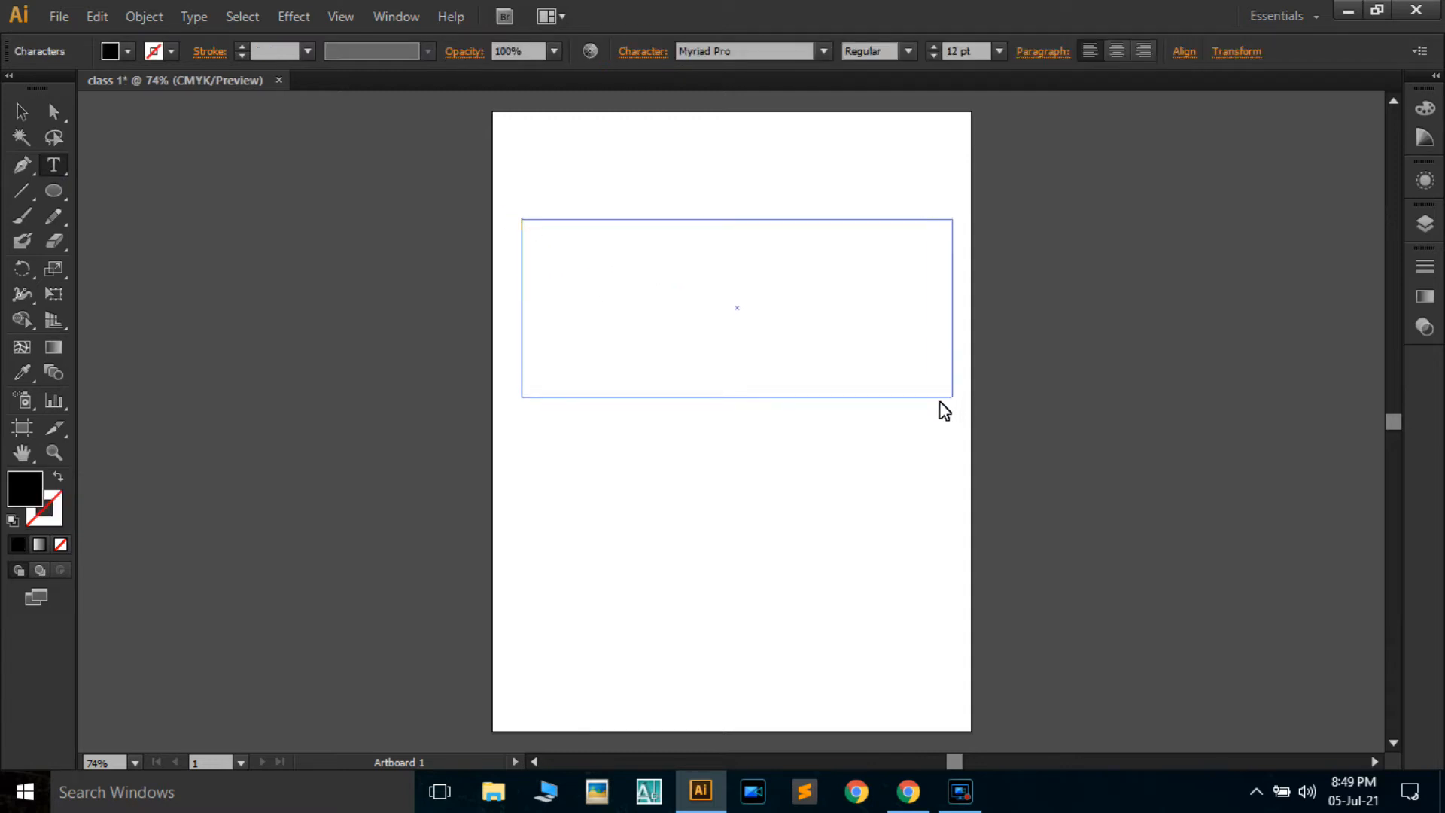
{"action": "left_click", "coordinate": [591, 284]}
{"action": "type", "text": "QUICK LEAR"}
- Set the font size of the whole "QUICK LEARNER" text to 72 pt after trying 60 pt
{"action": "left_click_drag", "start_coordinate": [609, 239], "coordinate": [493, 230]}
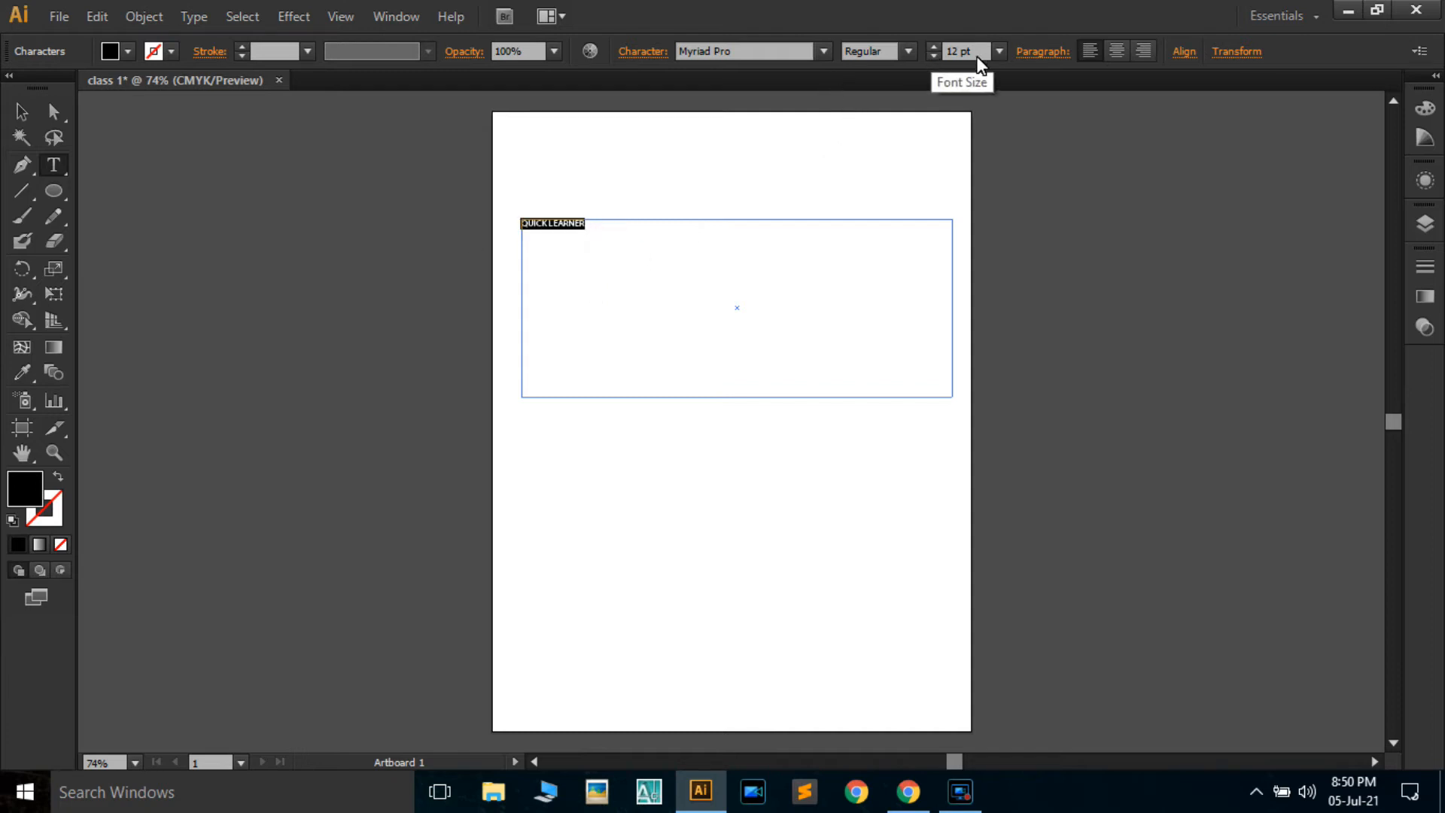
{"action": "left_click", "coordinate": [1001, 52]}
{"action": "left_click", "coordinate": [1008, 405]}
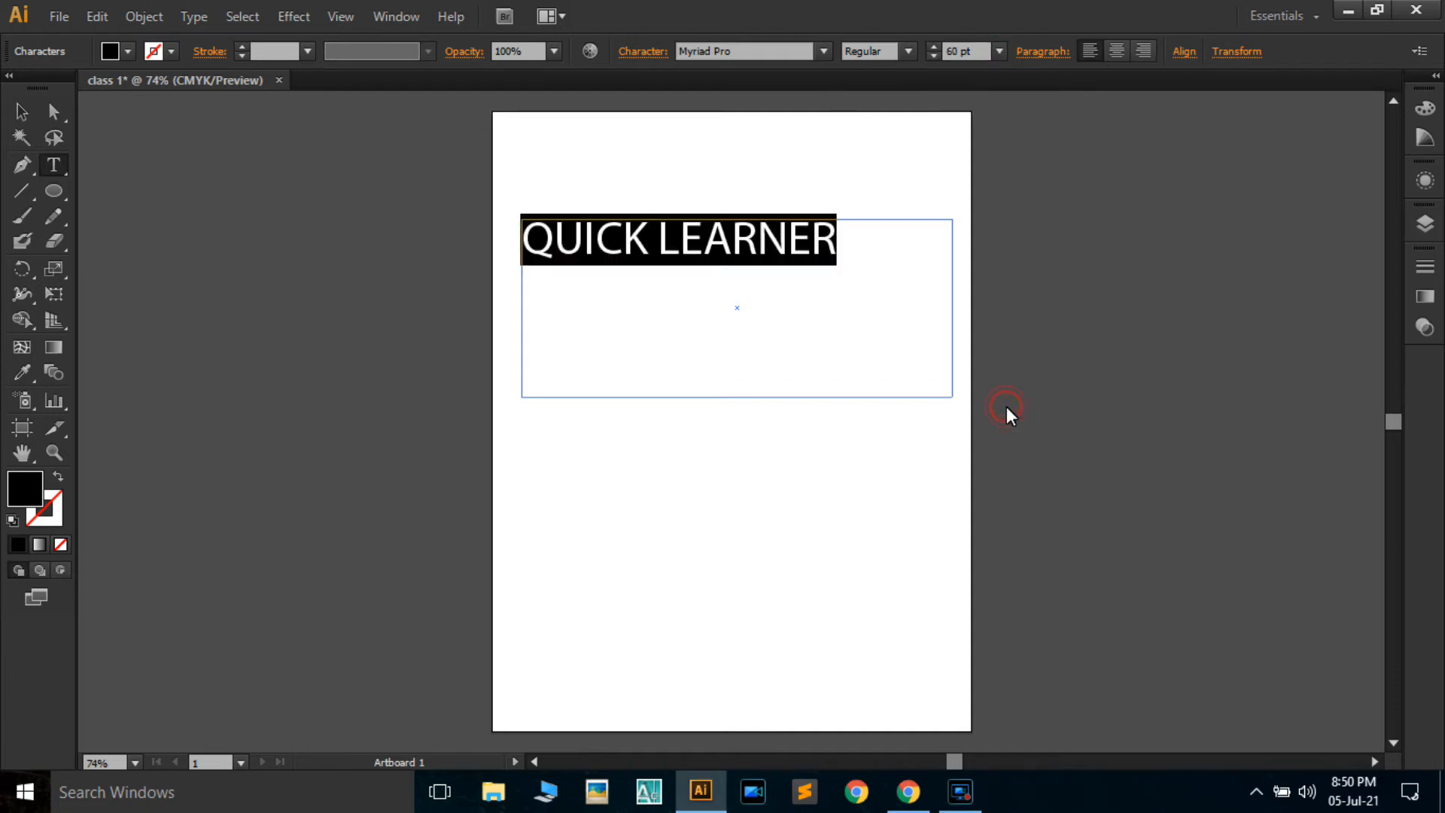
{"action": "left_click", "coordinate": [999, 52]}
{"action": "left_click", "coordinate": [1025, 434]}
{"action": "left_click", "coordinate": [1102, 220]}
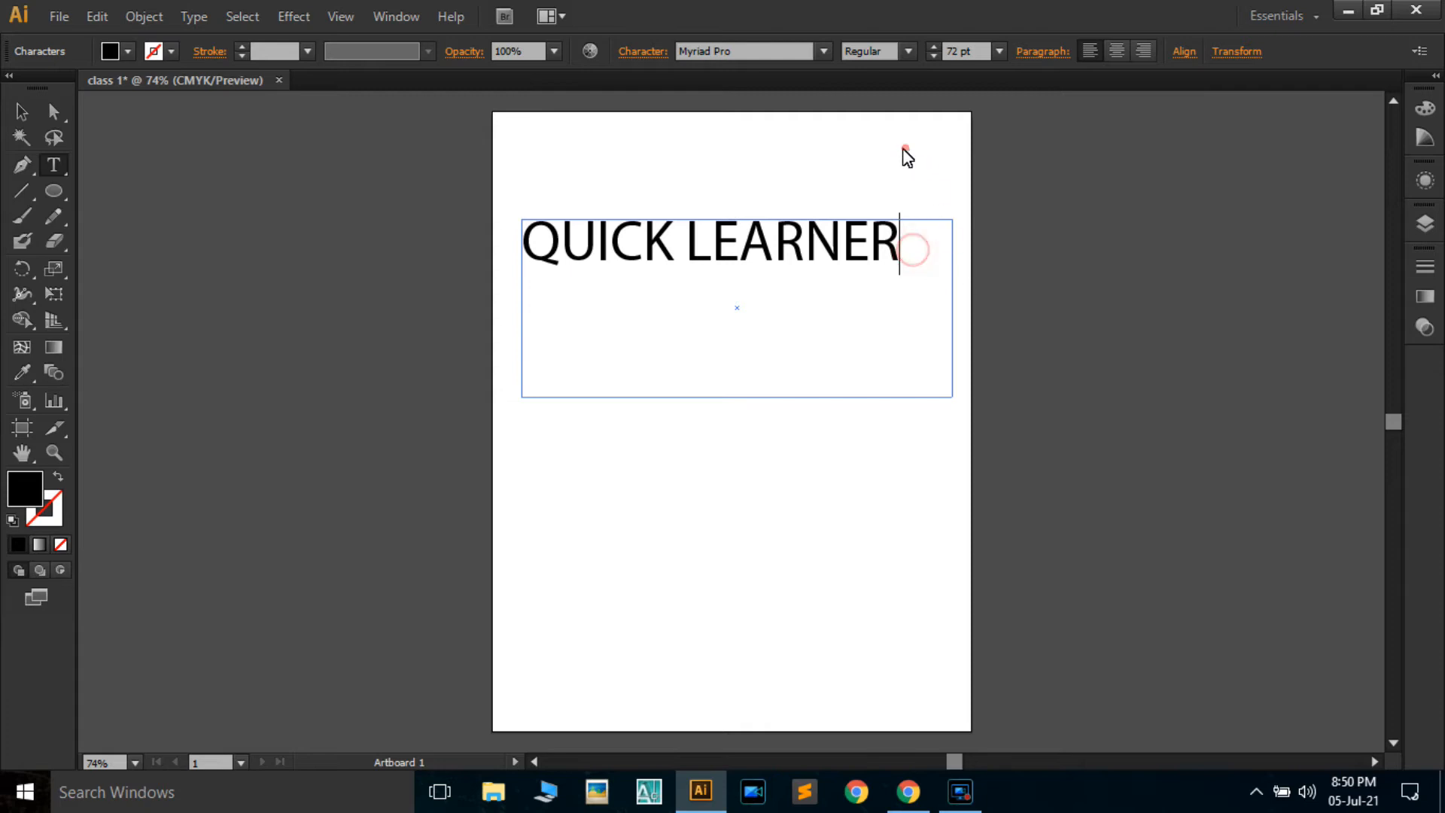
{"action": "key", "text": "Home"}
- Change the fill color of the whole "QUICK LEARNER" text to a pinkish red and deselect it
{"action": "left_click_drag", "start_coordinate": [926, 252], "coordinate": [332, 300]}
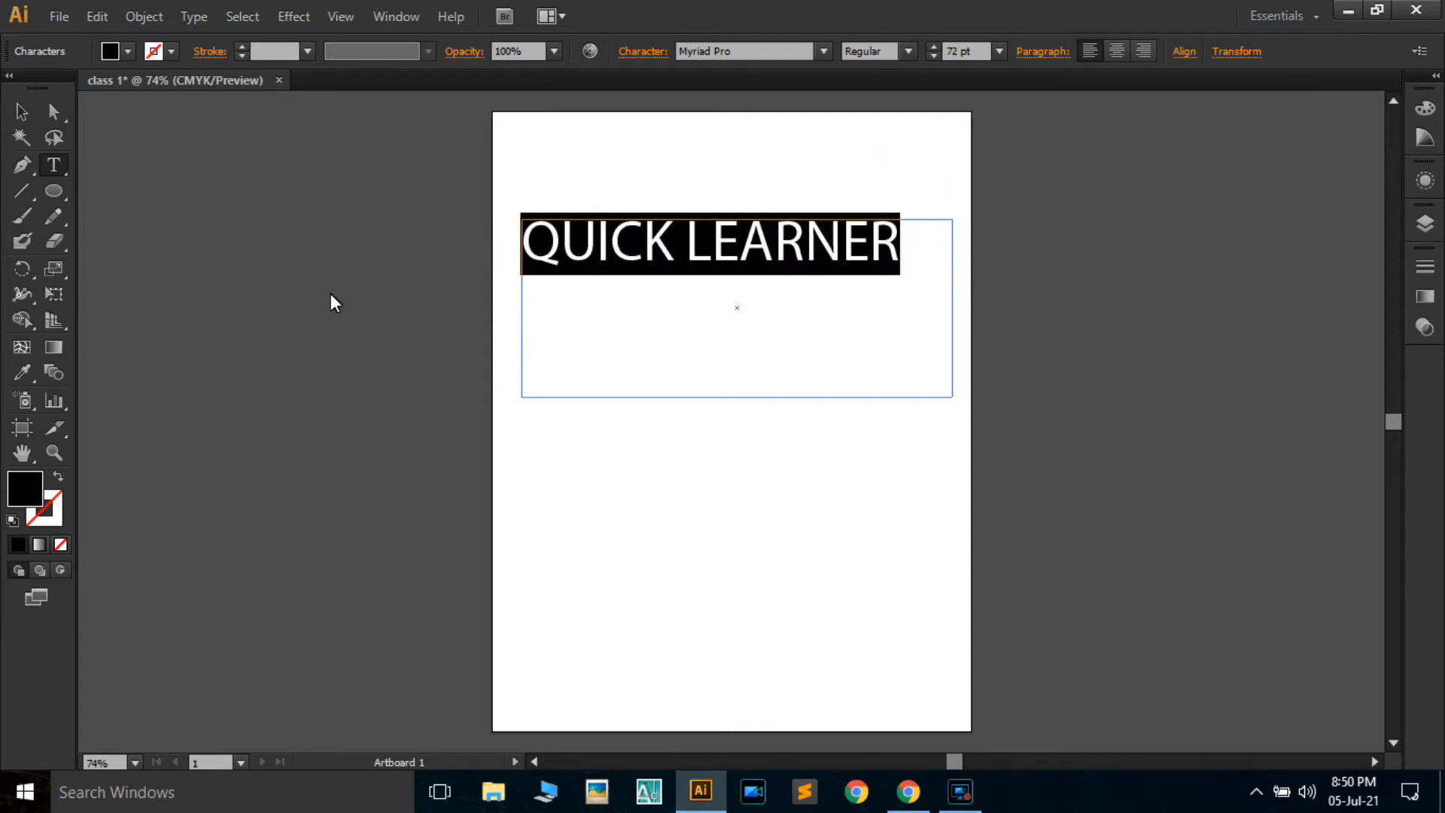
{"action": "left_click", "coordinate": [125, 53]}
{"action": "left_click", "coordinate": [125, 52]}
{"action": "double_click", "coordinate": [22, 488]}
{"action": "left_click", "coordinate": [977, 328]}
{"action": "key", "text": "Return"}
{"action": "left_click", "coordinate": [22, 113]}
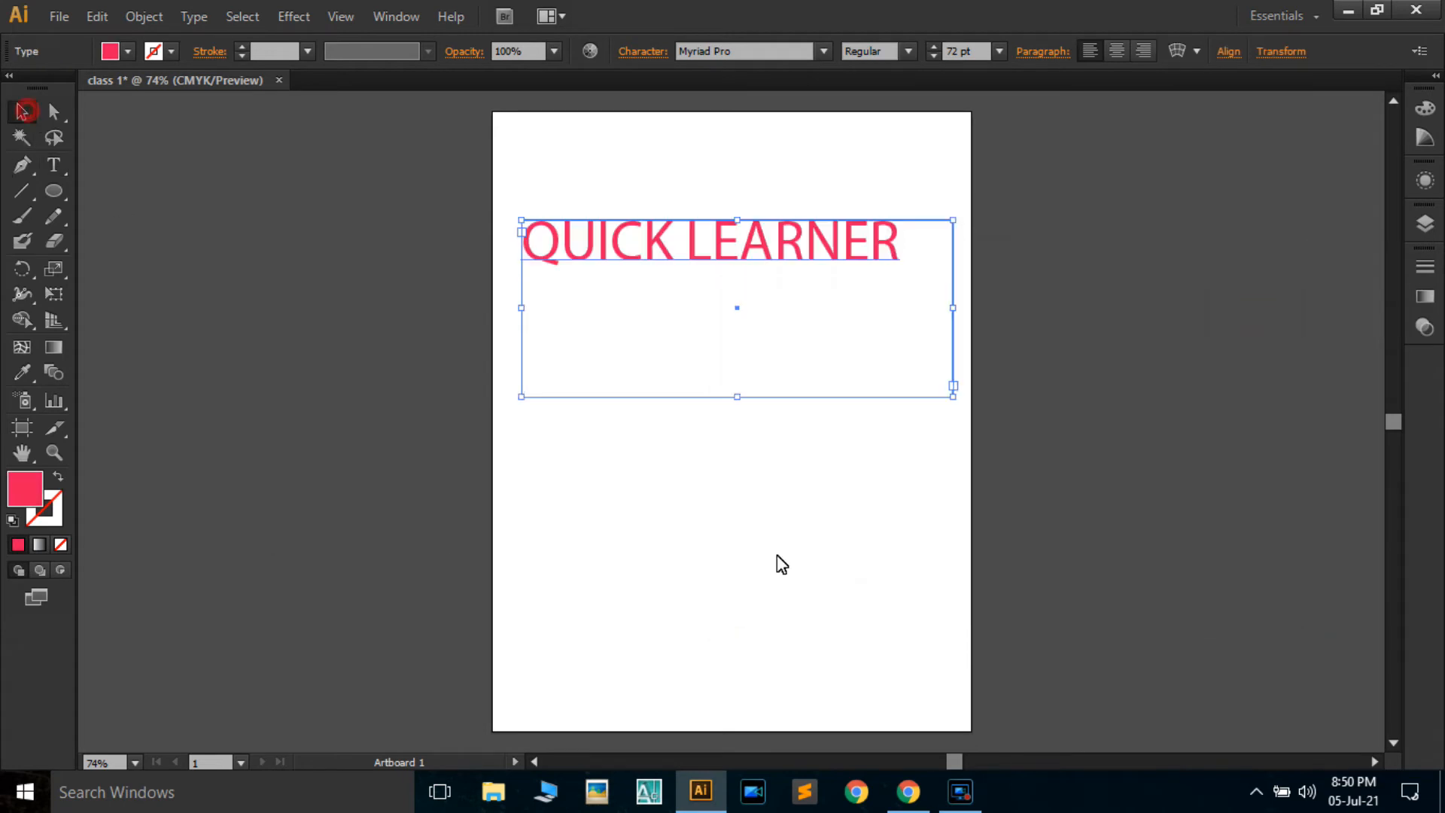
{"action": "left_click", "coordinate": [793, 510]}
- Move the "QUICK LEARNER" text slightly up and to the right on the page
{"action": "left_click", "coordinate": [741, 258]}
{"action": "left_click_drag", "start_coordinate": [759, 270], "coordinate": [792, 227]}
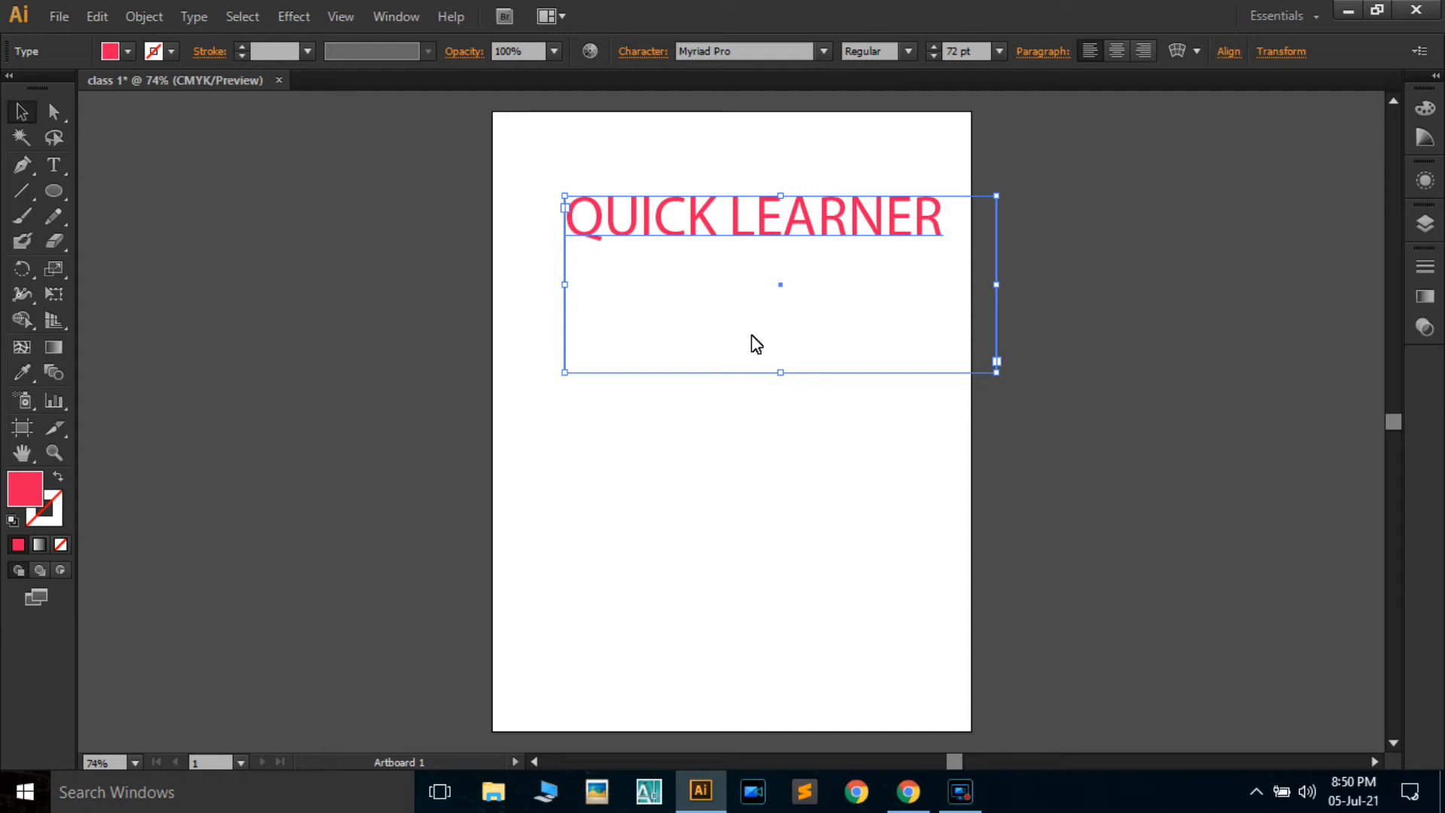
{"action": "left_click", "coordinate": [867, 388]}
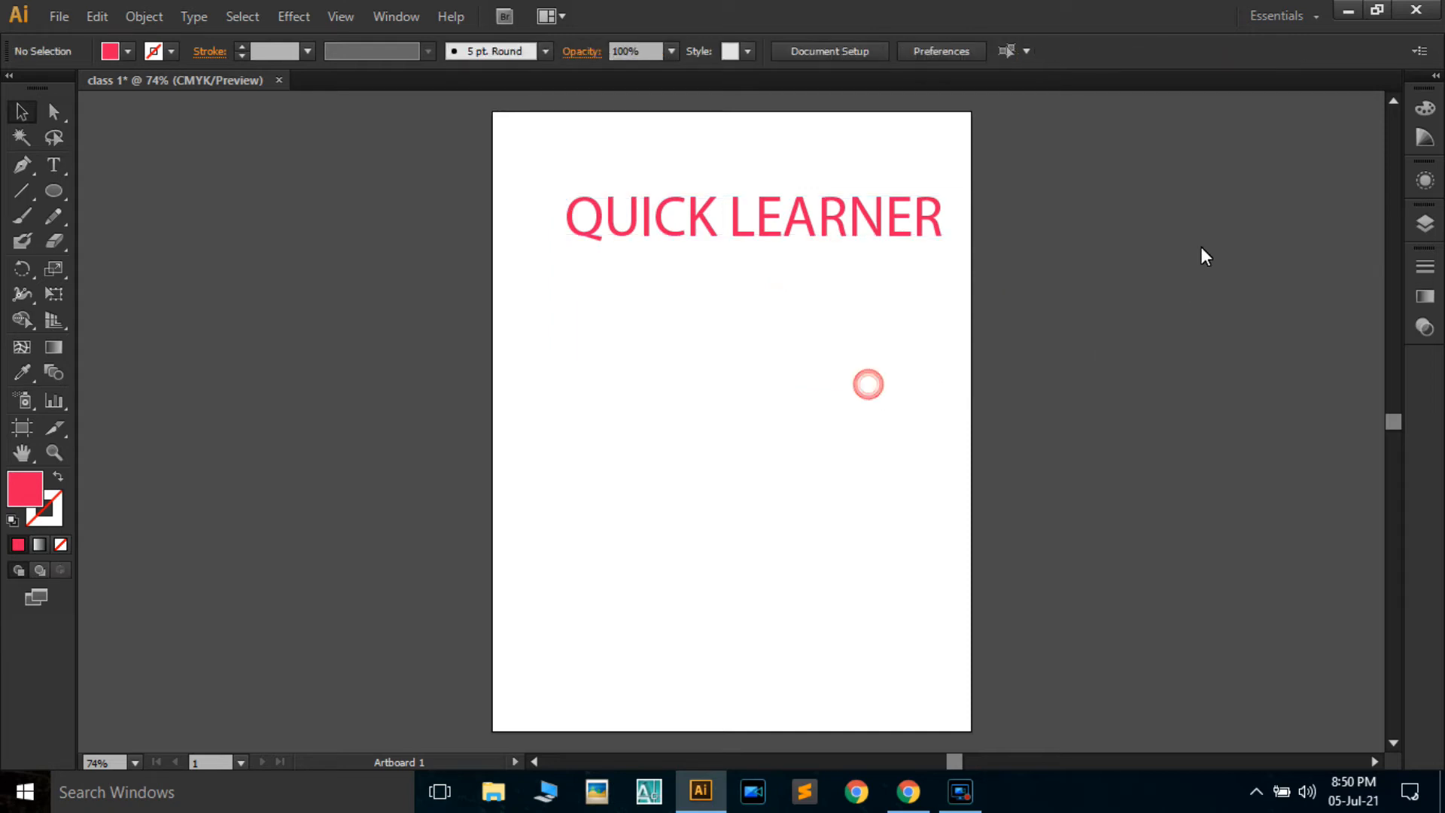
- Copy and paste the "QUICK LEARNER" text, and place the copy below the original
{"action": "left_click", "coordinate": [847, 243]}
{"action": "key", "text": "ctrl+shift+b"}
{"action": "key", "text": "ctrl+c"}
{"action": "key", "text": "ctrl+v"}
{"action": "left_click_drag", "start_coordinate": [733, 357], "coordinate": [761, 319]}
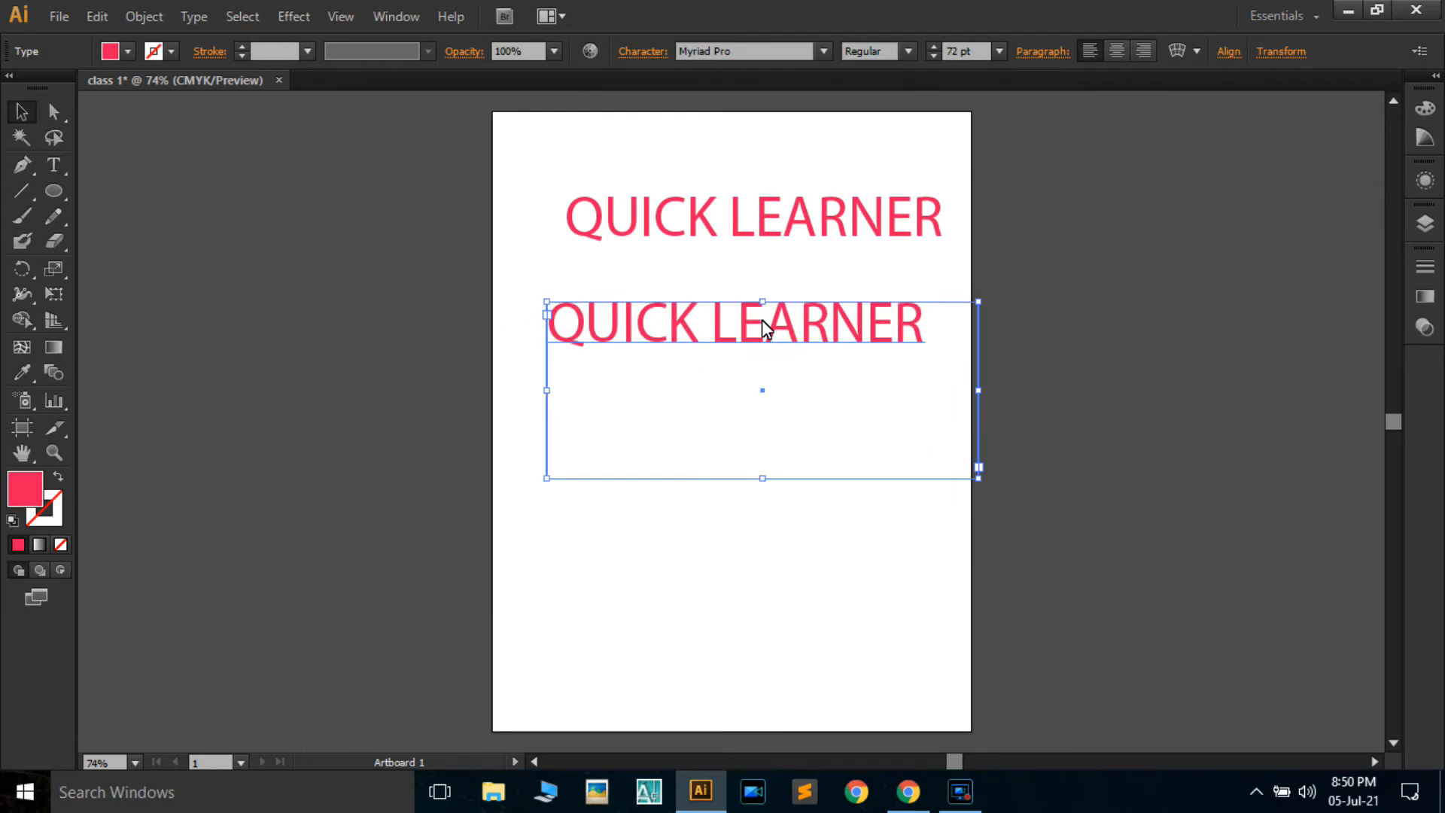
{"action": "left_click", "coordinate": [1071, 355]}
- Shift the uppermost "QUICK LEARNER" text slightly left and duplicate the second line directly below itself
{"action": "left_click_drag", "start_coordinate": [708, 220], "coordinate": [694, 222]}
{"action": "left_click", "coordinate": [685, 503]}
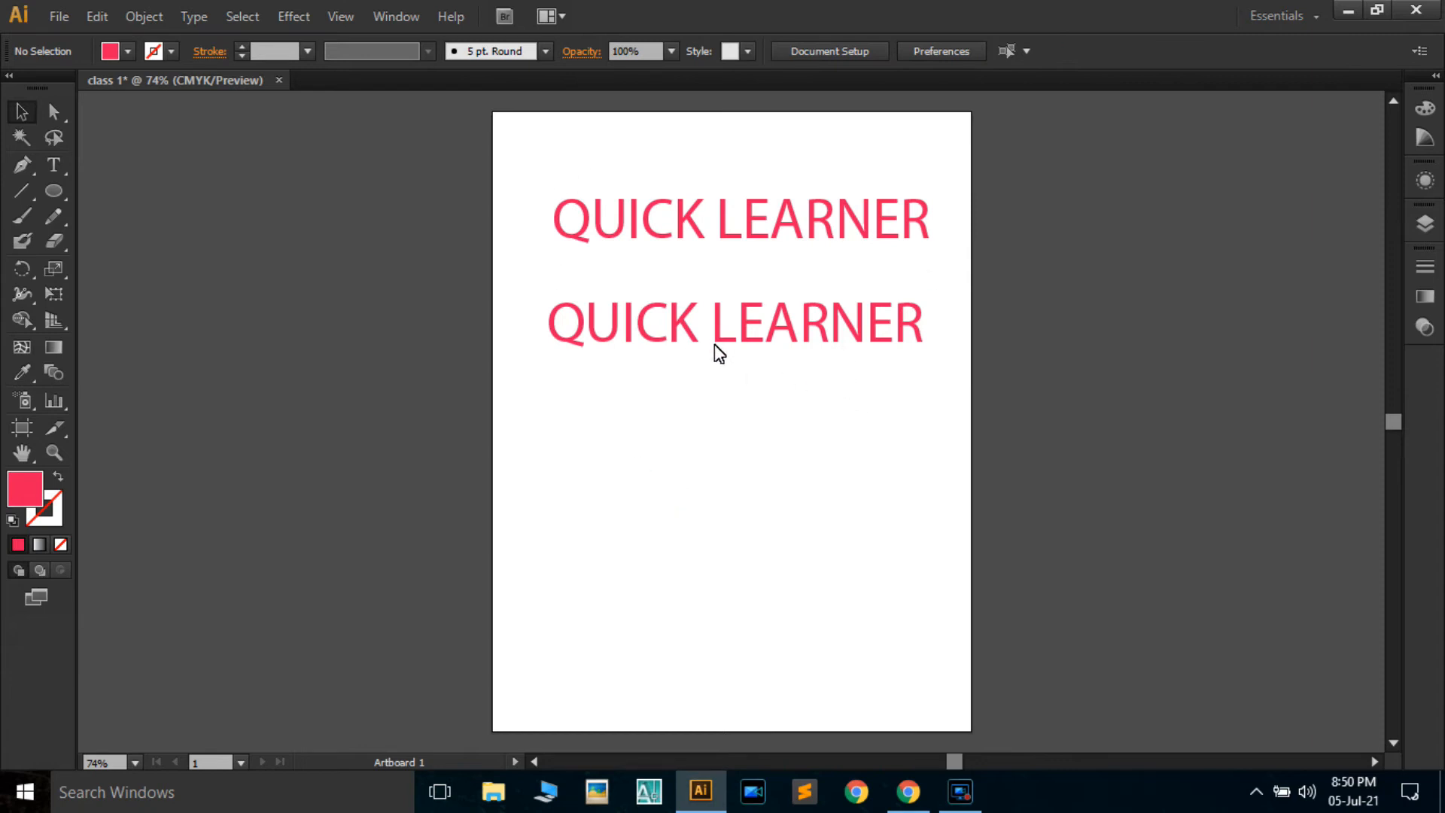
{"action": "left_click_drag", "start_coordinate": [718, 354], "coordinate": [731, 396]}
{"action": "left_click", "coordinate": [711, 479]}
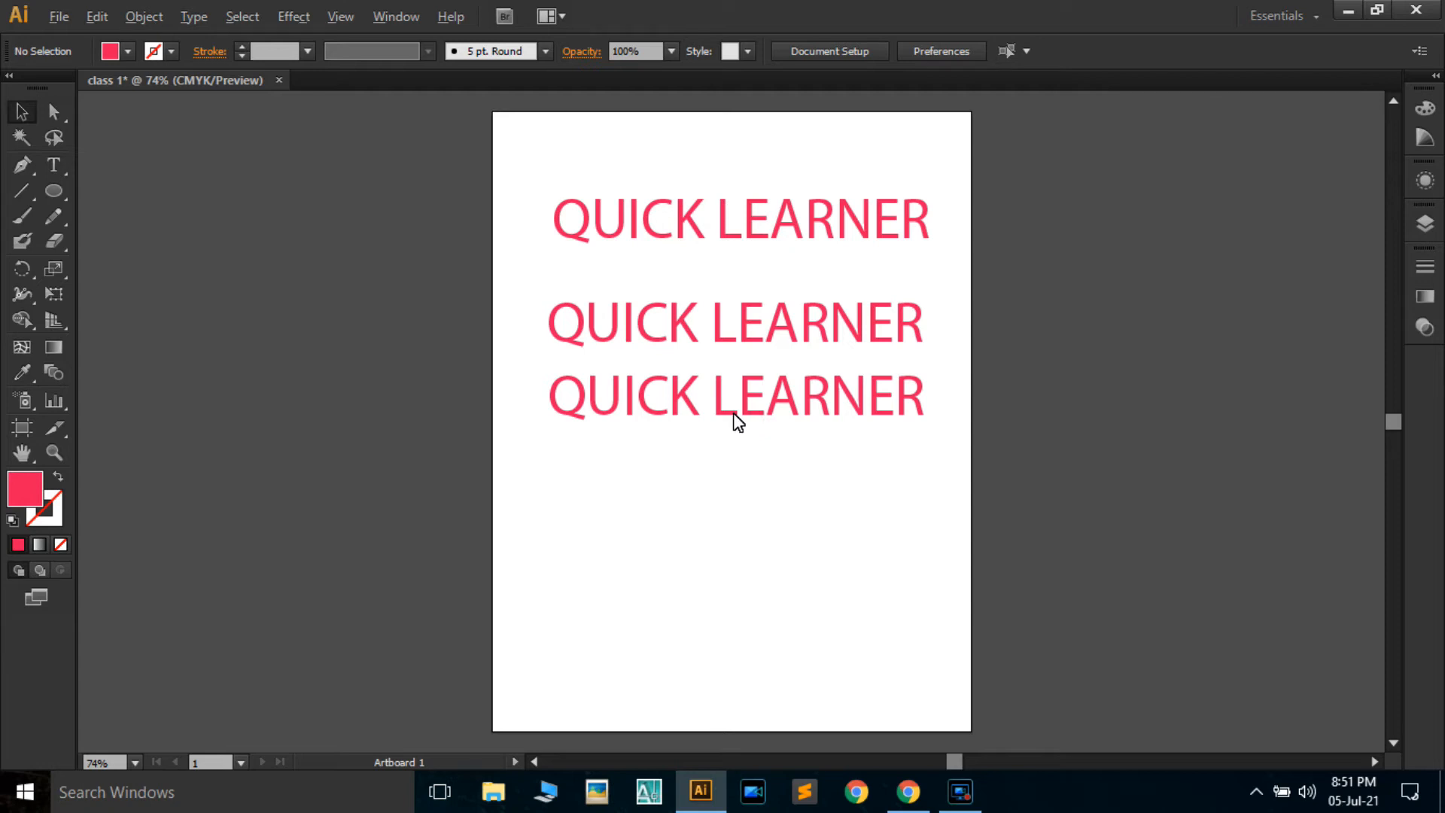
- Duplicate the third "QUICK LEARNER" line below itself as a fourth line
{"action": "left_click", "coordinate": [751, 393]}
{"action": "left_click_drag", "start_coordinate": [752, 391], "coordinate": [740, 482]}
{"action": "left_click", "coordinate": [983, 410]}
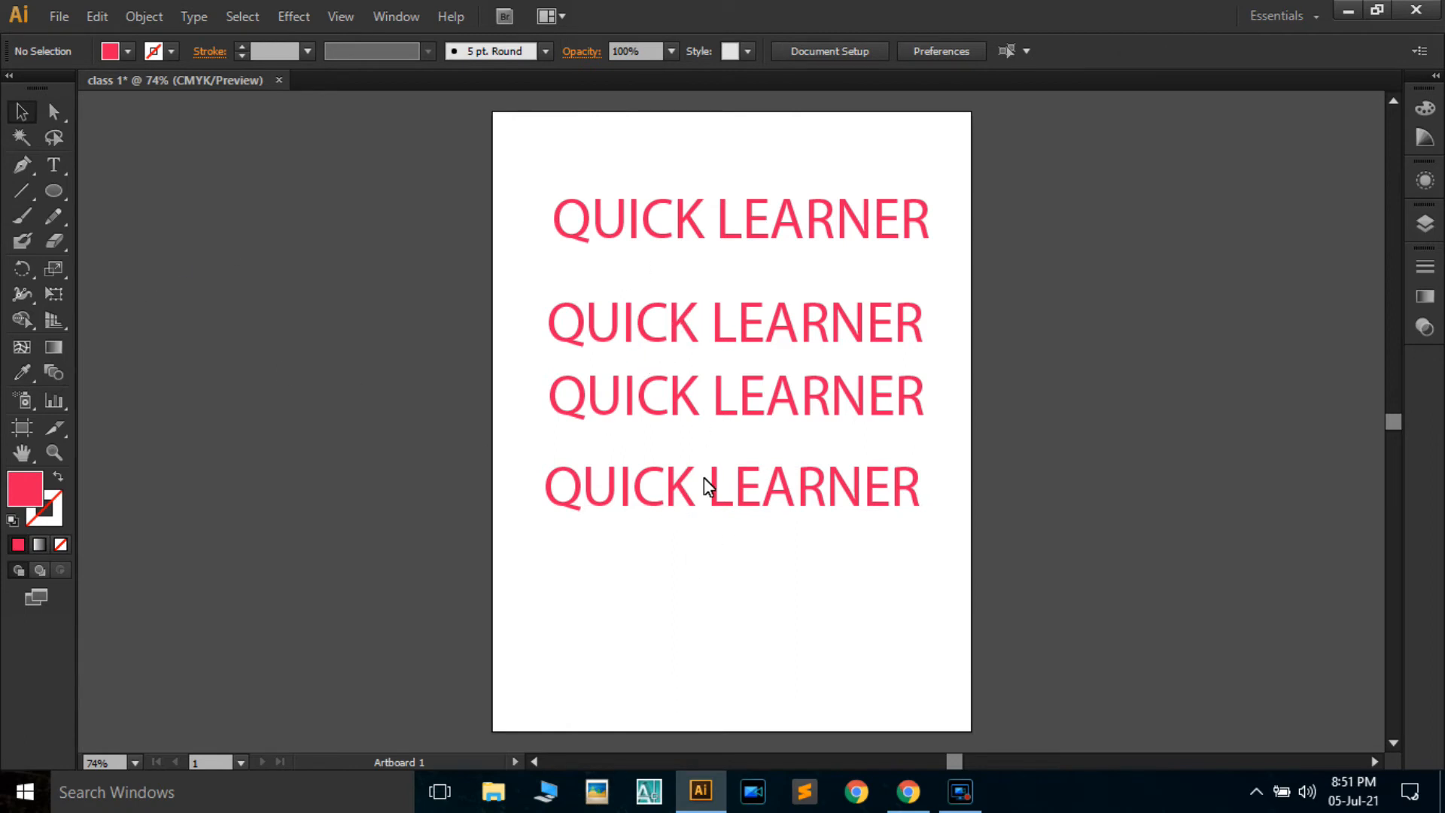
- Undo the last duplication of the "QUICK LEARNER" text
{"action": "key", "text": "ctrl+z"}
{"action": "key", "text": "ctrl+z"}
{"action": "key", "text": "ctrl+z"}
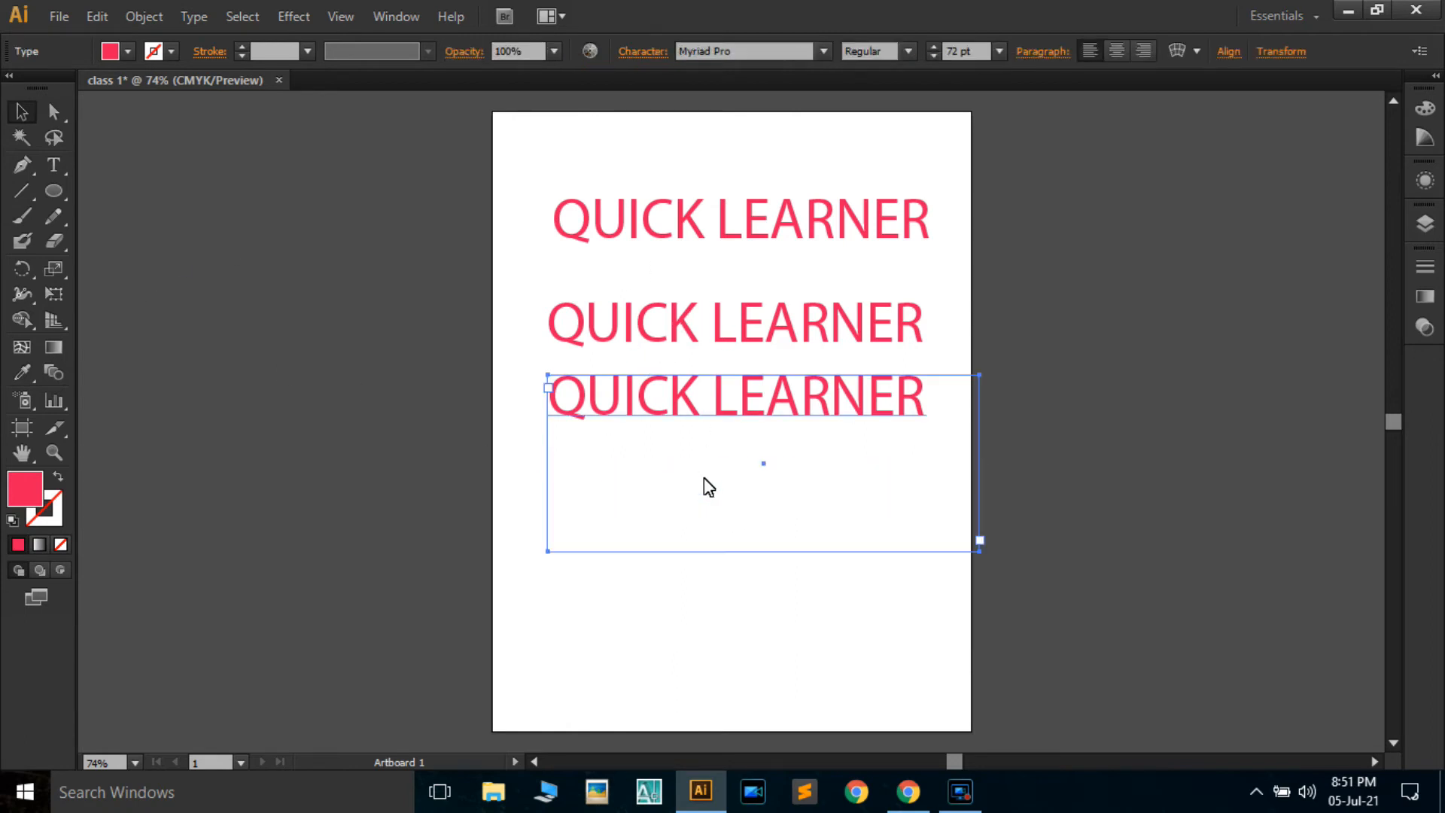
- Undo the remaining "QUICK LEARNER" duplications and the move of the original, and place the single line lower on the page
{"action": "key", "text": "ctrl+z"}
{"action": "key", "text": "ctrl+z"}
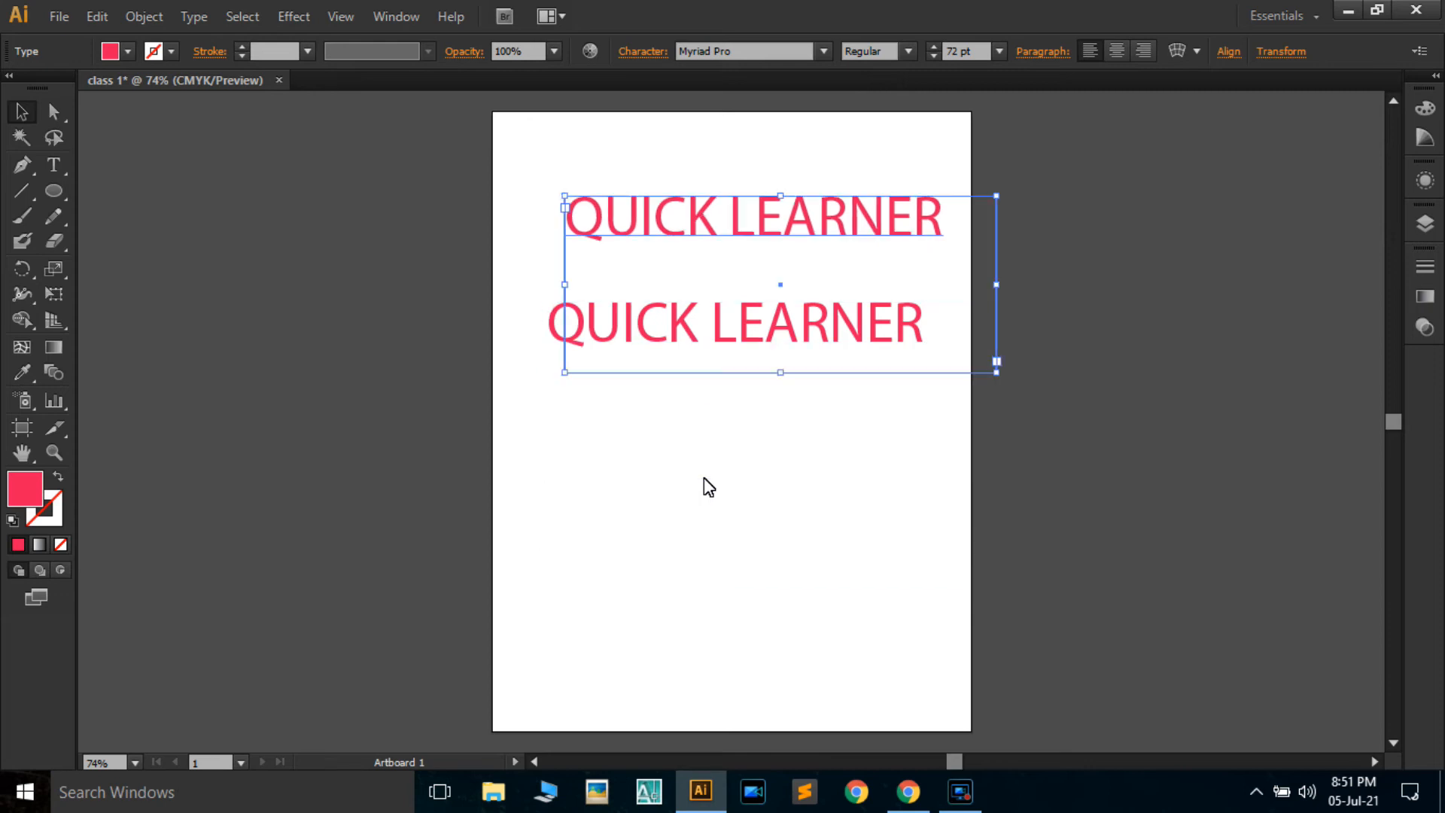
{"action": "key", "text": "ctrl+z"}
{"action": "key", "text": "ctrl+z"}
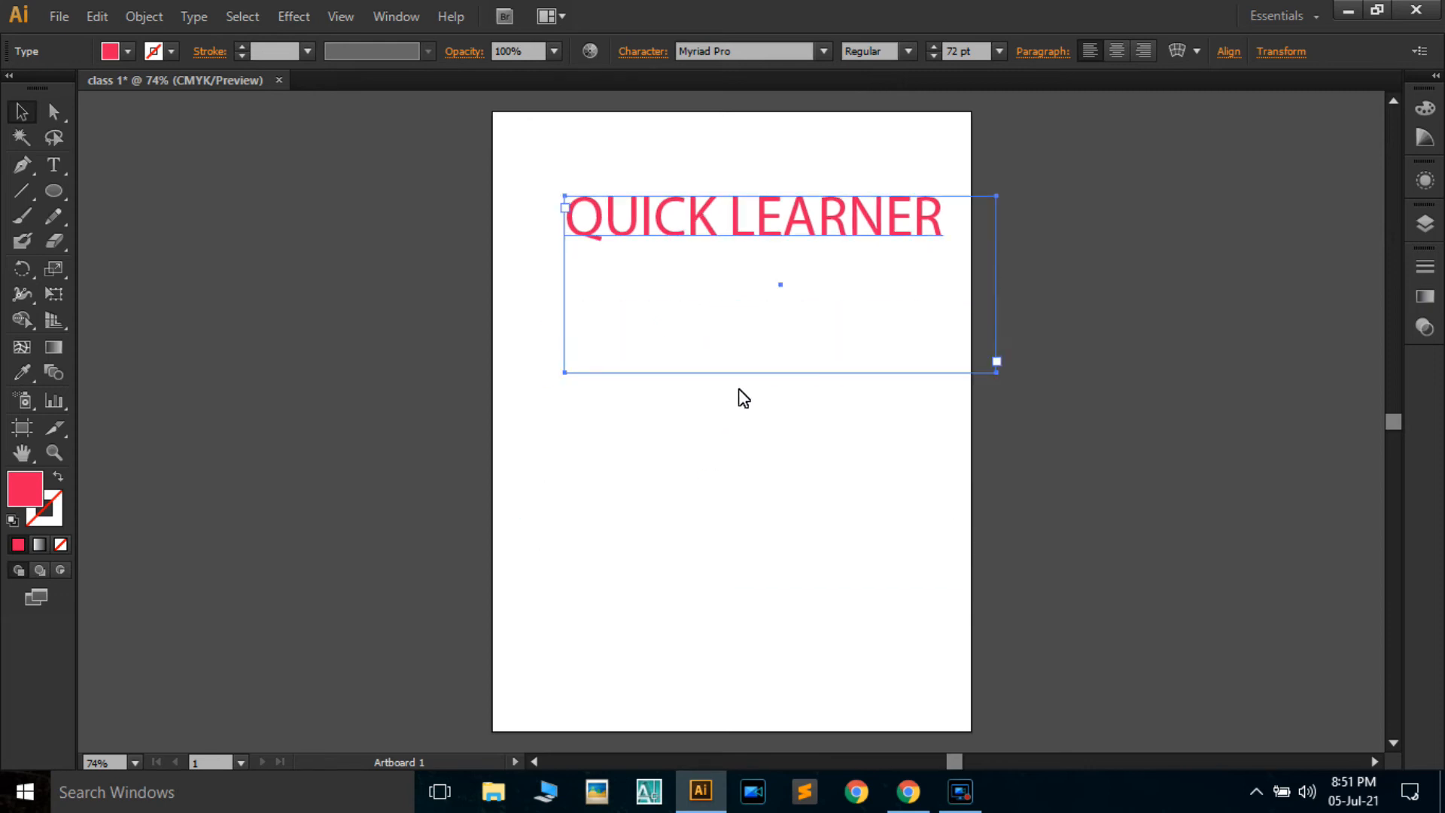
{"action": "left_click_drag", "start_coordinate": [703, 332], "coordinate": [735, 339]}
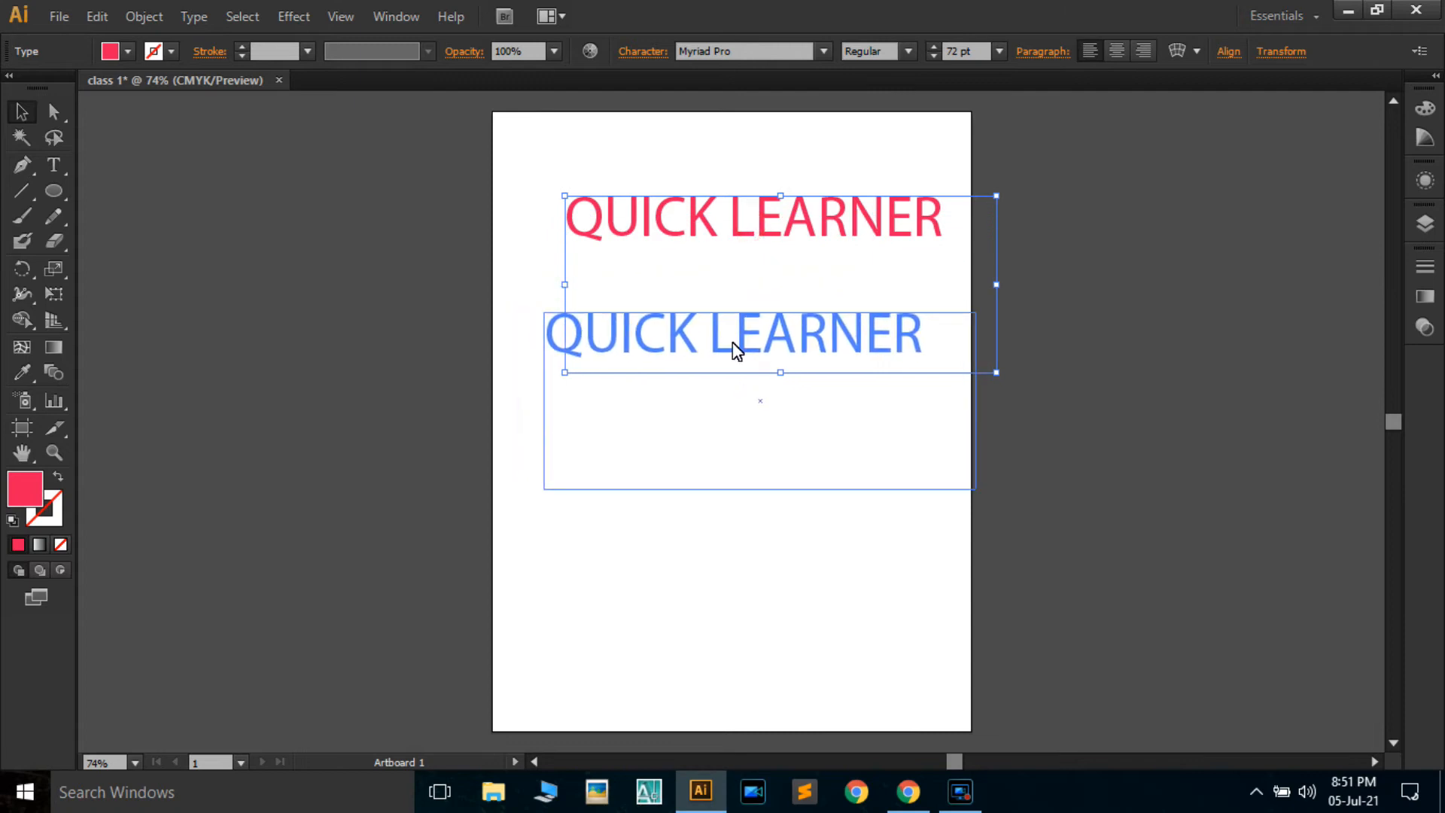
{"action": "left_click", "coordinate": [672, 664]}
- Change the font of the whole "QUICK LEARNER" text to OCR A Extended
{"action": "double_click", "coordinate": [879, 336]}
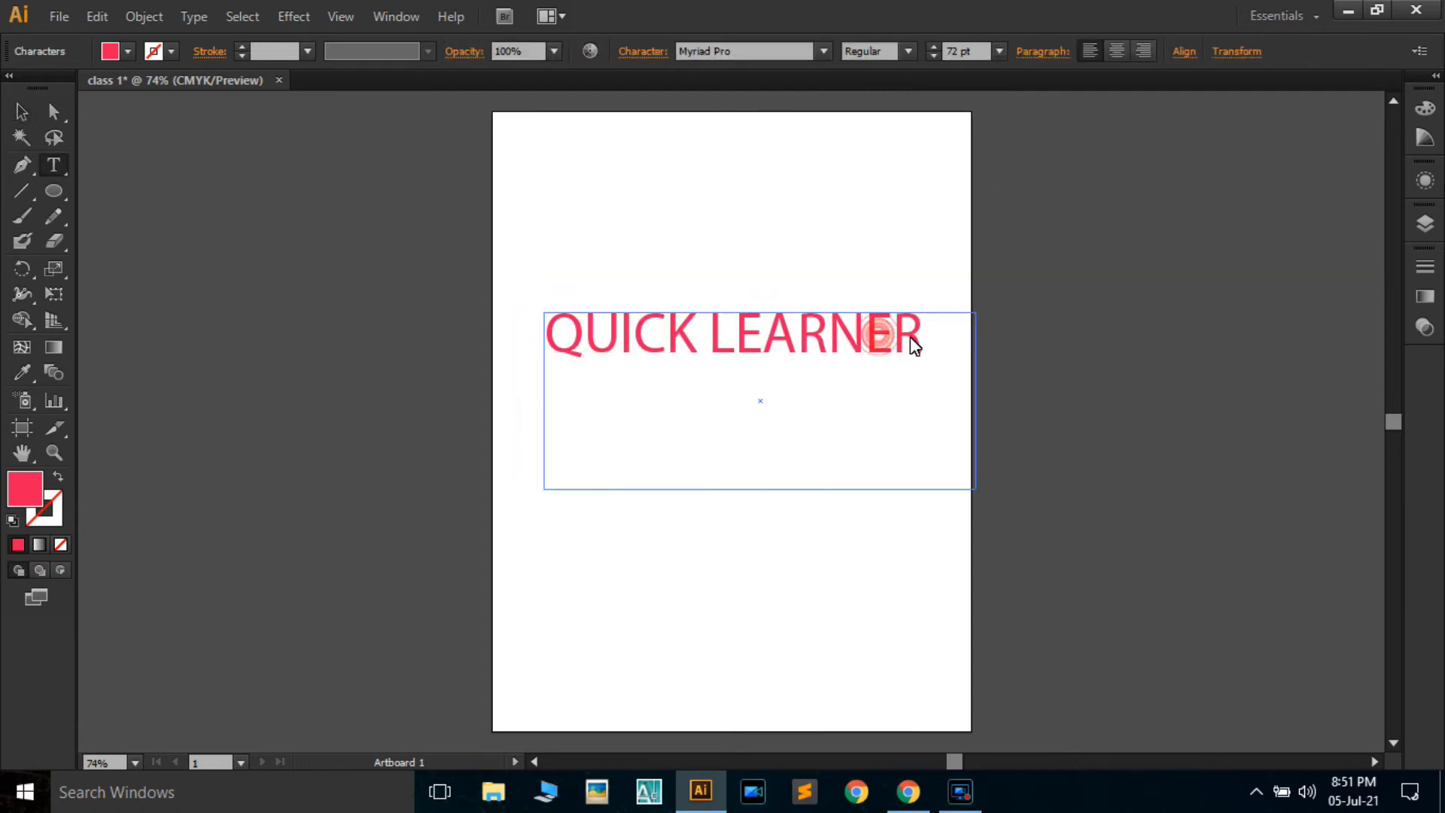
{"action": "left_click_drag", "start_coordinate": [912, 343], "coordinate": [540, 353]}
{"action": "left_click", "coordinate": [728, 52]}
{"action": "left_click", "coordinate": [823, 51]}
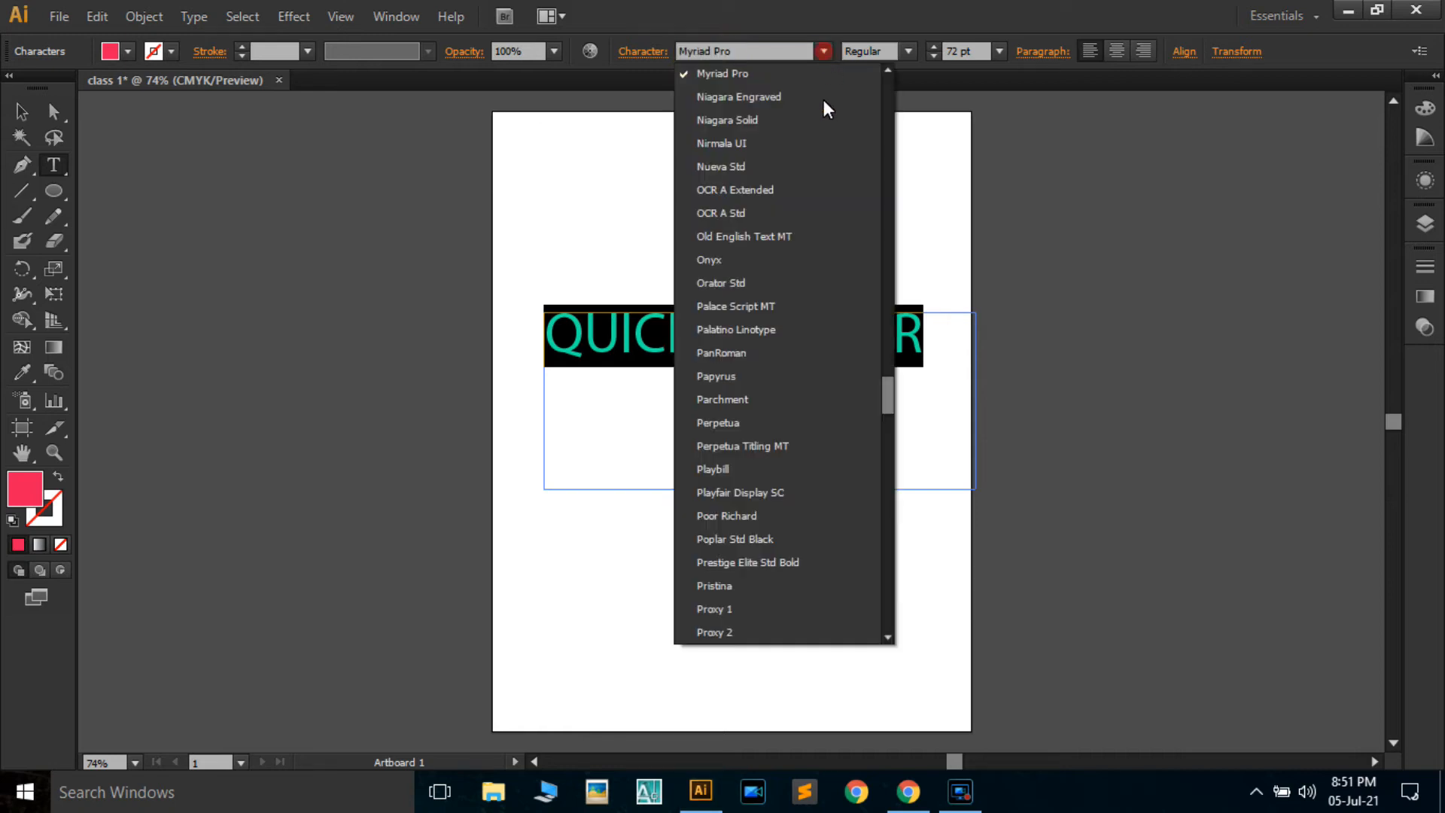
{"action": "left_click", "coordinate": [794, 192]}
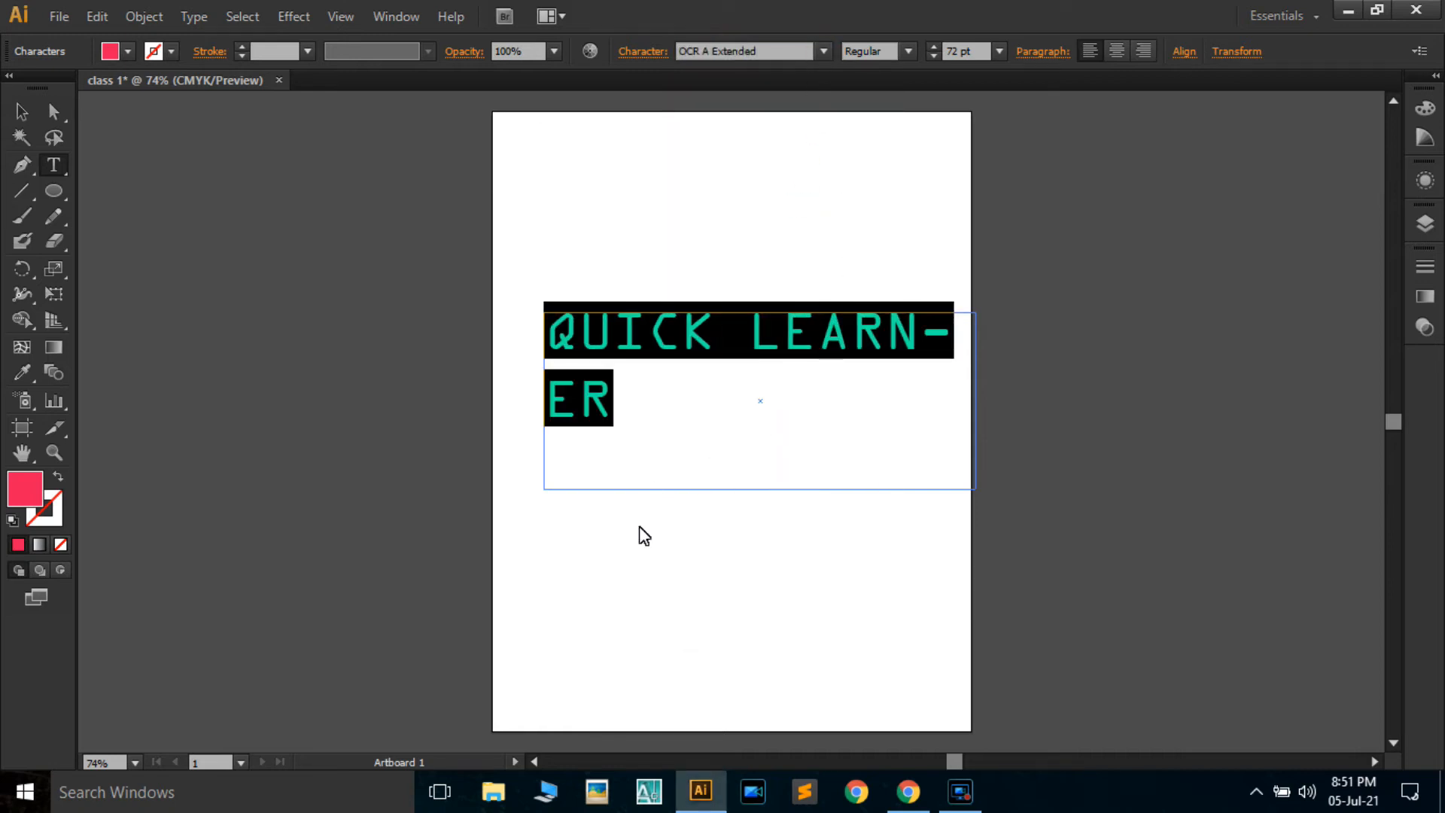
{"action": "left_click", "coordinate": [715, 572]}
- Widen the text frame beyond the page's right edge so "QUICK LEARNER" fits on one line, and move it down near mid-page
{"action": "left_click", "coordinate": [641, 342]}
{"action": "left_click", "coordinate": [527, 495]}
{"action": "left_click", "coordinate": [597, 486]}
{"action": "left_click", "coordinate": [23, 110]}
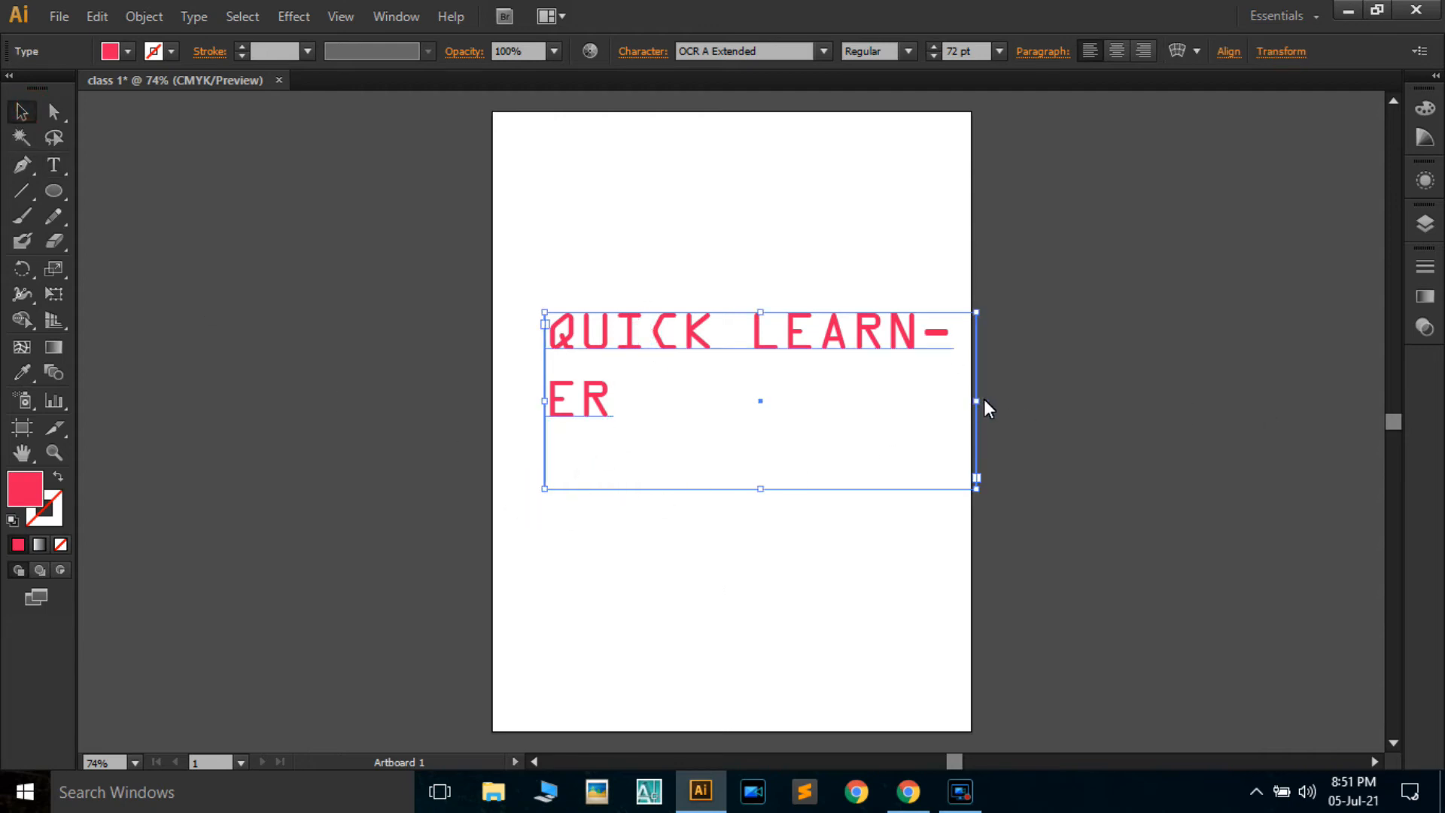
{"action": "left_click_drag", "start_coordinate": [977, 401], "coordinate": [1193, 357]}
{"action": "left_click_drag", "start_coordinate": [798, 344], "coordinate": [759, 415]}
{"action": "left_click", "coordinate": [1032, 602]}
{"action": "left_click", "coordinate": [765, 426]}
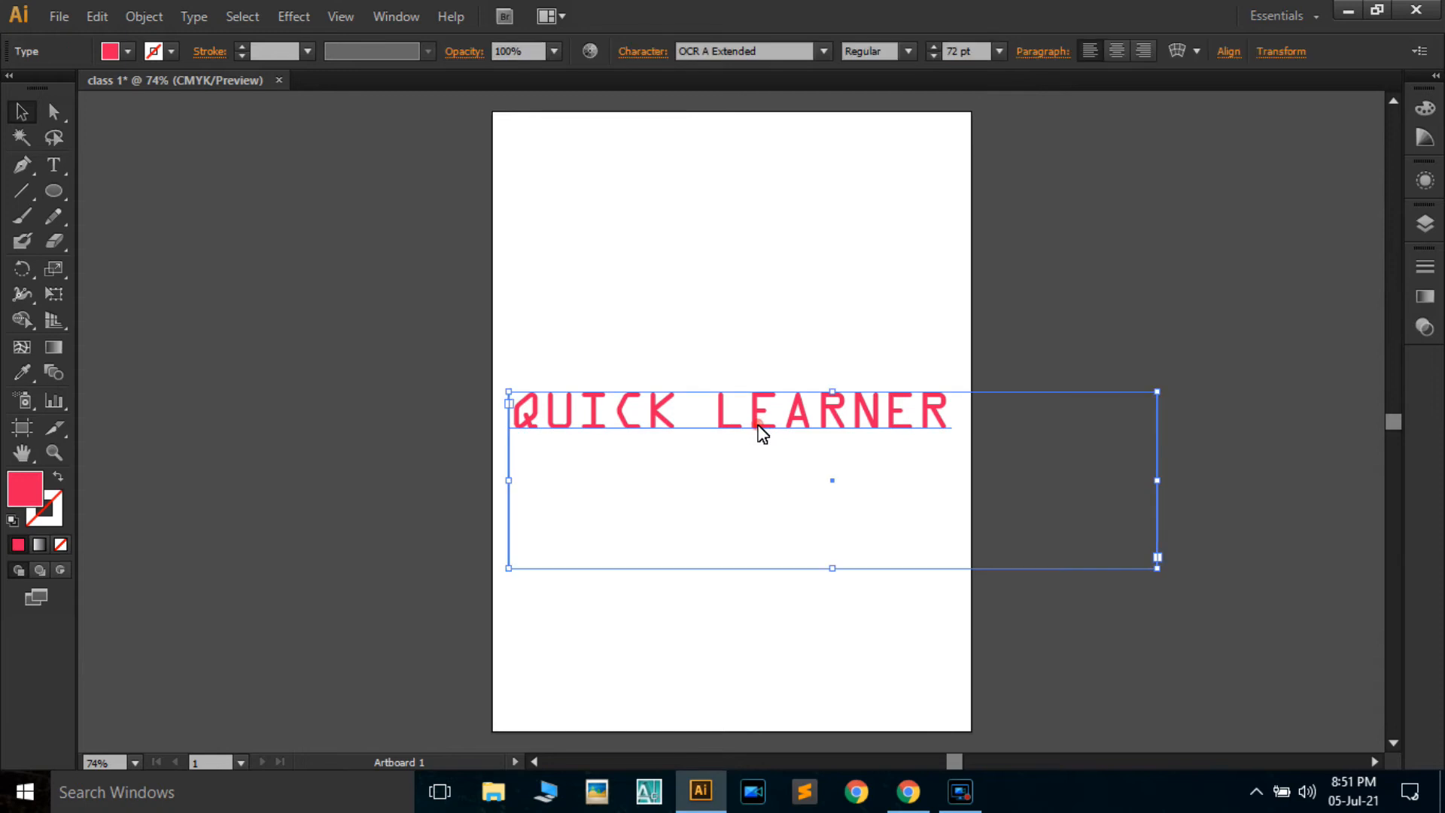
{"action": "left_click", "coordinate": [909, 50]}
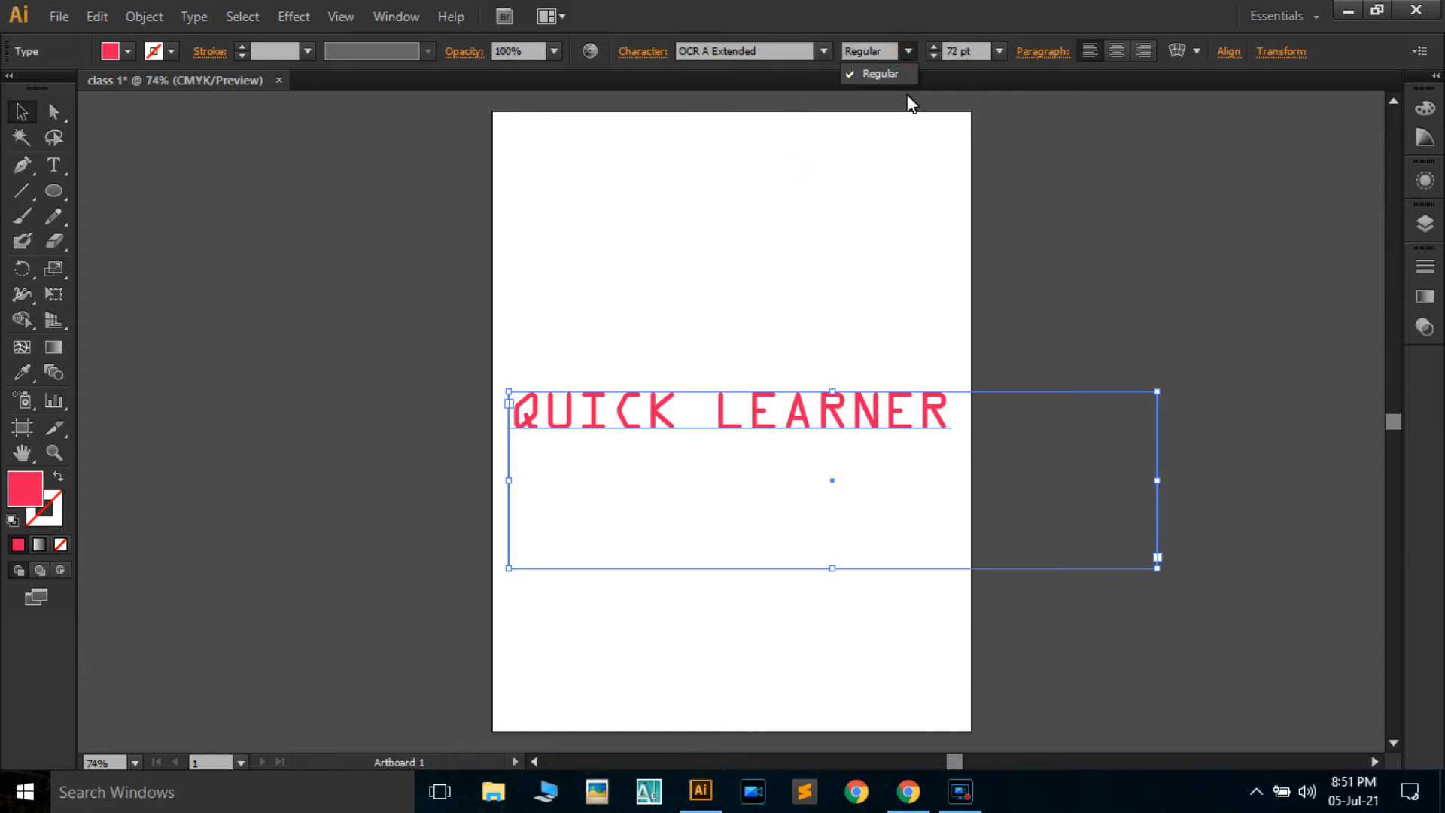
{"action": "left_click", "coordinate": [1054, 318]}
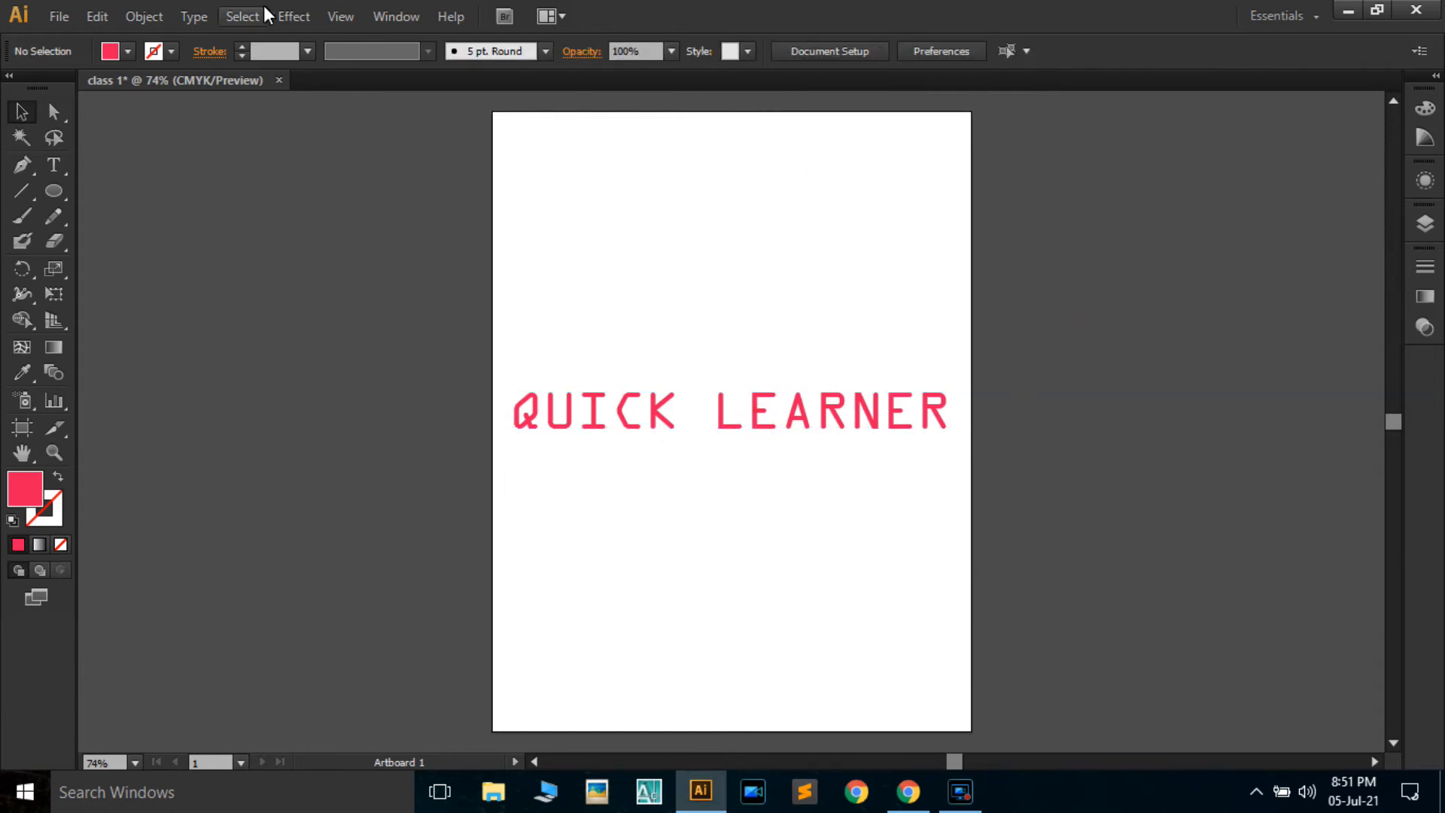
- Apply a 14 pt stroke to the whole "QUICK LEARNER" text
{"action": "double_click", "coordinate": [704, 414]}
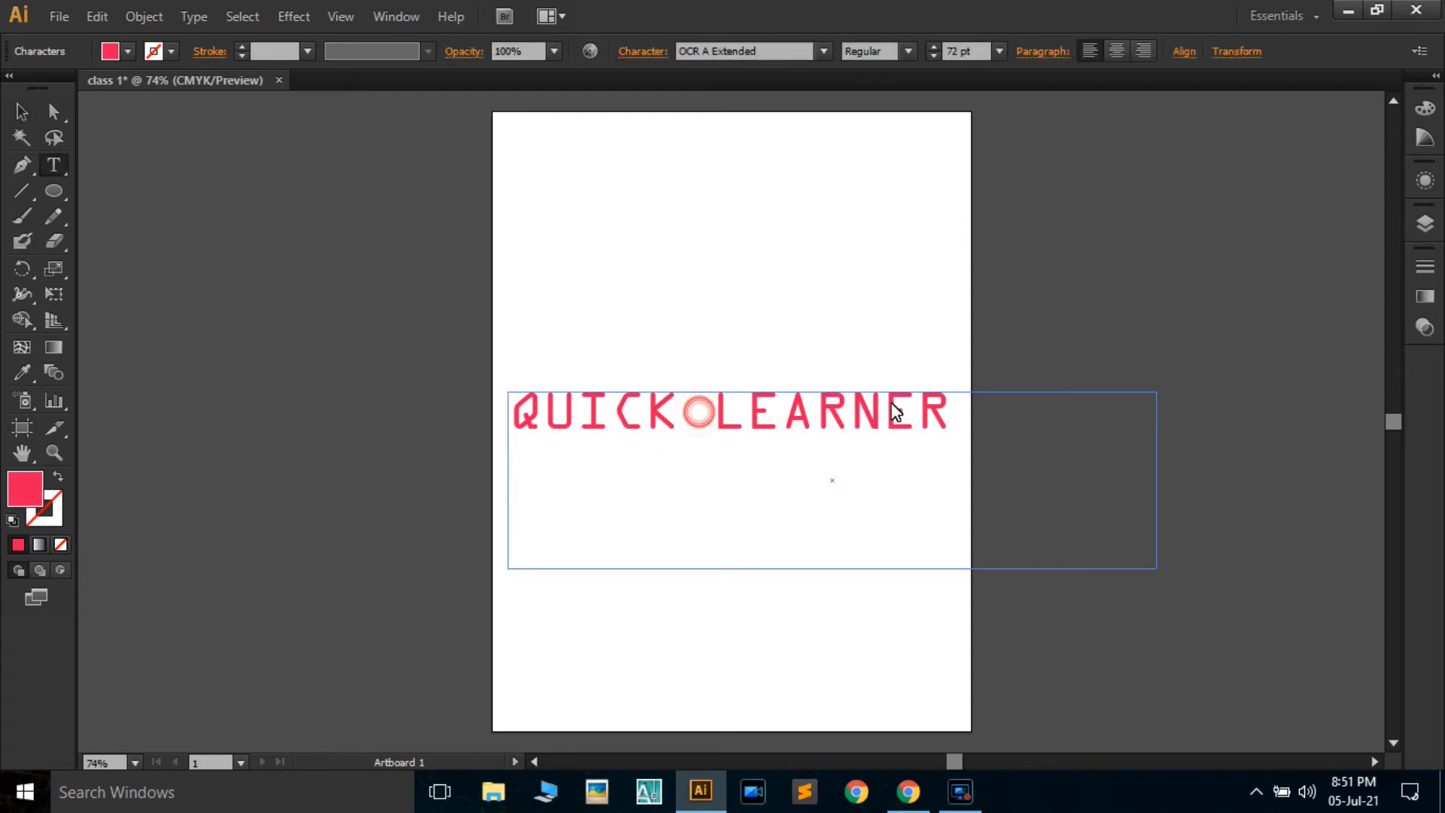
{"action": "left_click_drag", "start_coordinate": [941, 414], "coordinate": [391, 389]}
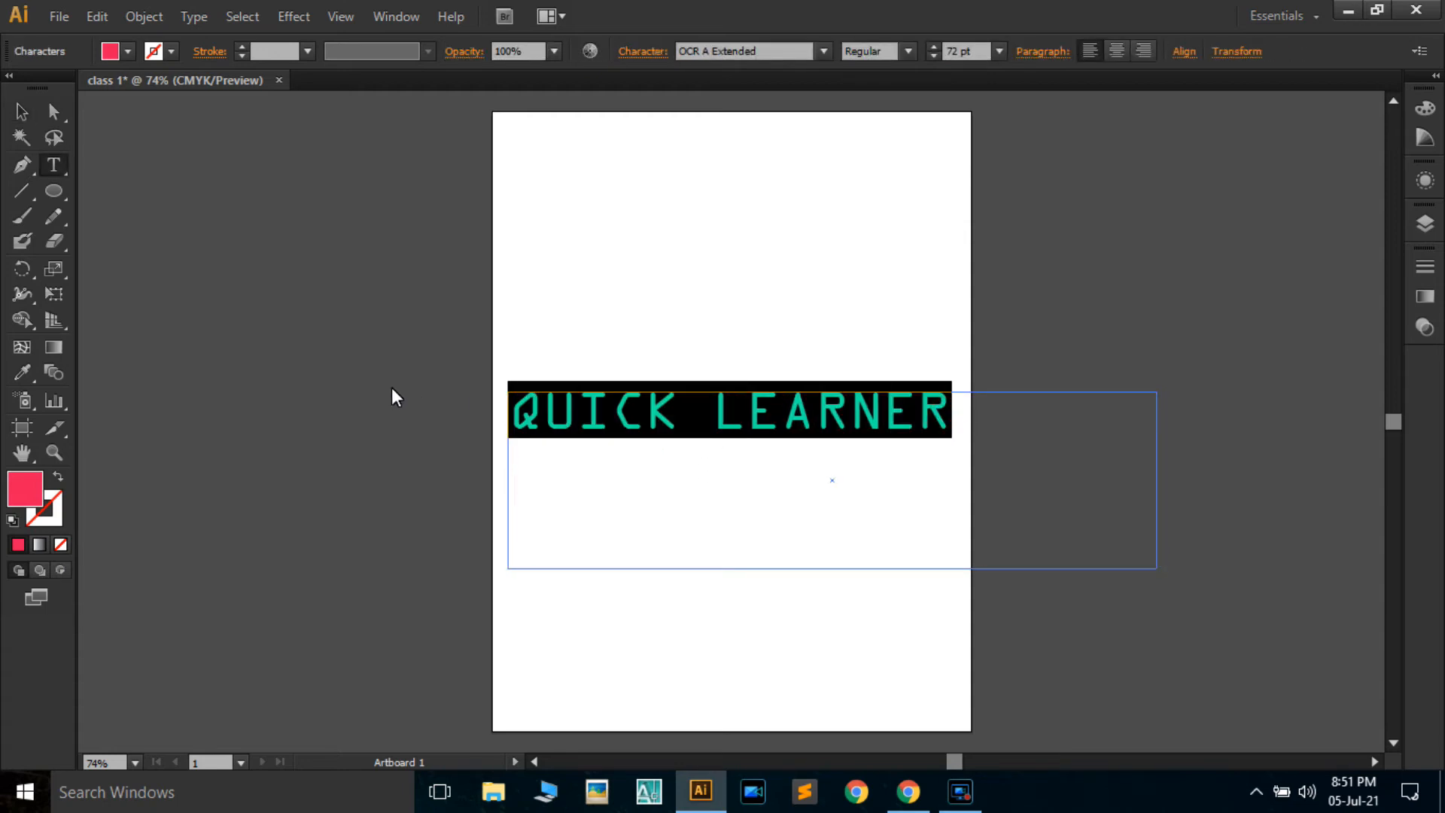
{"action": "left_click", "coordinate": [307, 51]}
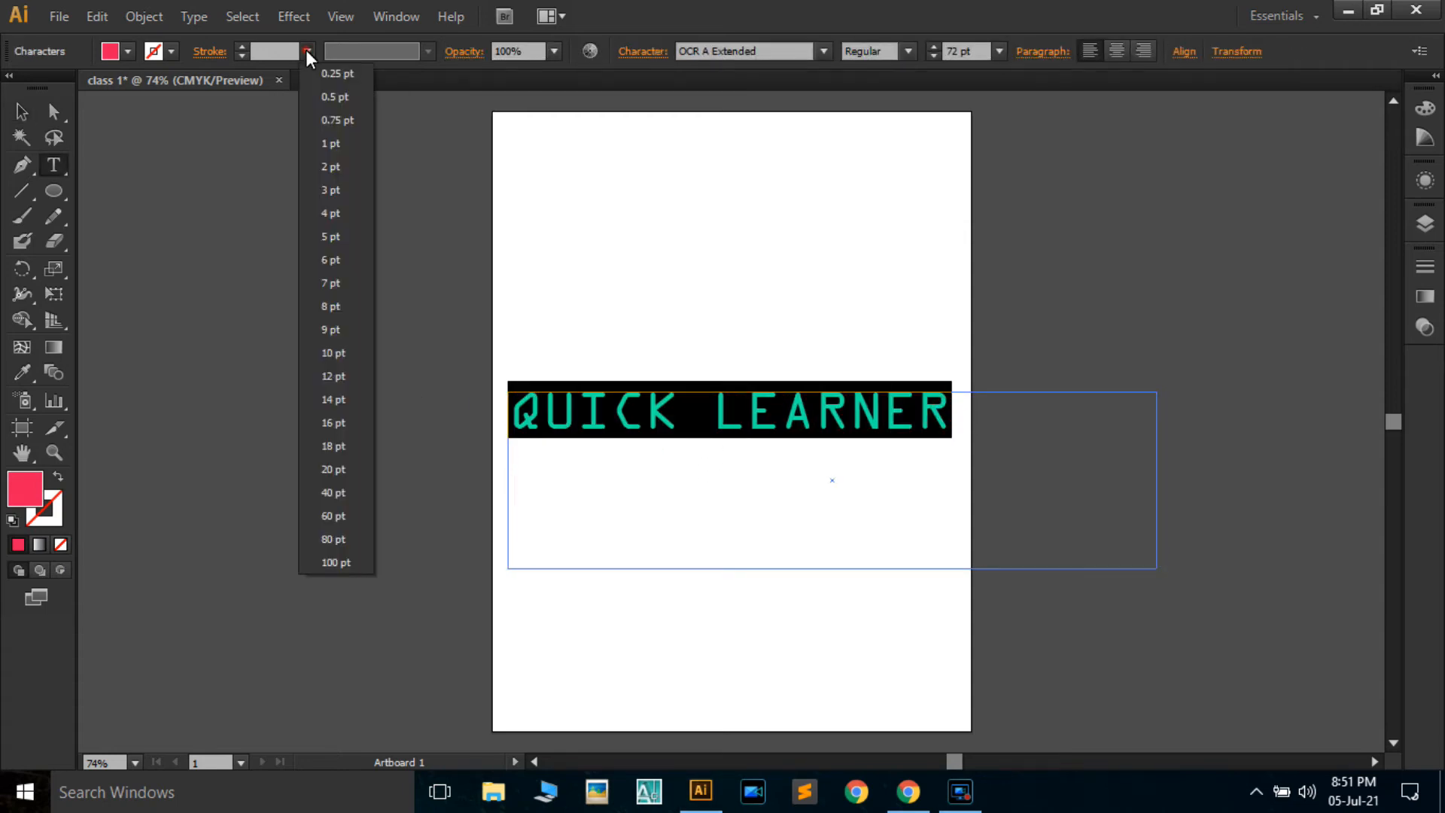
{"action": "left_click", "coordinate": [332, 401]}
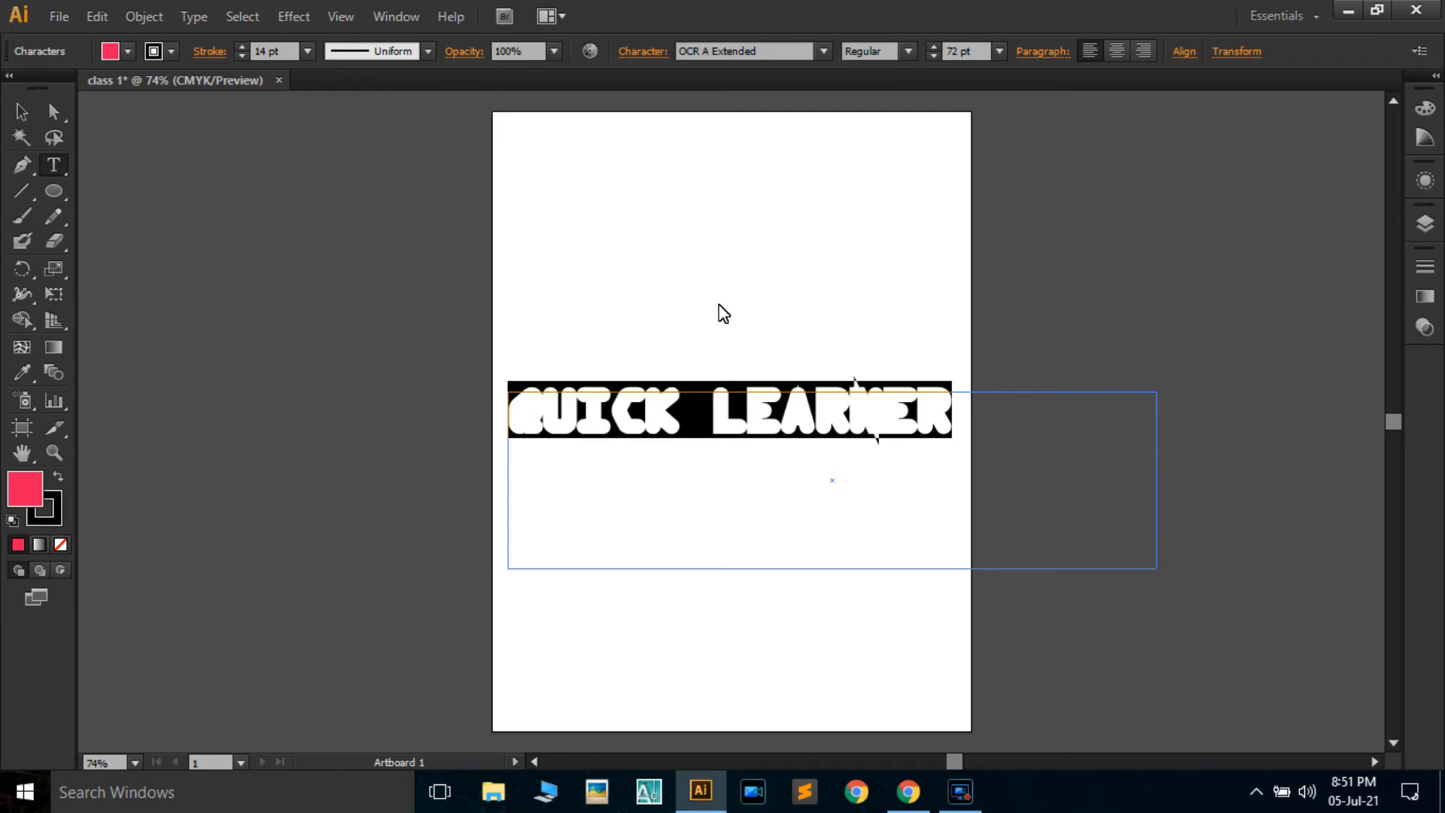
{"action": "left_click", "coordinate": [727, 211]}
- Set the stroke weight of the whole "QUICK LEARNER" text to 3 pt
{"action": "left_click_drag", "start_coordinate": [965, 418], "coordinate": [468, 397]}
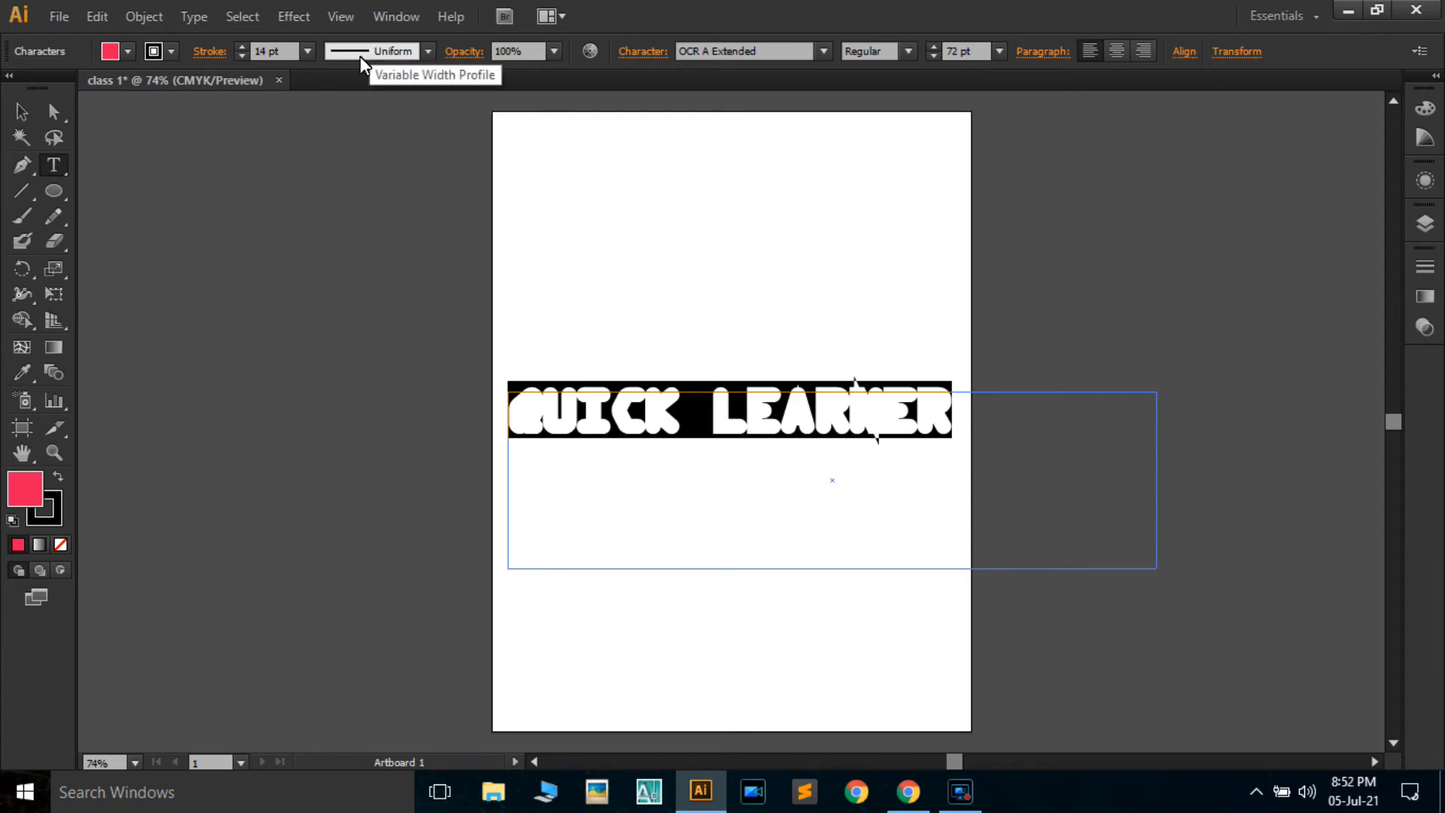
{"action": "left_click", "coordinate": [304, 51]}
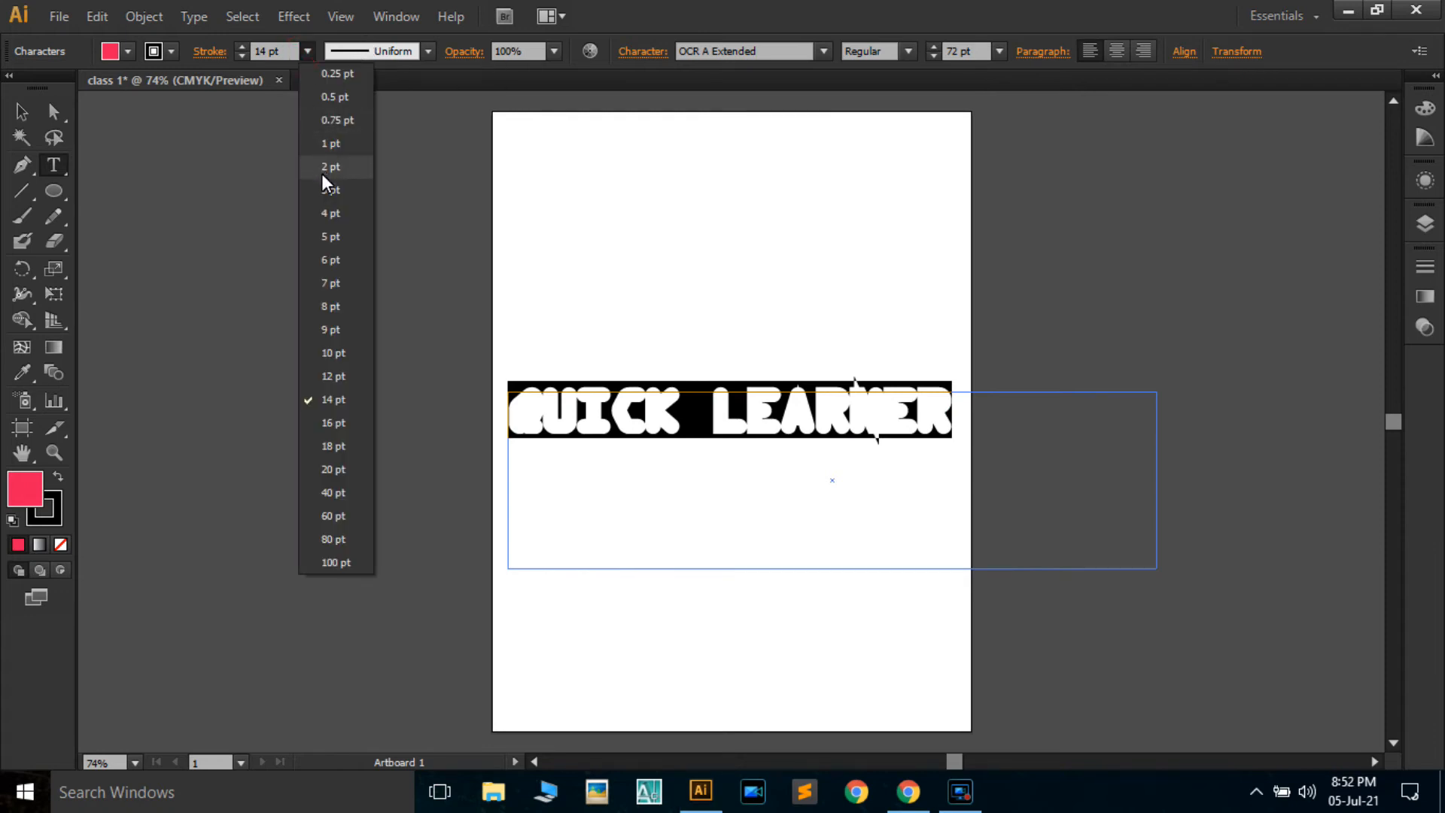
{"action": "left_click", "coordinate": [329, 190]}
{"action": "left_click", "coordinate": [742, 241]}
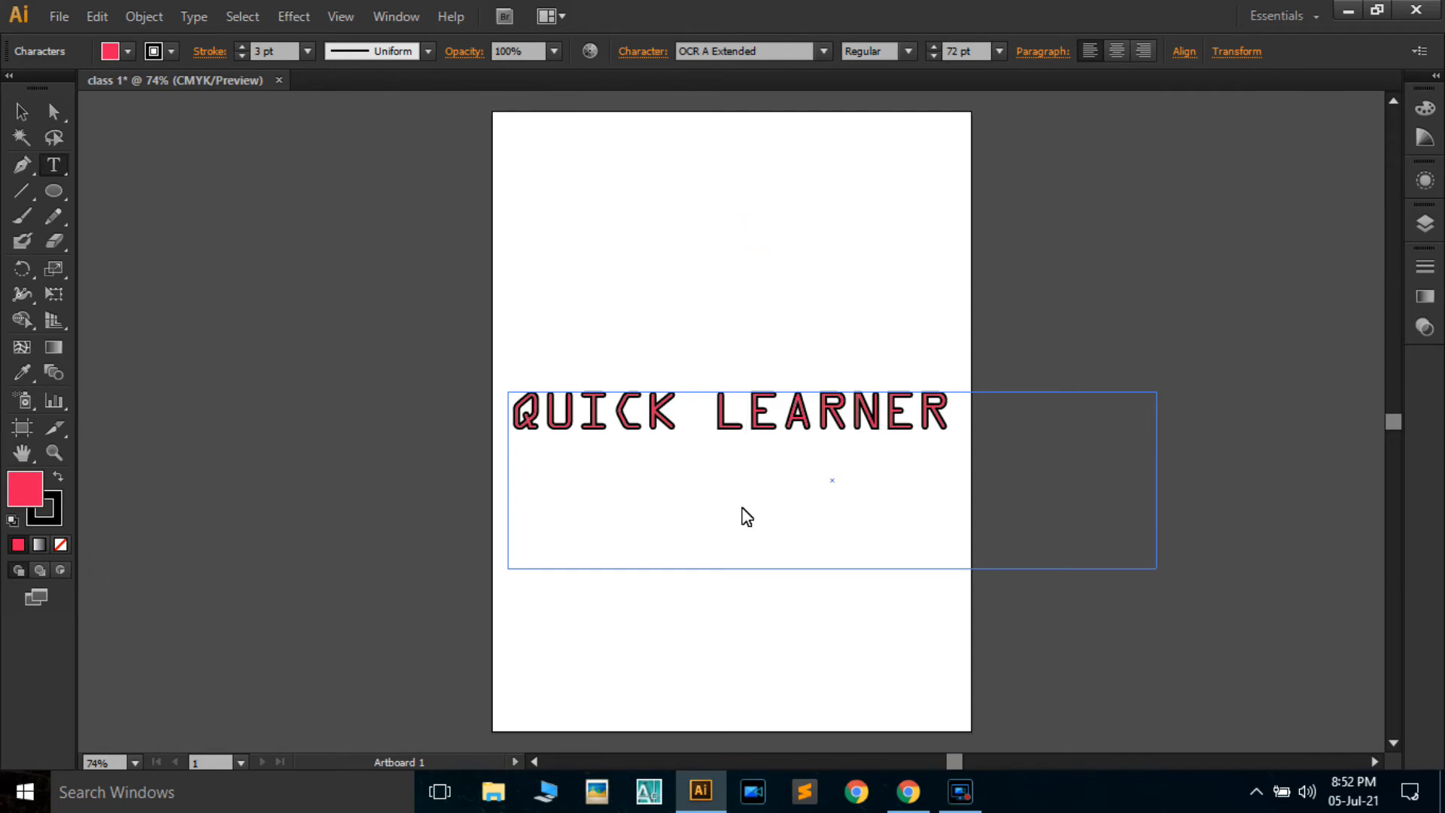
- Set the stroke colour of the "QUICK LEARNER" text to the pinkish red F21152 and deselect the text
{"action": "left_click_drag", "start_coordinate": [957, 420], "coordinate": [322, 450]}
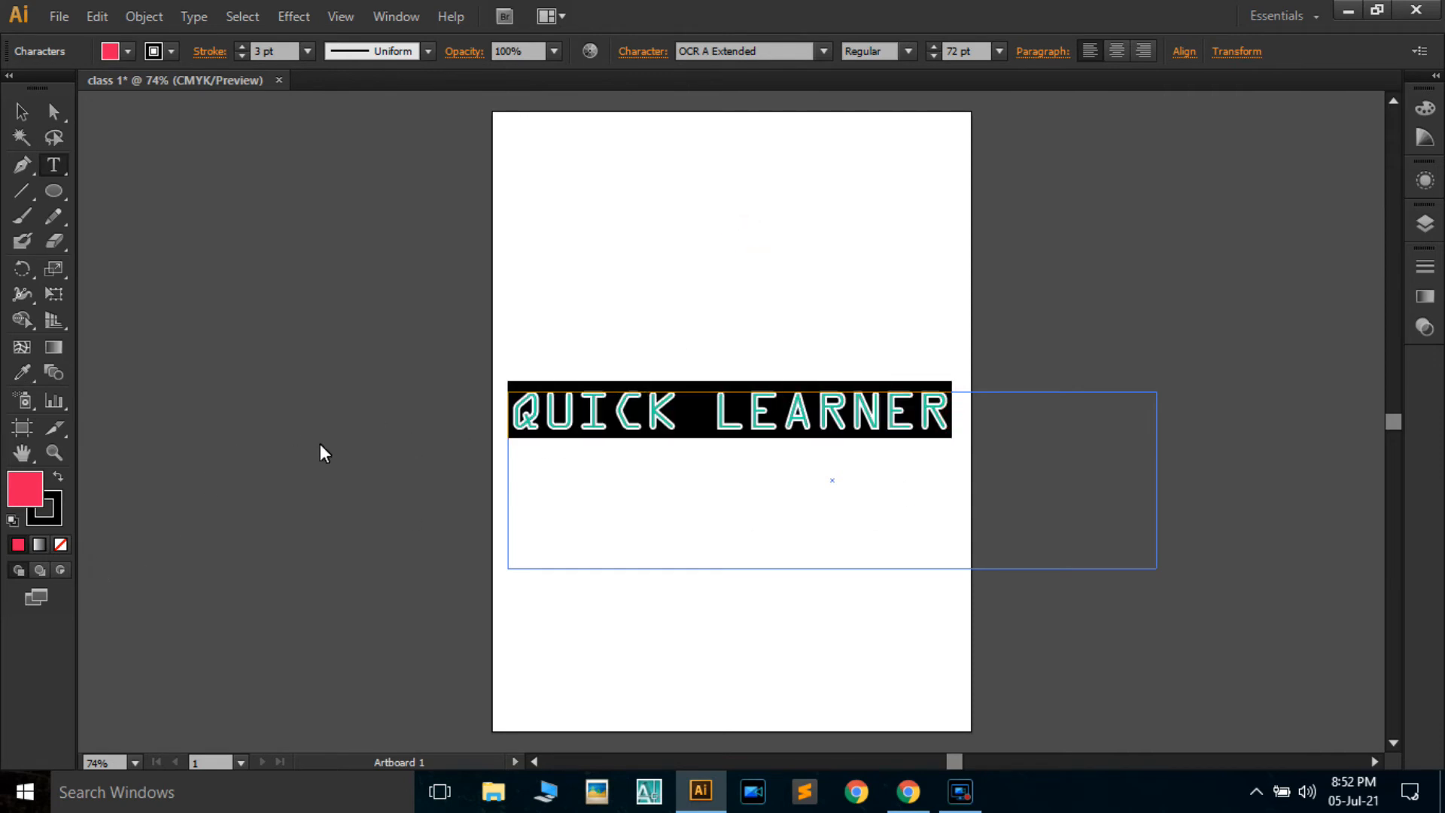
{"action": "double_click", "coordinate": [56, 516]}
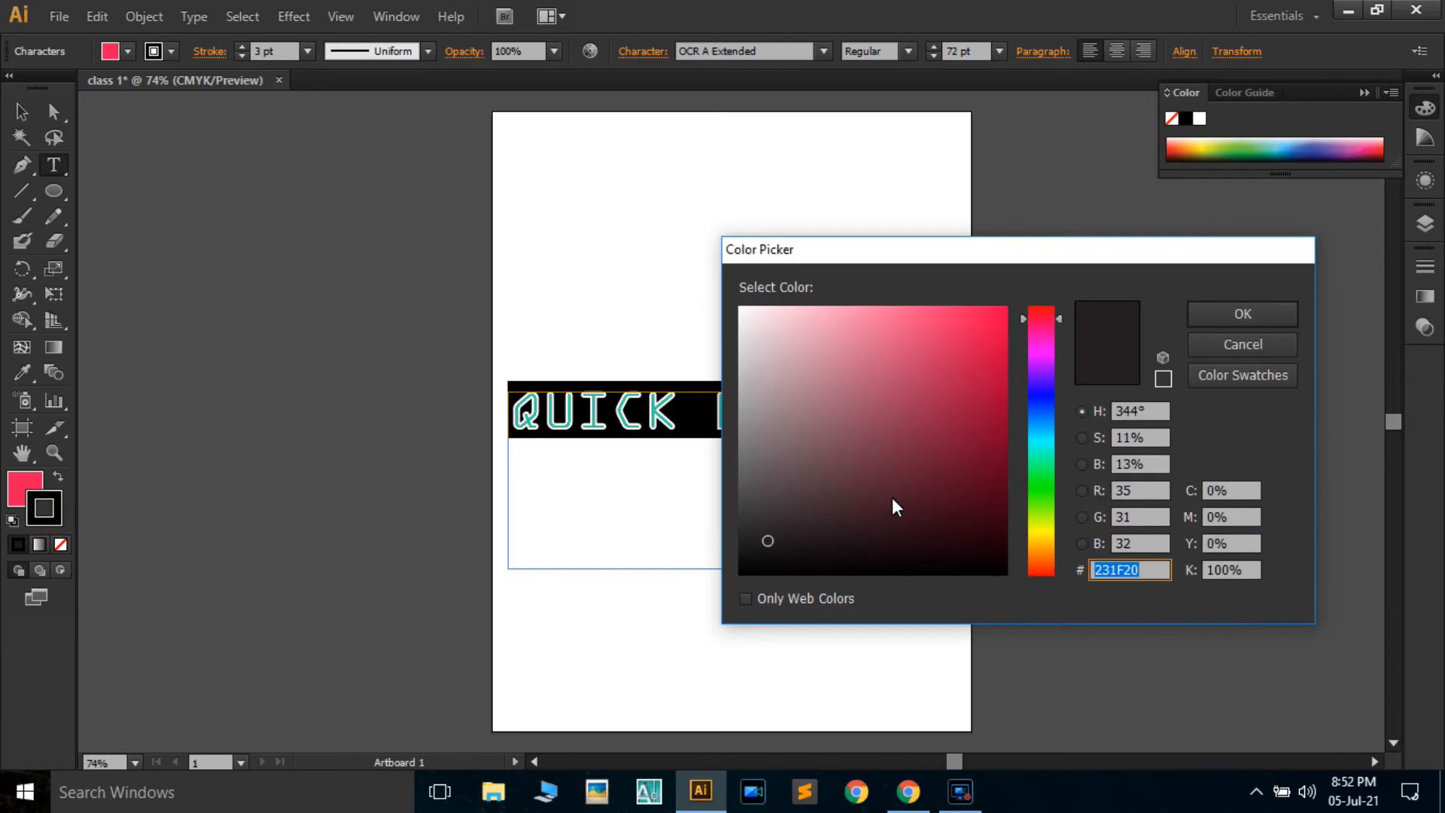
{"action": "left_click", "coordinate": [990, 320]}
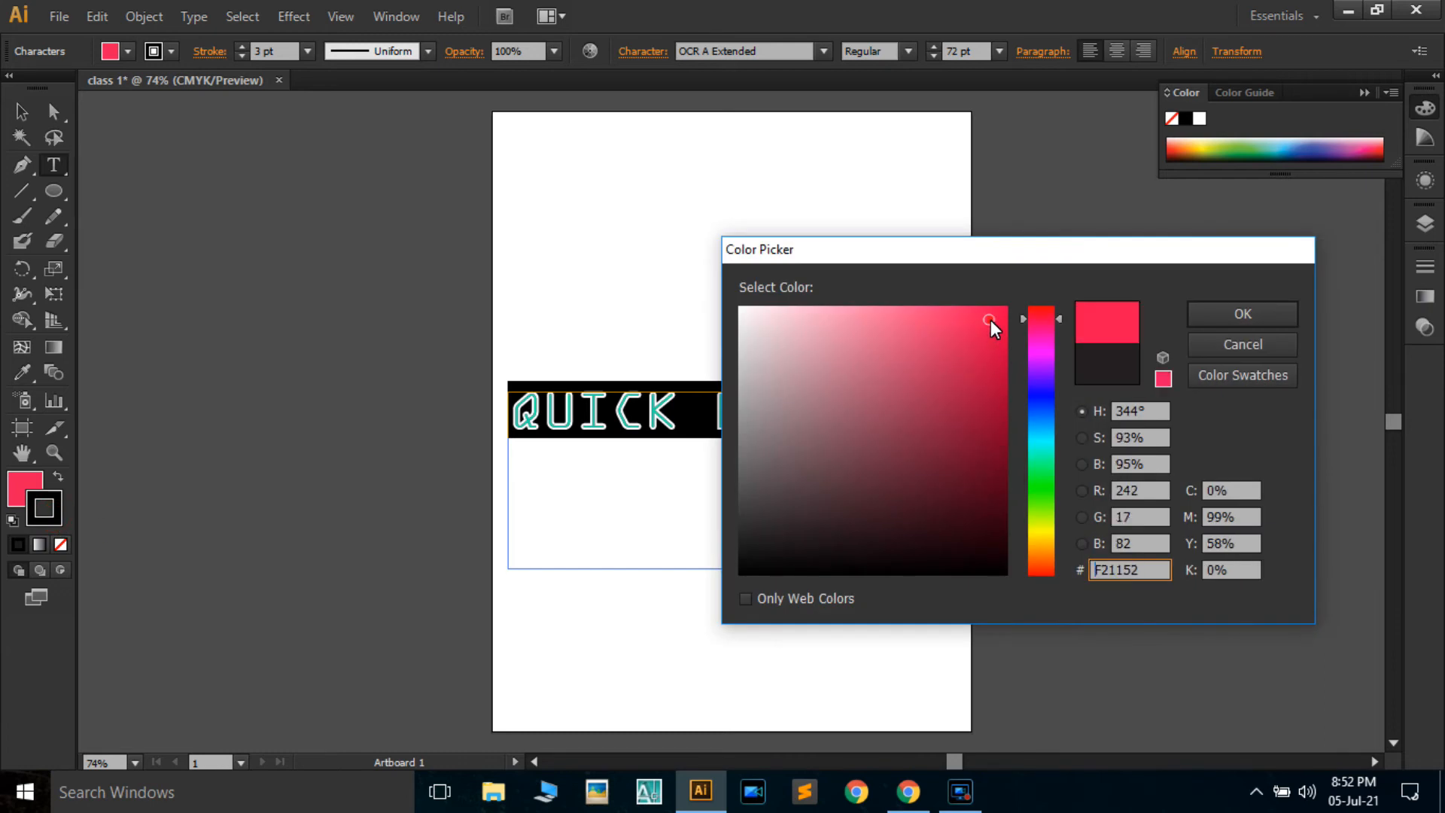
{"action": "left_click", "coordinate": [1217, 306]}
{"action": "left_click", "coordinate": [21, 111]}
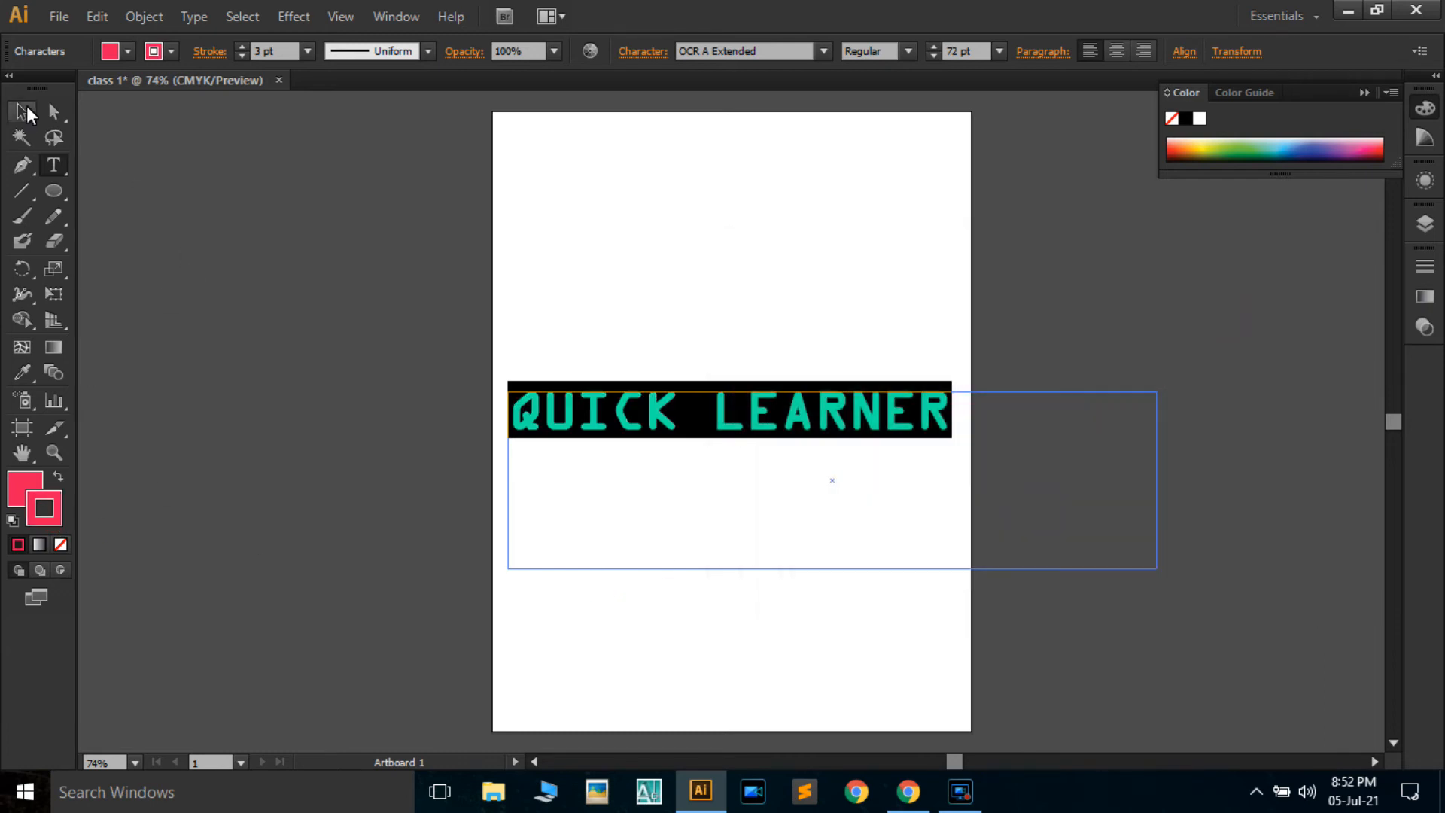
{"action": "left_click", "coordinate": [474, 300]}
{"action": "left_click", "coordinate": [736, 303]}
{"action": "left_click", "coordinate": [612, 593]}
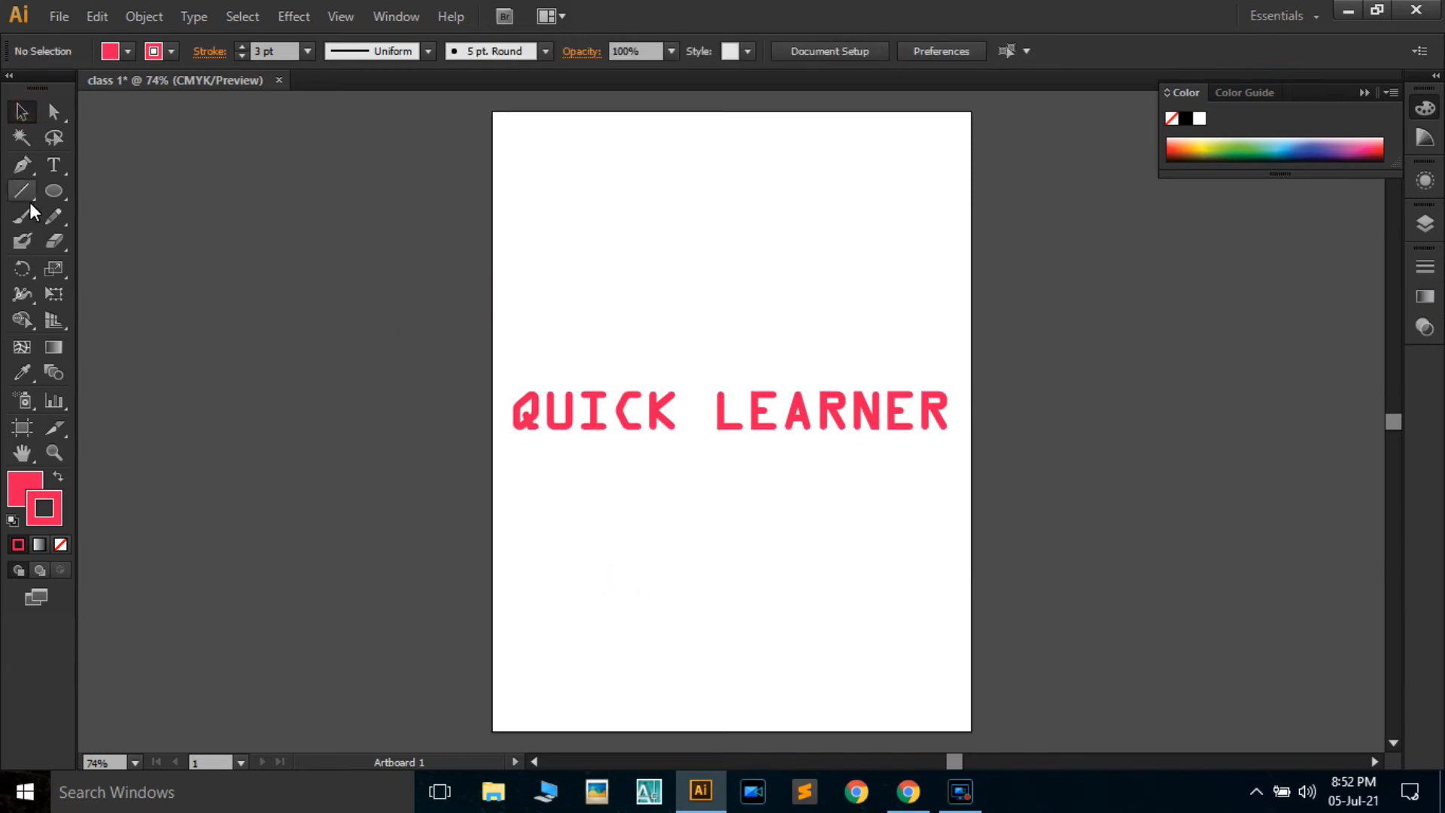
- Move the "QUICK LEARNER" text up the page with the Direct Selection tool, and undo the last move
{"action": "left_click", "coordinate": [49, 113]}
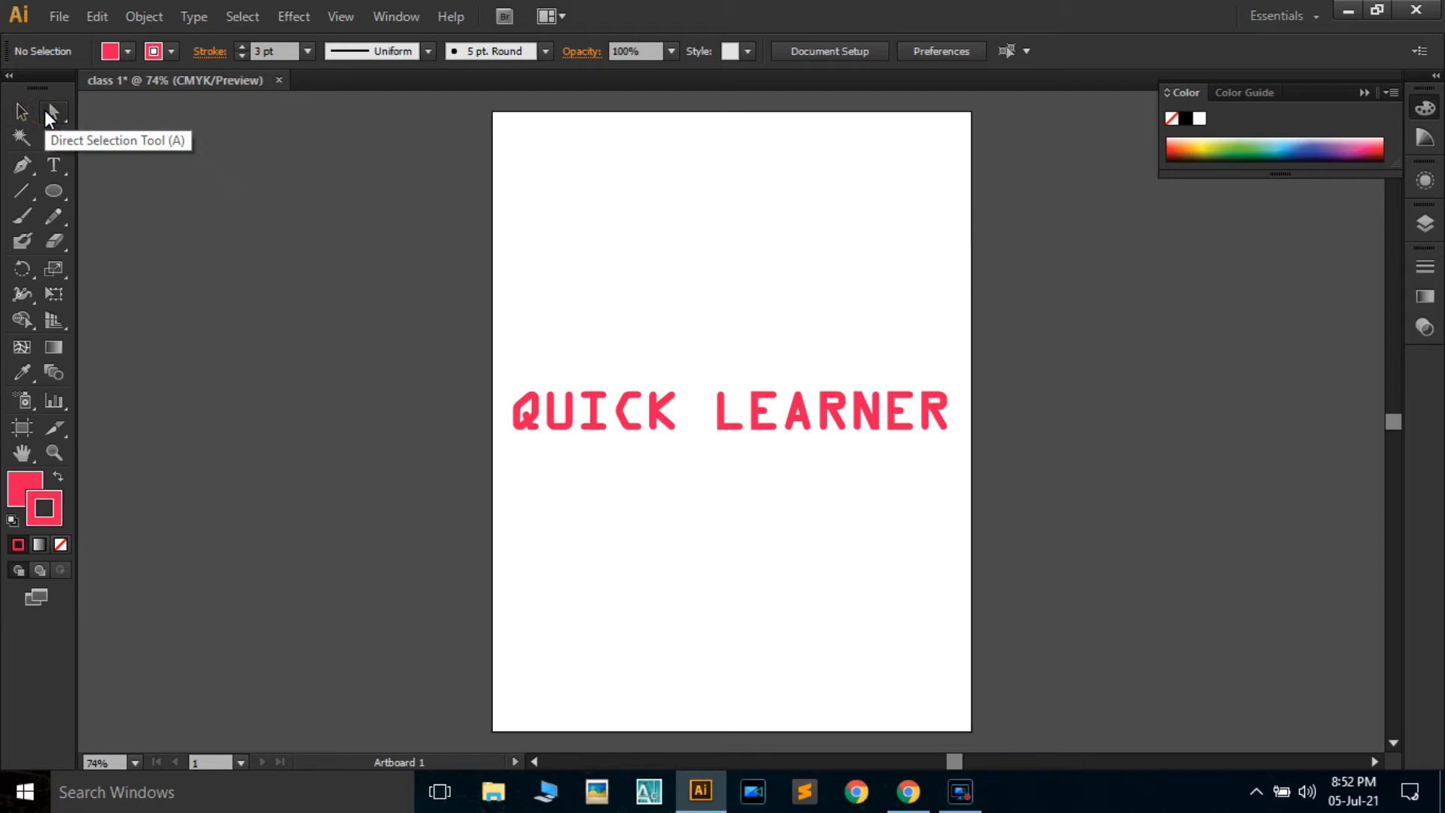
{"action": "left_click_drag", "start_coordinate": [779, 434], "coordinate": [759, 202]}
{"action": "left_click", "coordinate": [780, 511]}
{"action": "left_click", "coordinate": [740, 399]}
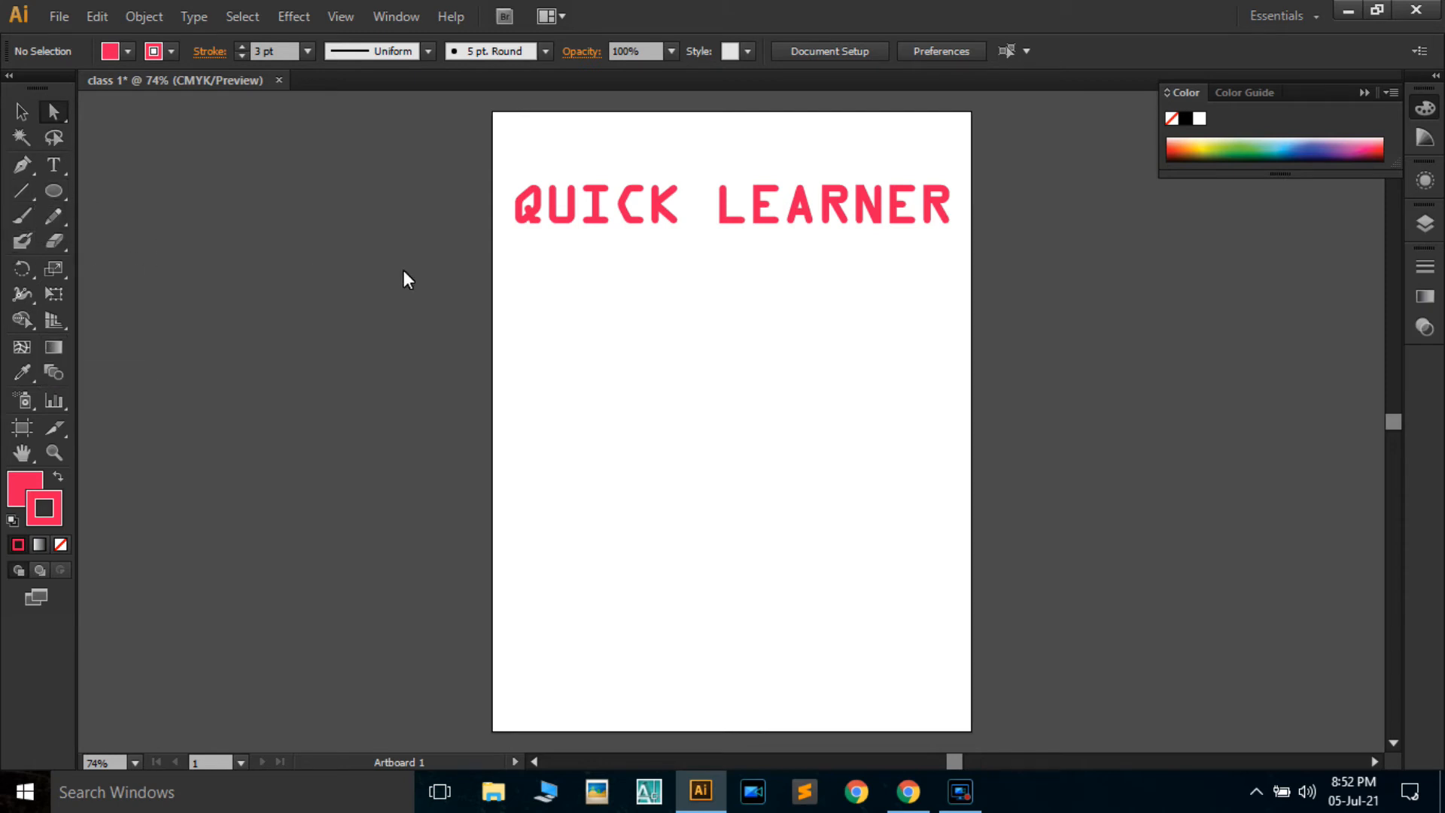
{"action": "key", "text": "ctrl+z"}
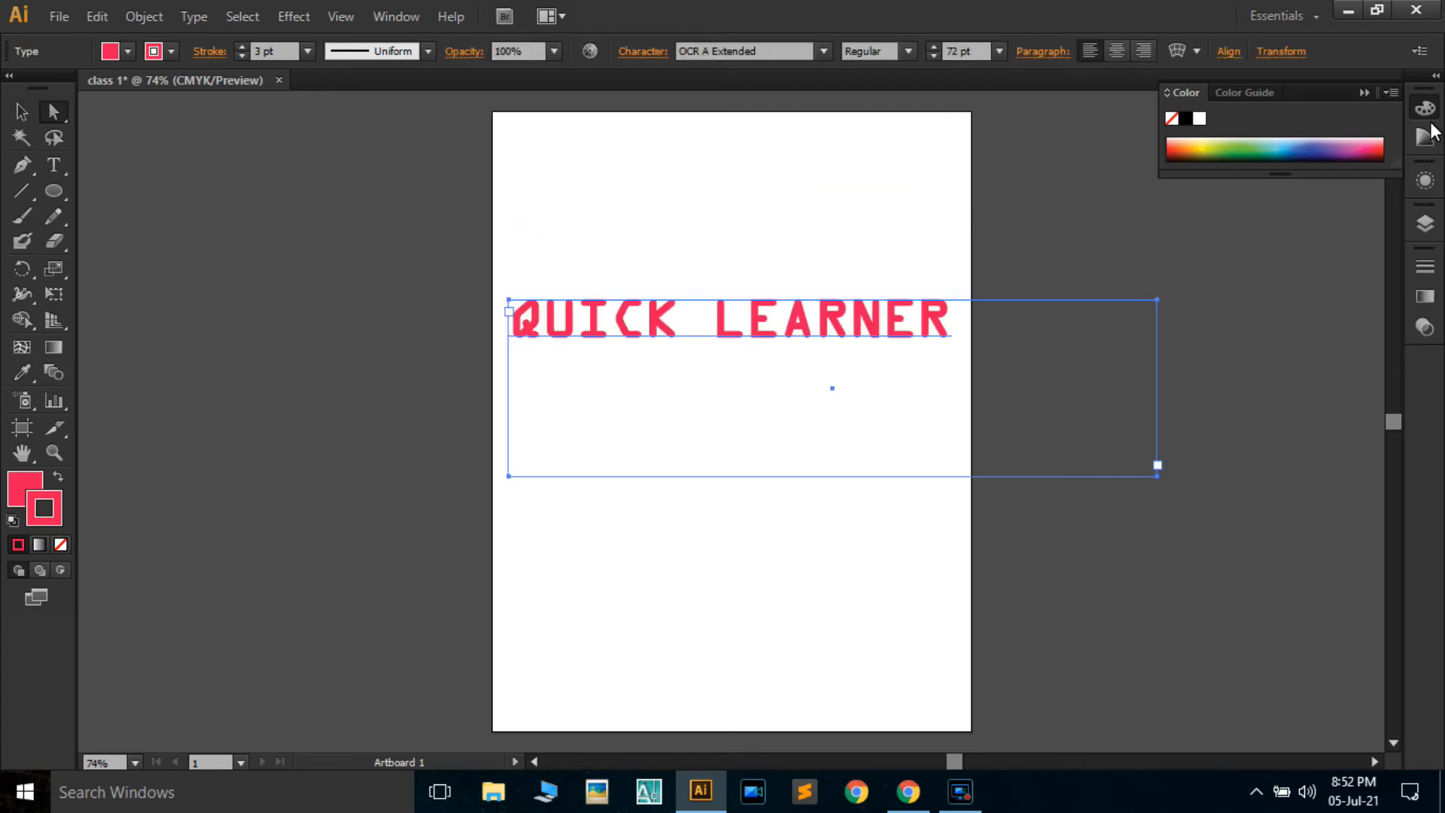
{"action": "left_click", "coordinate": [1424, 184]}
{"action": "left_click", "coordinate": [1425, 184]}
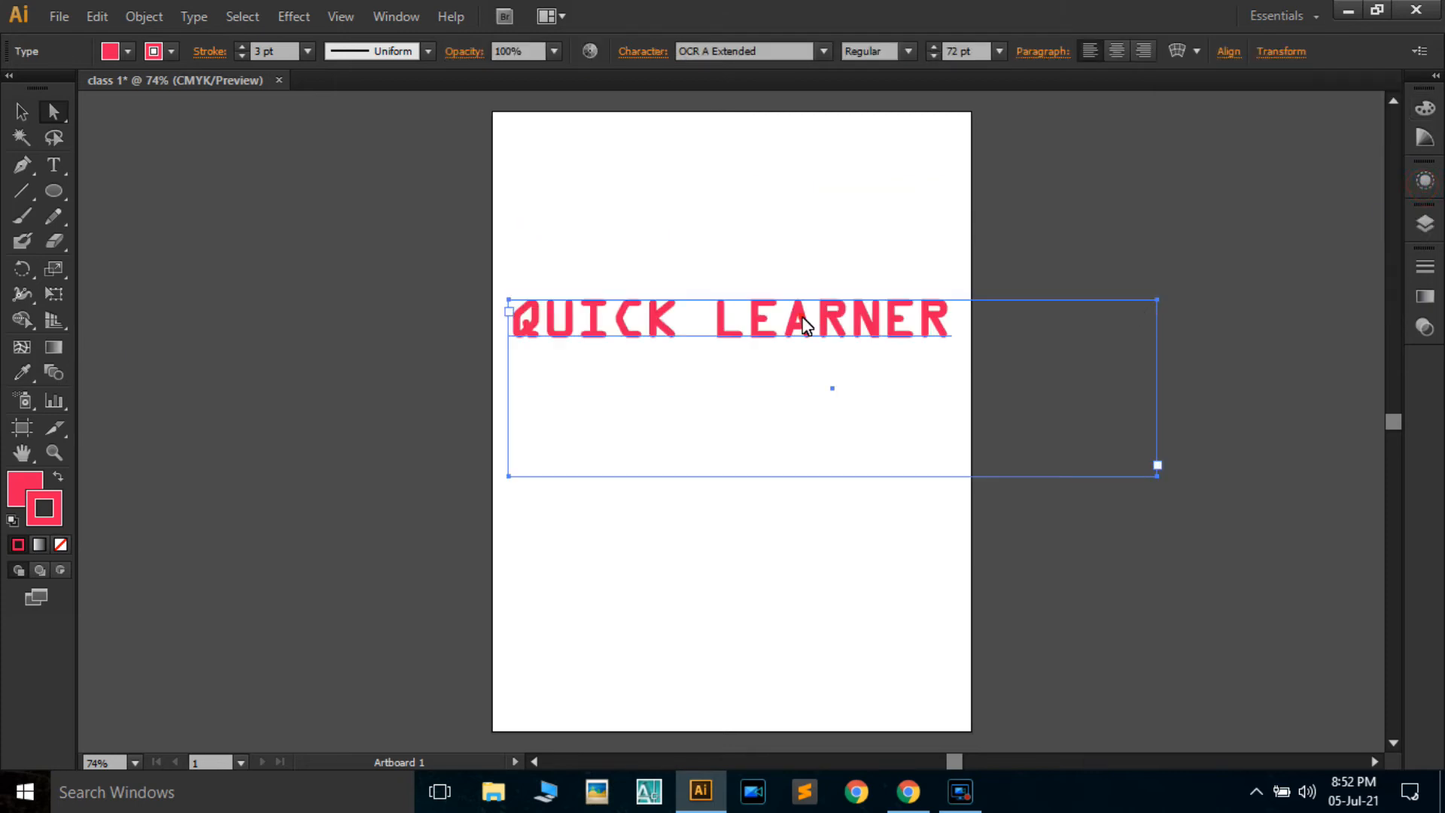
{"action": "left_click", "coordinate": [448, 370]}
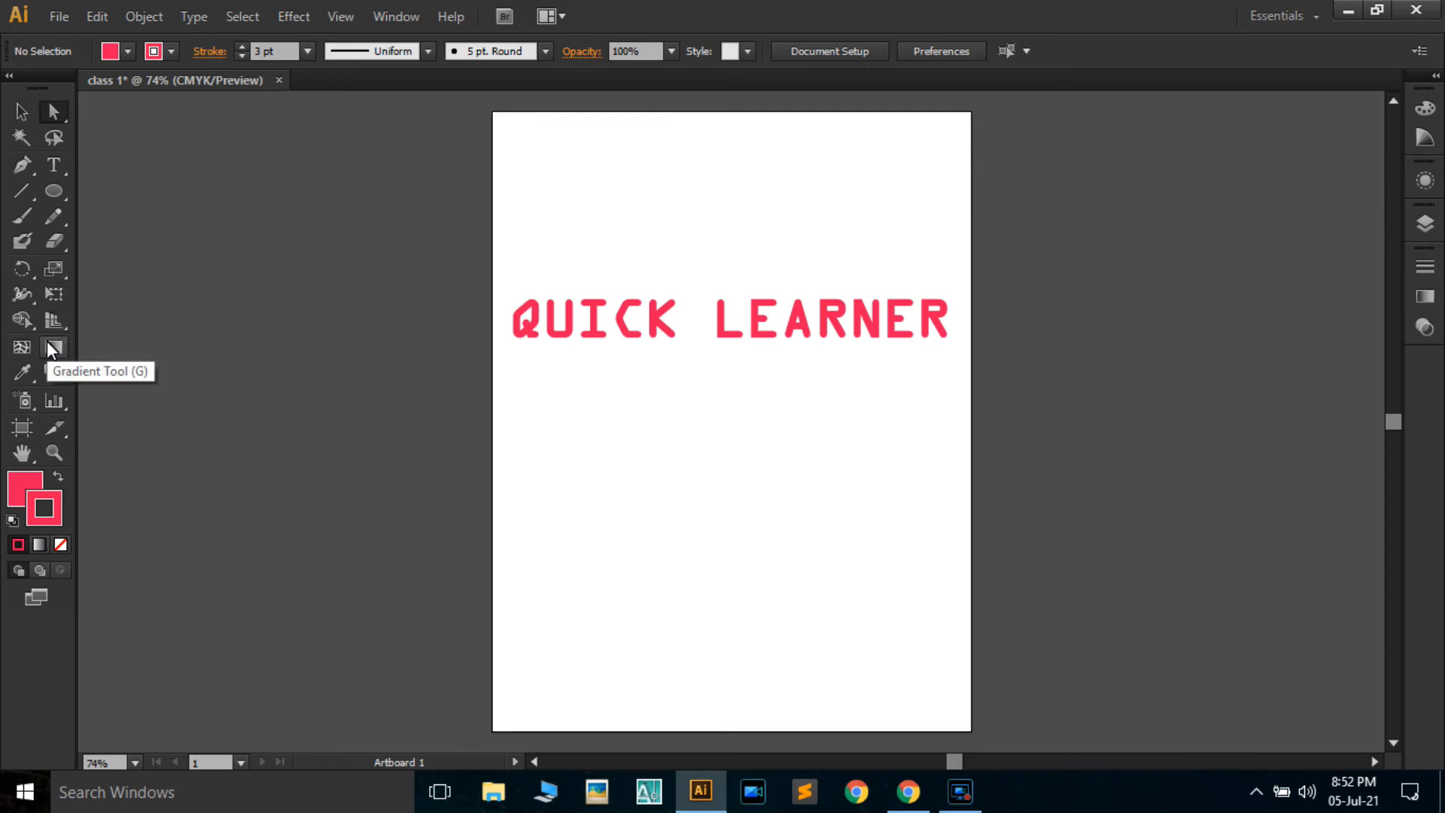
- Draw a rectangle over the "QUICK LEARNER" text, spanning almost the full page width
{"action": "left_click", "coordinate": [54, 190]}
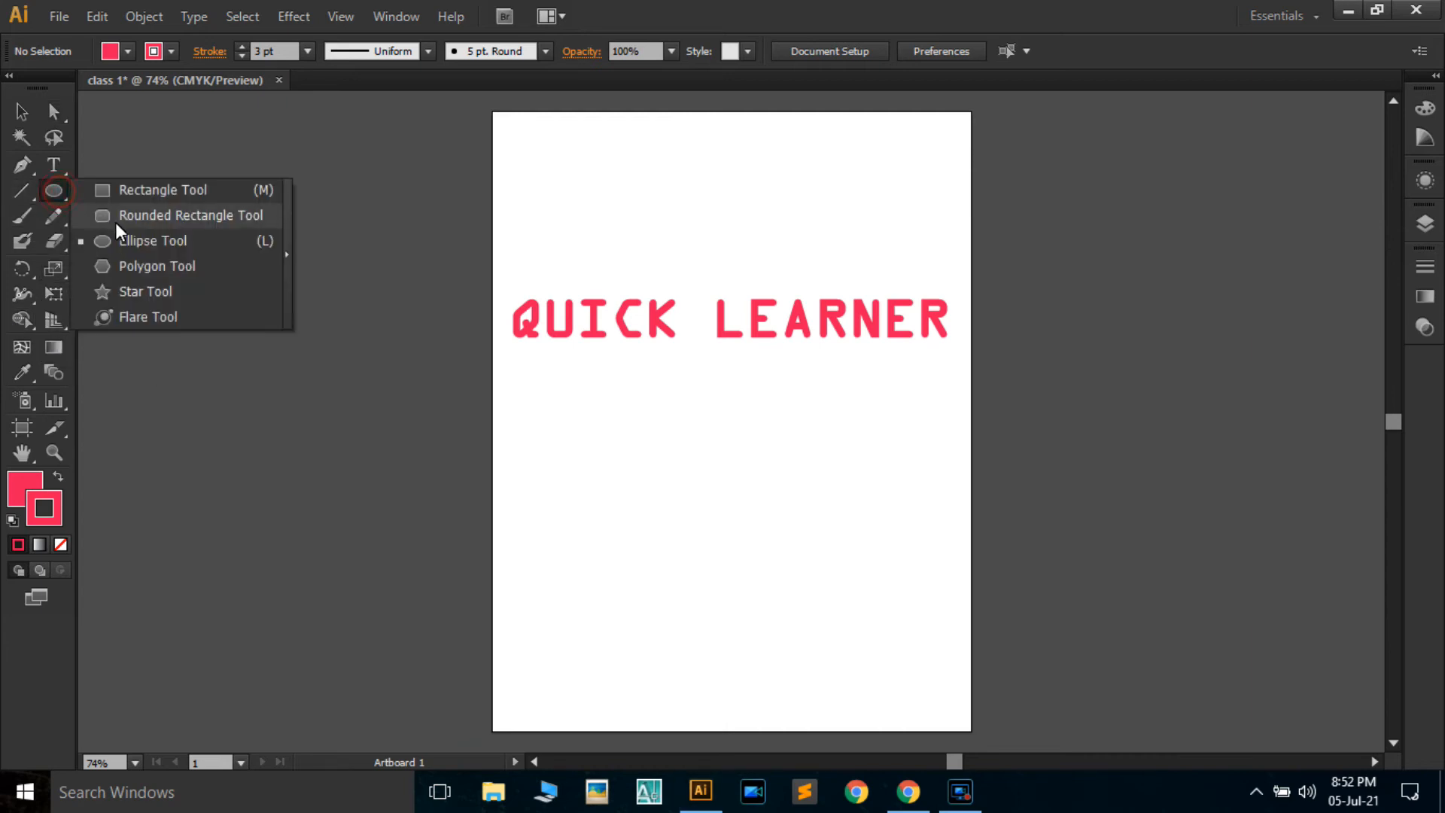
{"action": "left_click", "coordinate": [160, 201]}
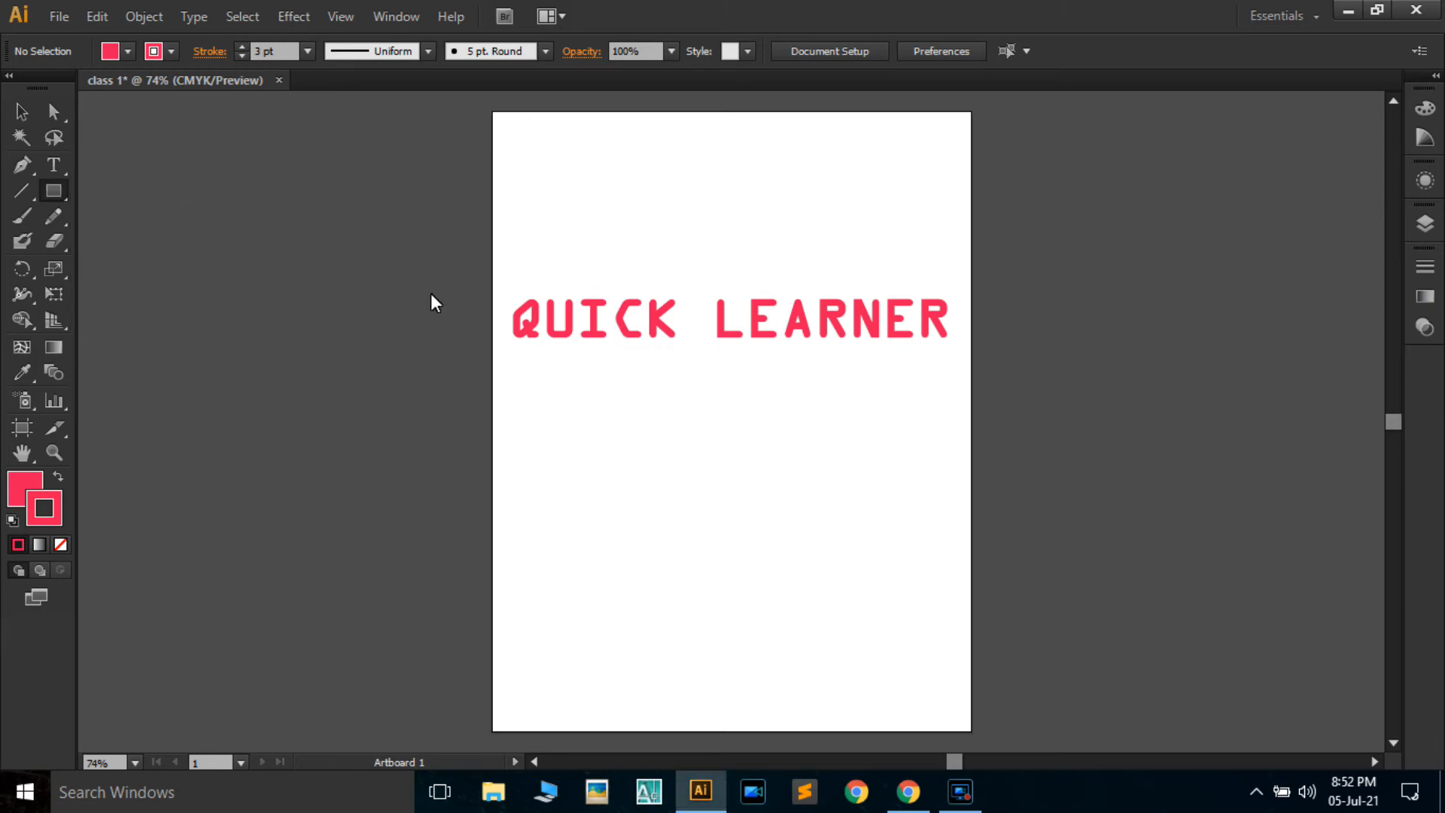
{"action": "left_click_drag", "start_coordinate": [497, 259], "coordinate": [964, 397]}
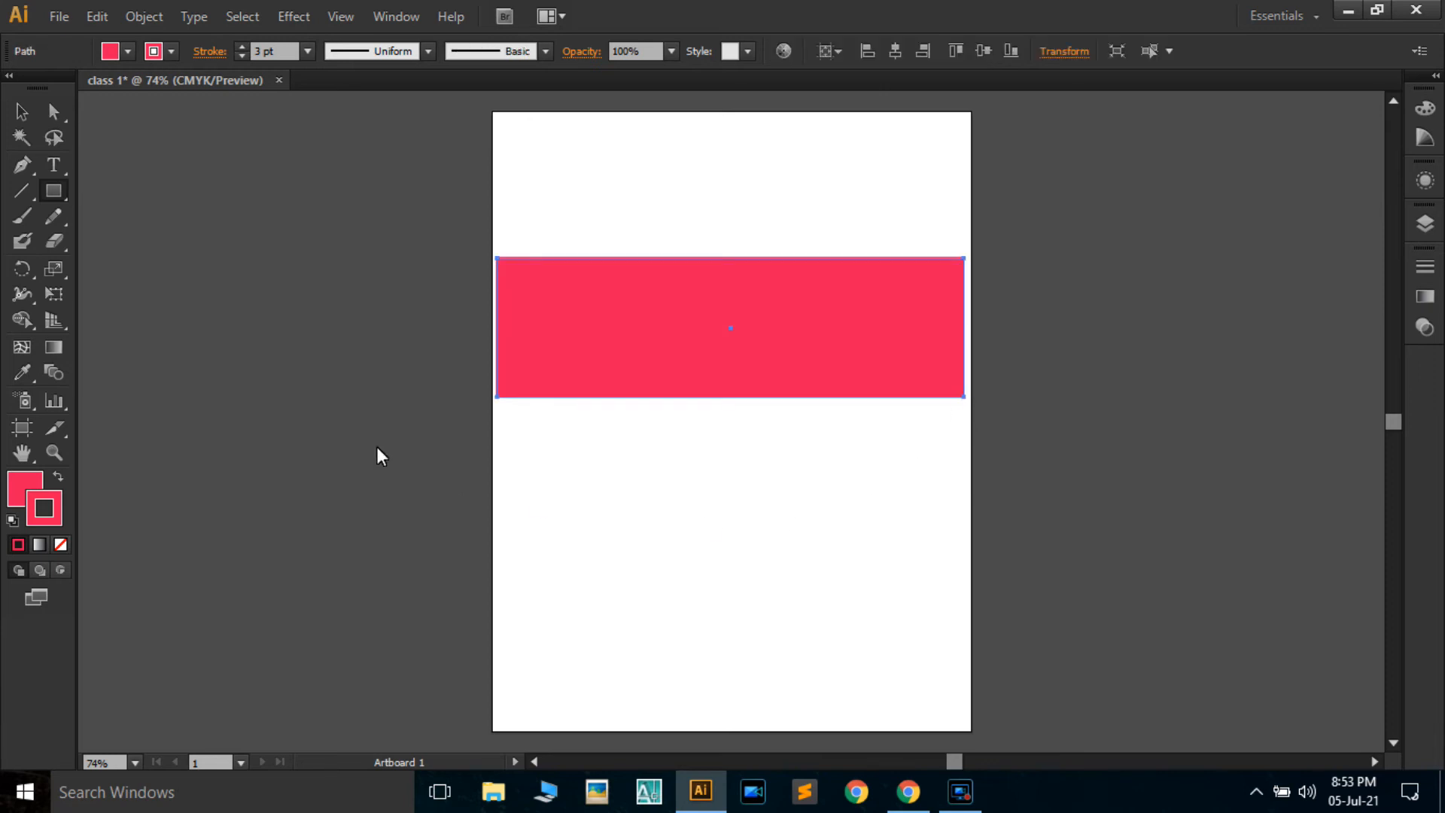
- Fill the rectangle with yellow and remove its stroke
{"action": "left_click", "coordinate": [127, 50]}
{"action": "left_click", "coordinate": [88, 89]}
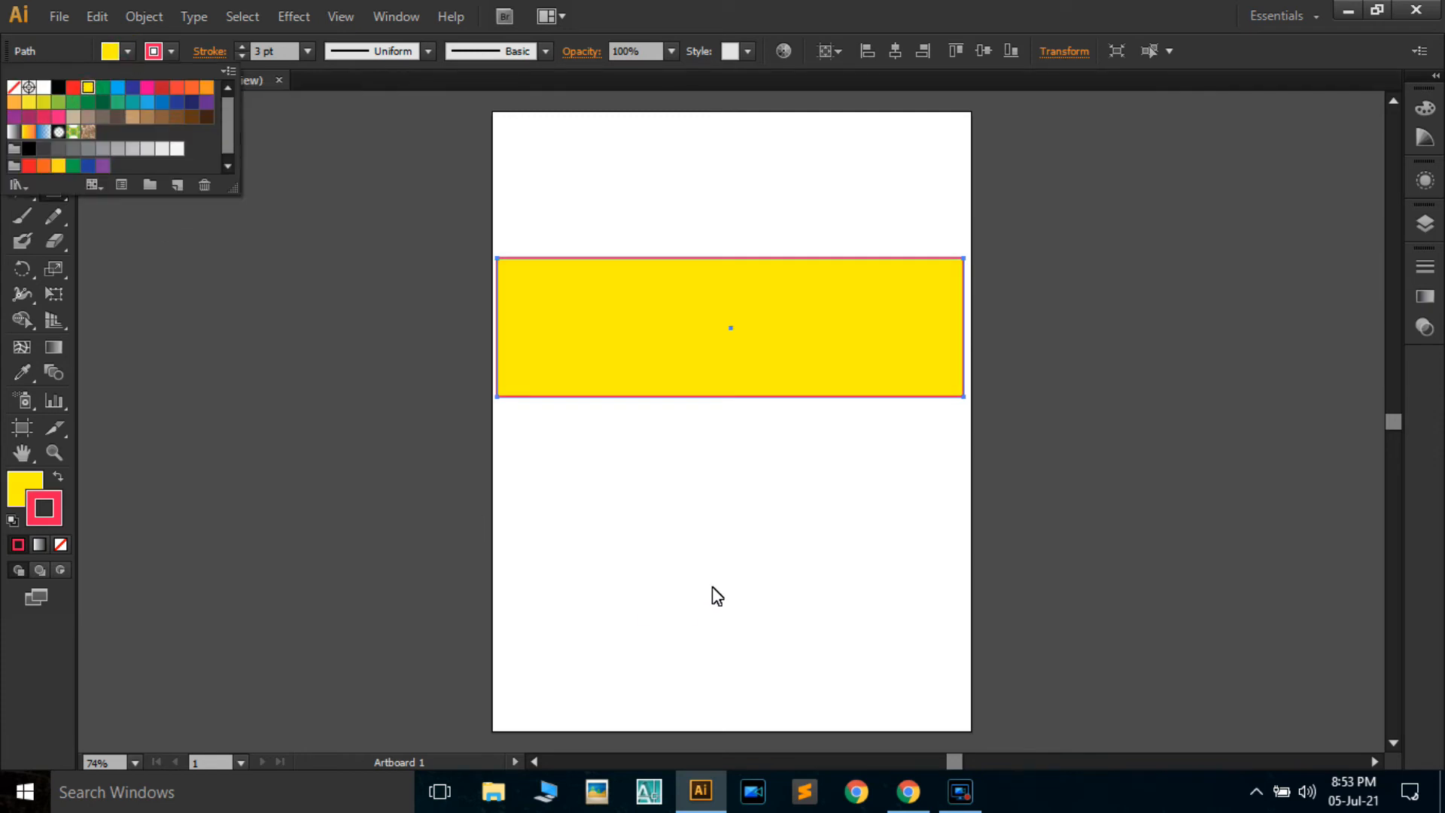
{"action": "left_click", "coordinate": [143, 487]}
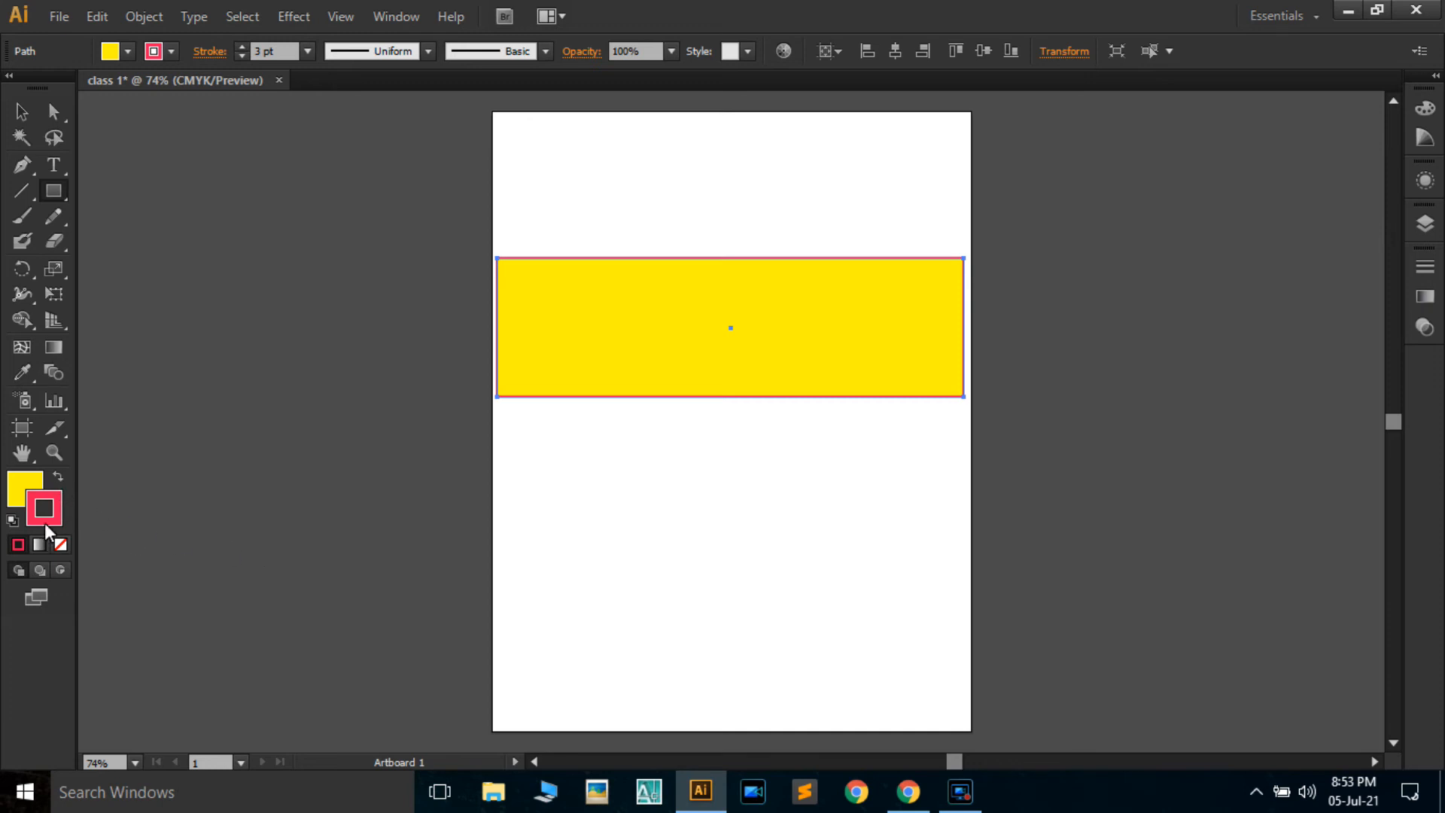
{"action": "left_click", "coordinate": [56, 545]}
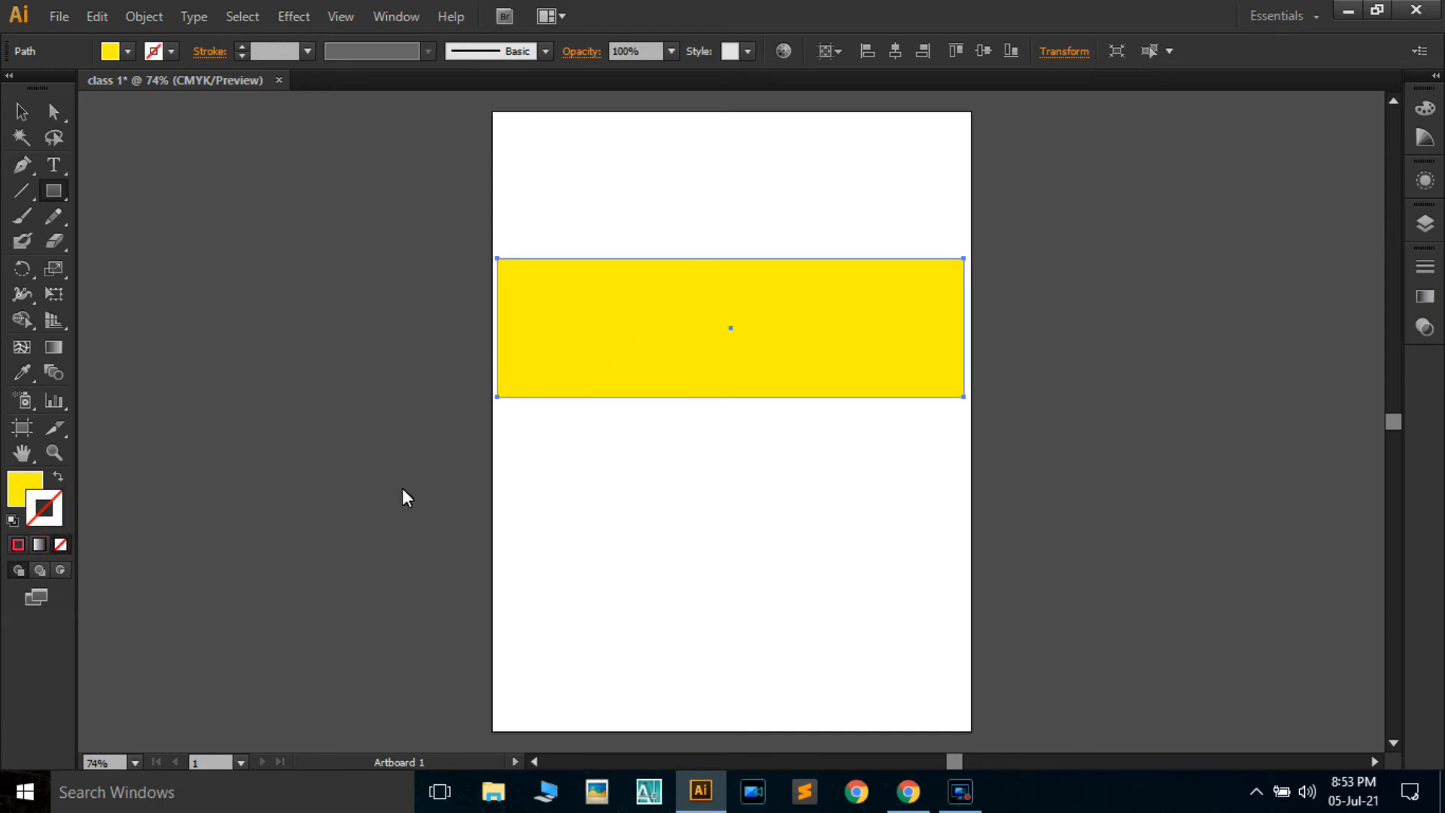
- Send the yellow rectangle to the back, behind the "QUICK LEARNER" text, and deselect it
{"action": "left_click", "coordinate": [22, 111]}
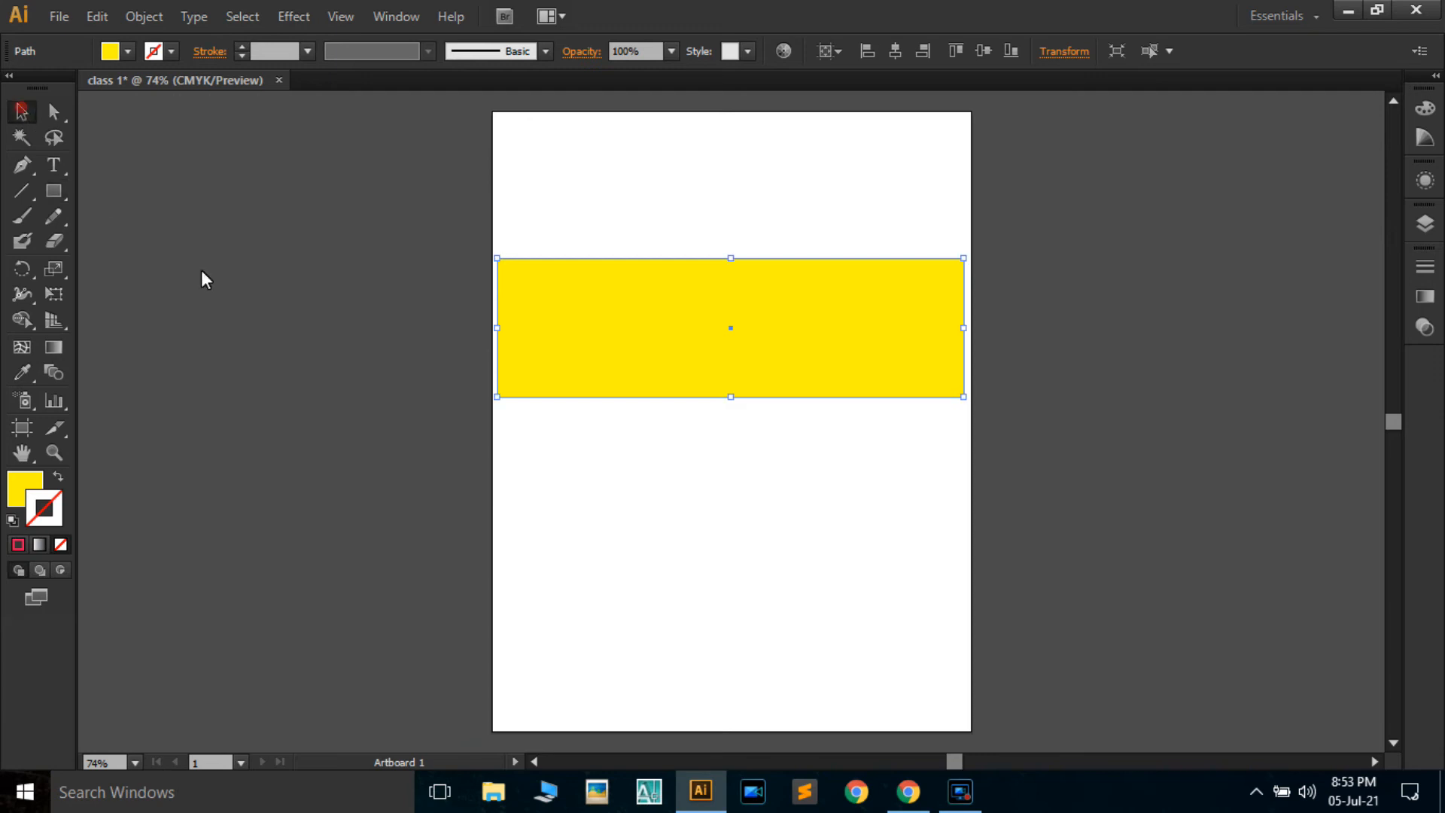
{"action": "right_click", "coordinate": [534, 310]}
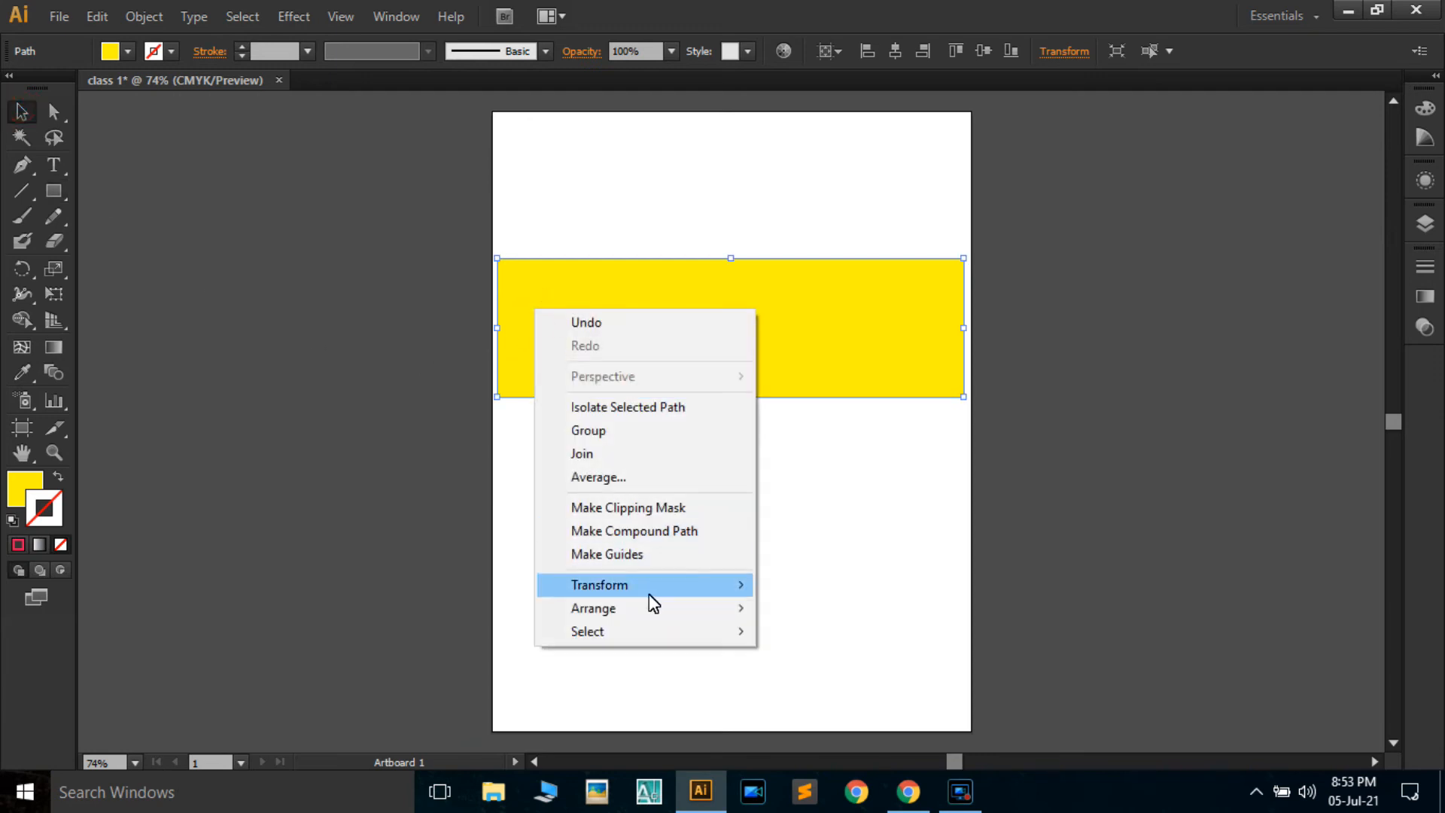
{"action": "mouse_move", "coordinate": [647, 608]}
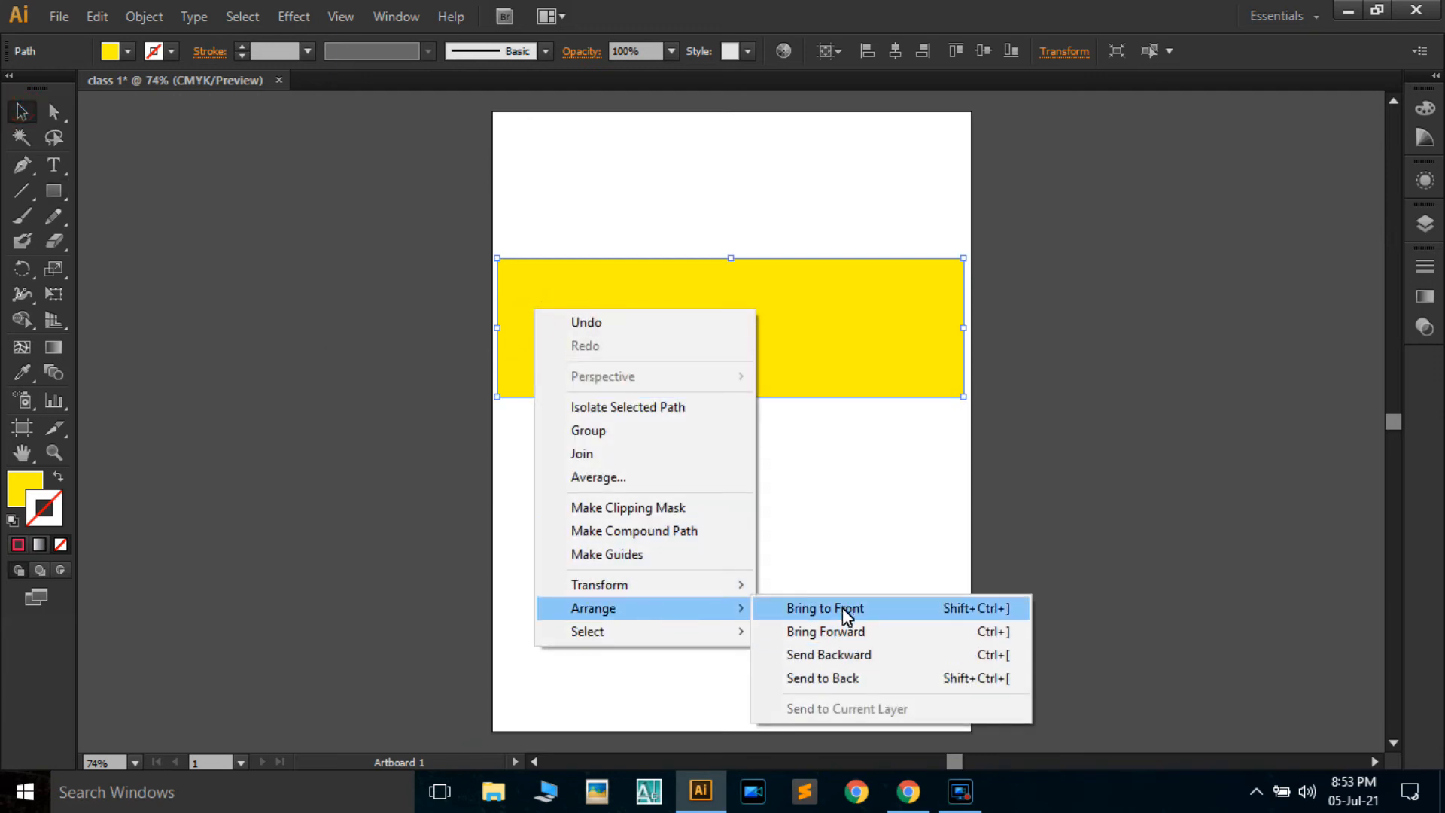
{"action": "left_click", "coordinate": [844, 675]}
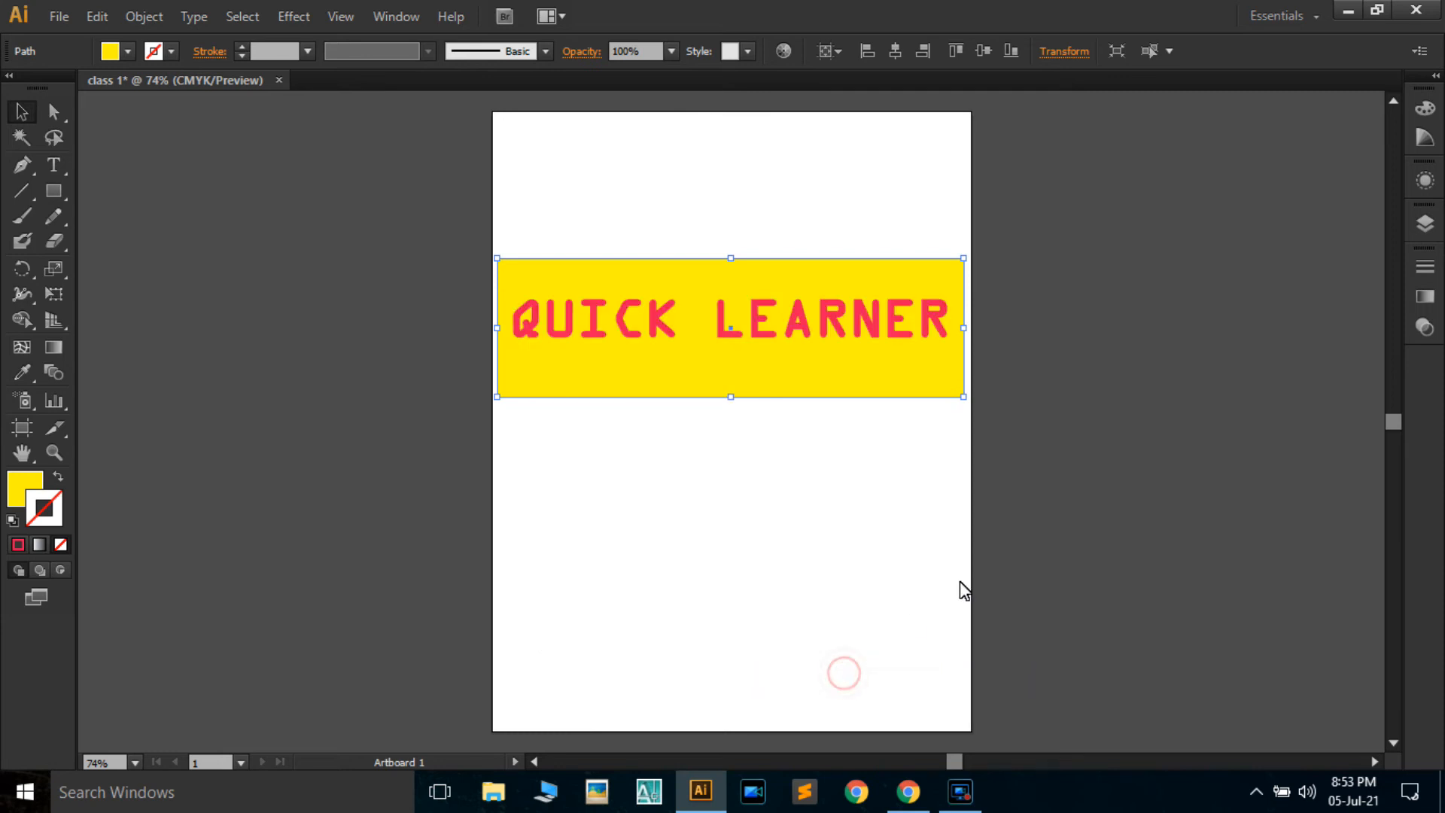
{"action": "left_click", "coordinate": [1058, 450]}
- Move the yellow rectangle and the "QUICK LEARNER" text separately to the upper part of the page, keeping the text on the rectangle
{"action": "left_click_drag", "start_coordinate": [770, 377], "coordinate": [774, 372]}
{"action": "left_click", "coordinate": [742, 542]}
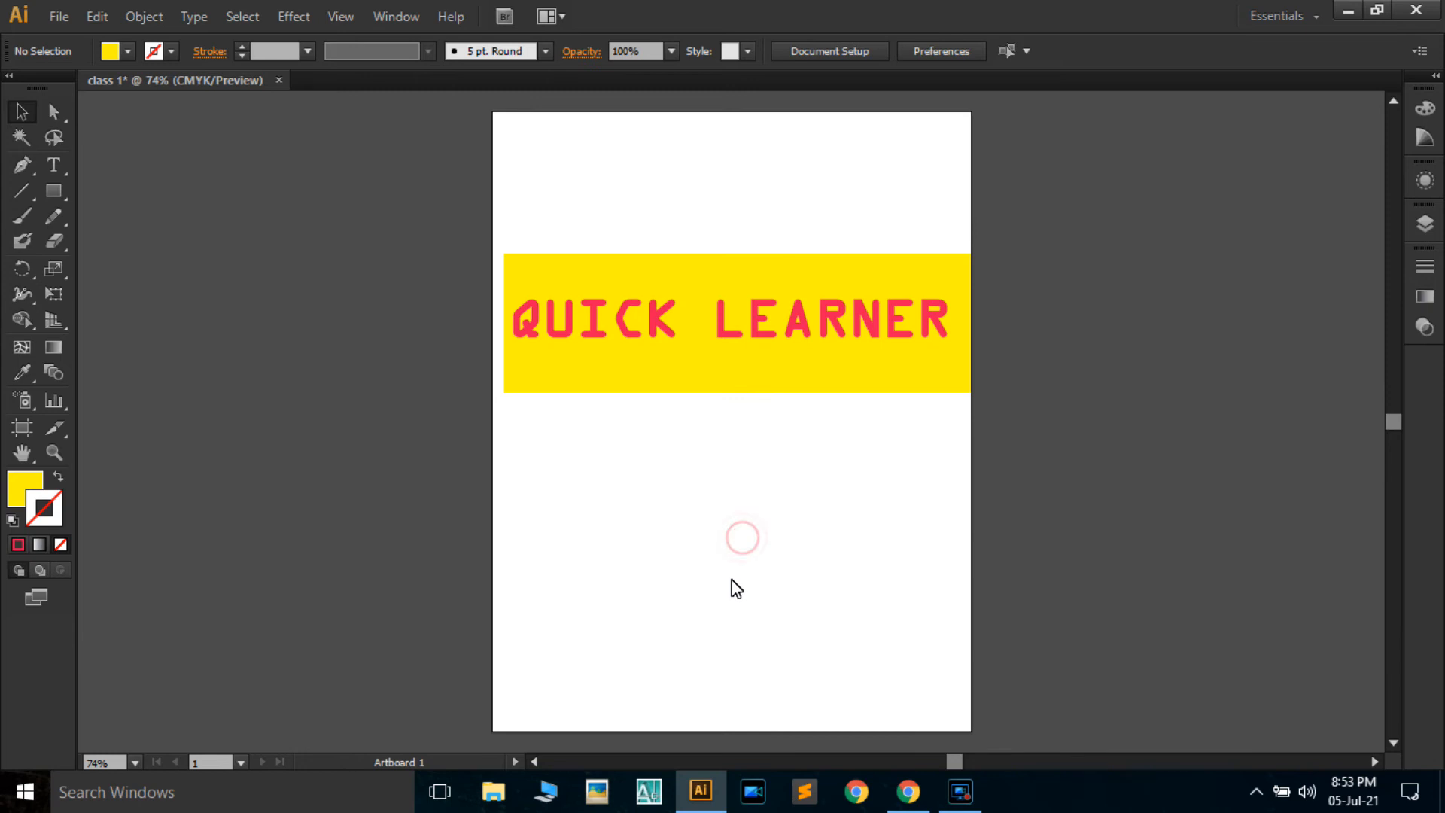
{"action": "left_click", "coordinate": [656, 517]}
{"action": "left_click_drag", "start_coordinate": [682, 279], "coordinate": [629, 283]}
{"action": "left_click_drag", "start_coordinate": [712, 326], "coordinate": [759, 224]}
{"action": "left_click", "coordinate": [690, 499]}
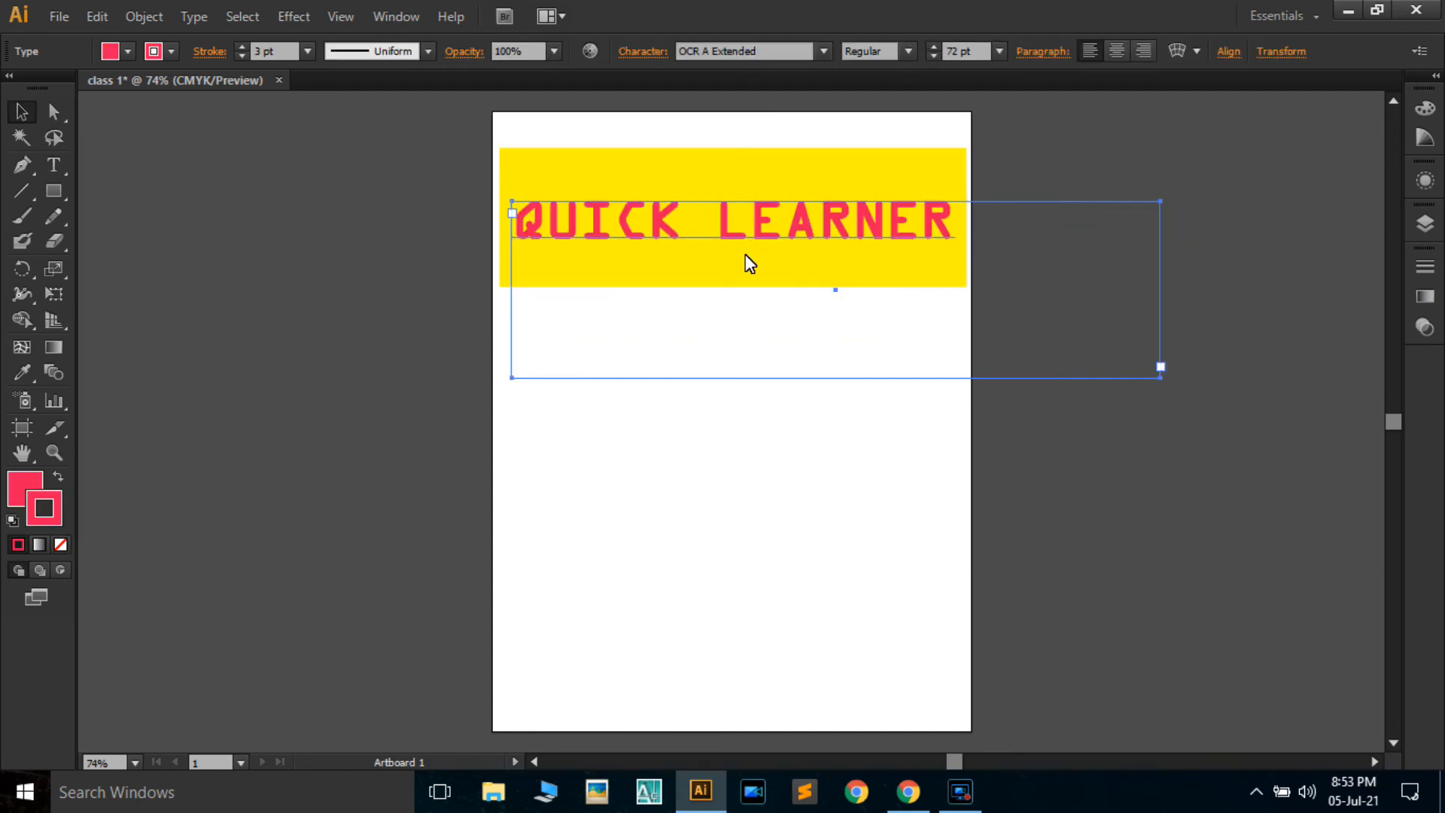
- Group the "QUICK LEARNER" text with the yellow rectangle and deselect the group
{"action": "key", "text": "ctrl+g"}
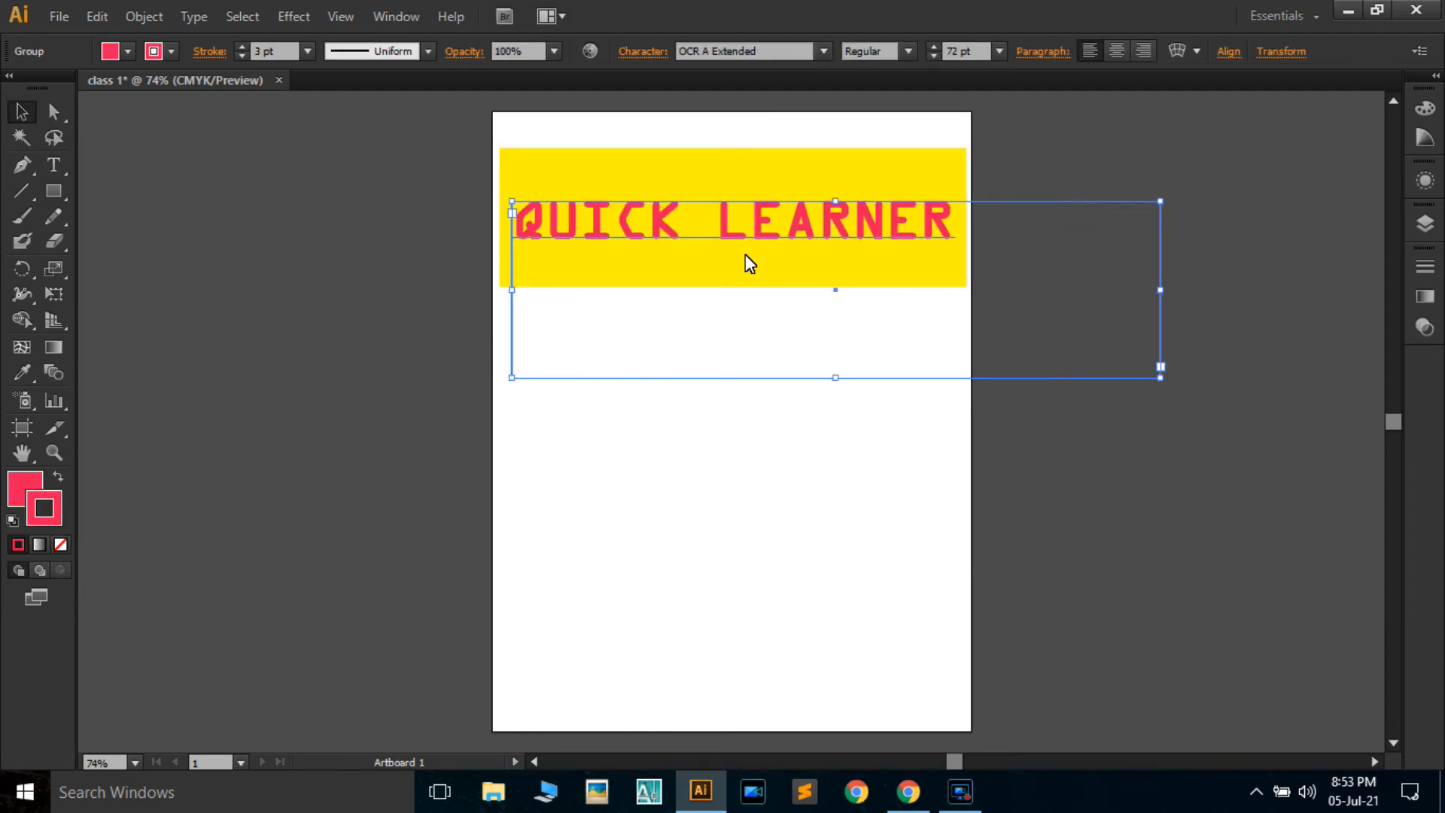
{"action": "left_click", "coordinate": [1001, 472]}
{"action": "left_click", "coordinate": [703, 210]}
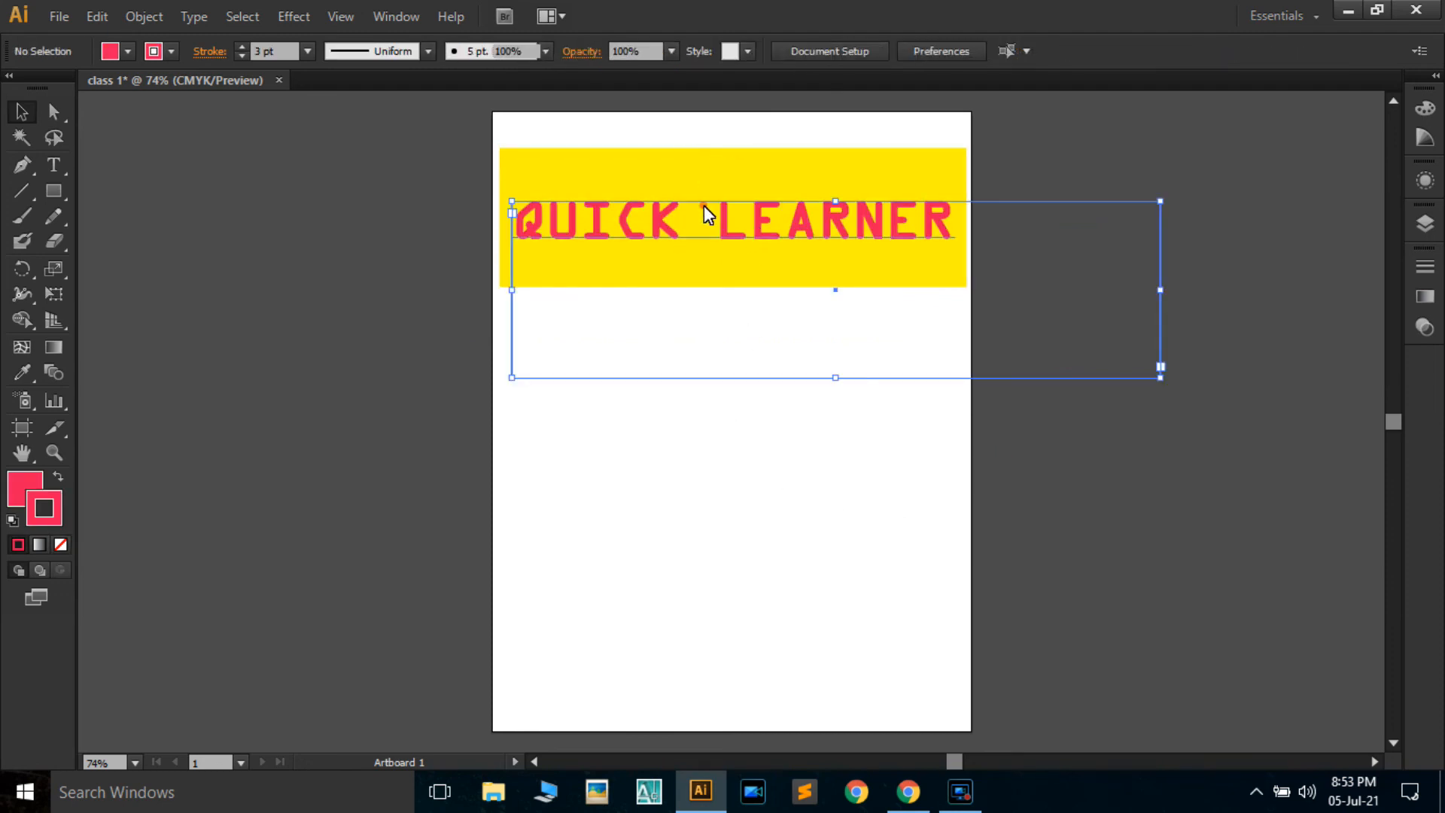
{"action": "left_click", "coordinate": [737, 174], "text": "shift"}
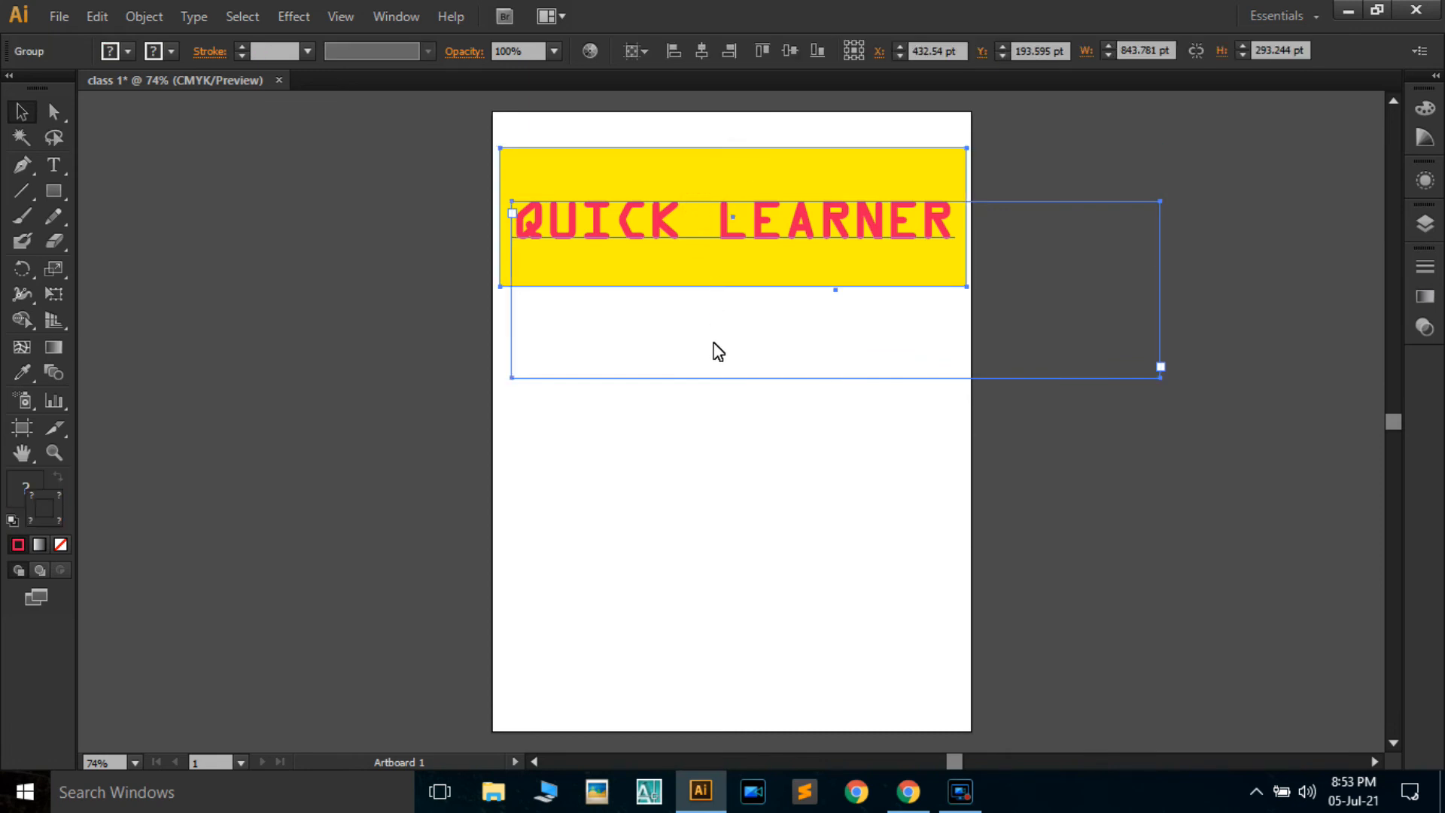
{"action": "left_click", "coordinate": [674, 467]}
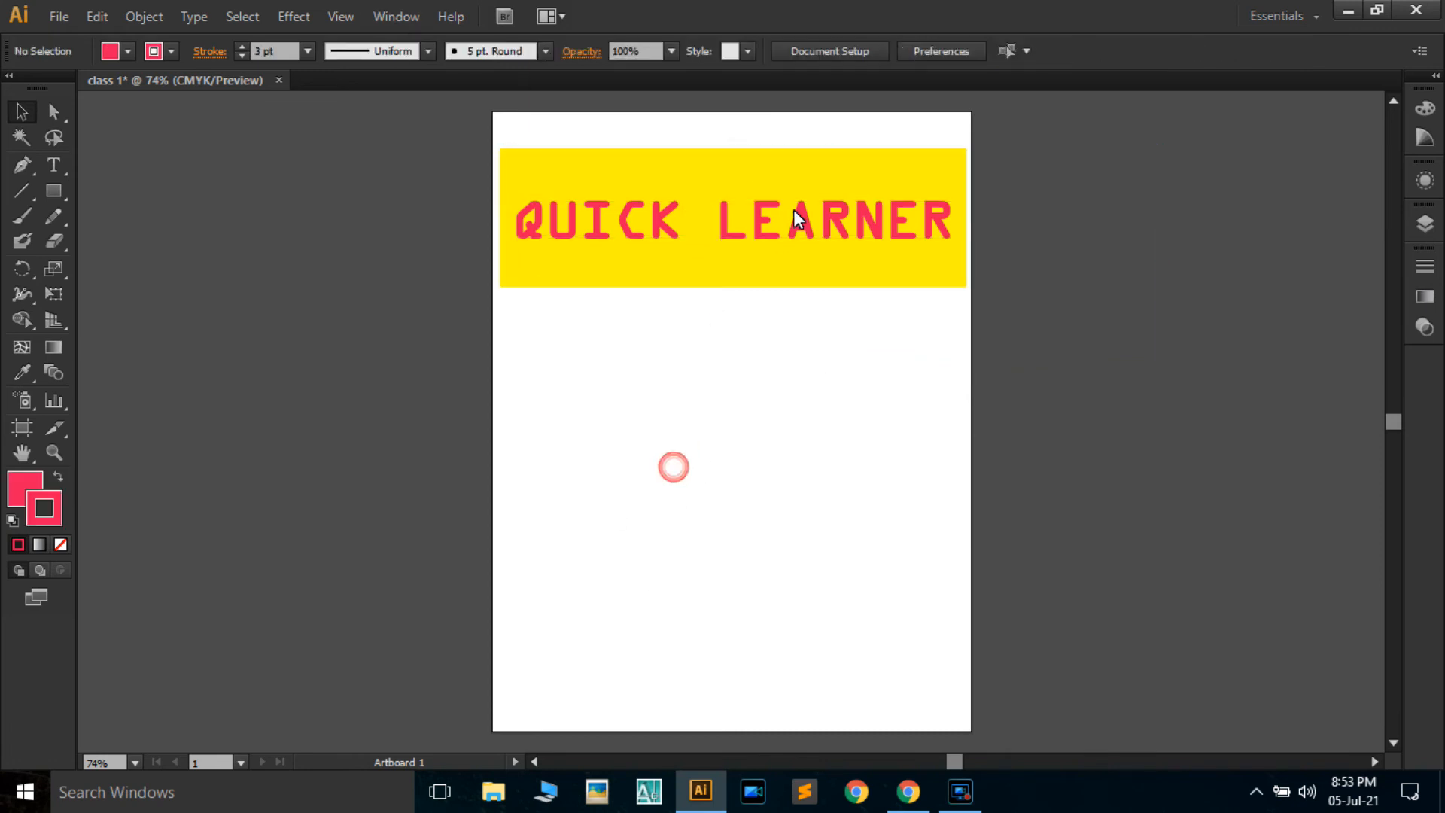
- Move the grouped text and rectangle slightly further up, near the upper edge of the page
{"action": "left_click_drag", "start_coordinate": [742, 284], "coordinate": [764, 219]}
{"action": "left_click", "coordinate": [708, 468]}
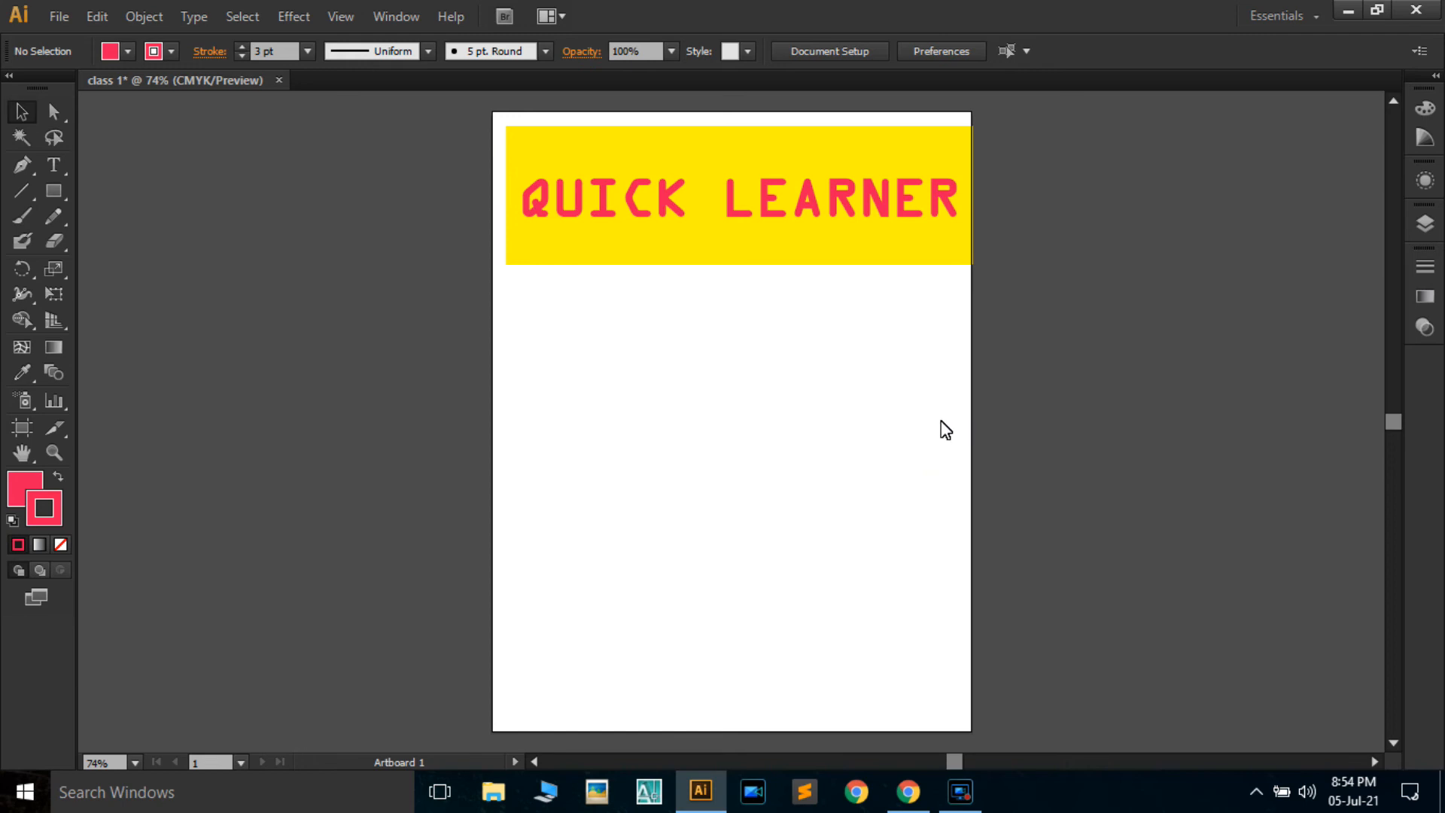
- Place two copies of the grouped banner below the original, and undo both copies
{"action": "left_click_drag", "start_coordinate": [763, 248], "coordinate": [775, 569]}
{"action": "left_click", "coordinate": [1302, 376]}
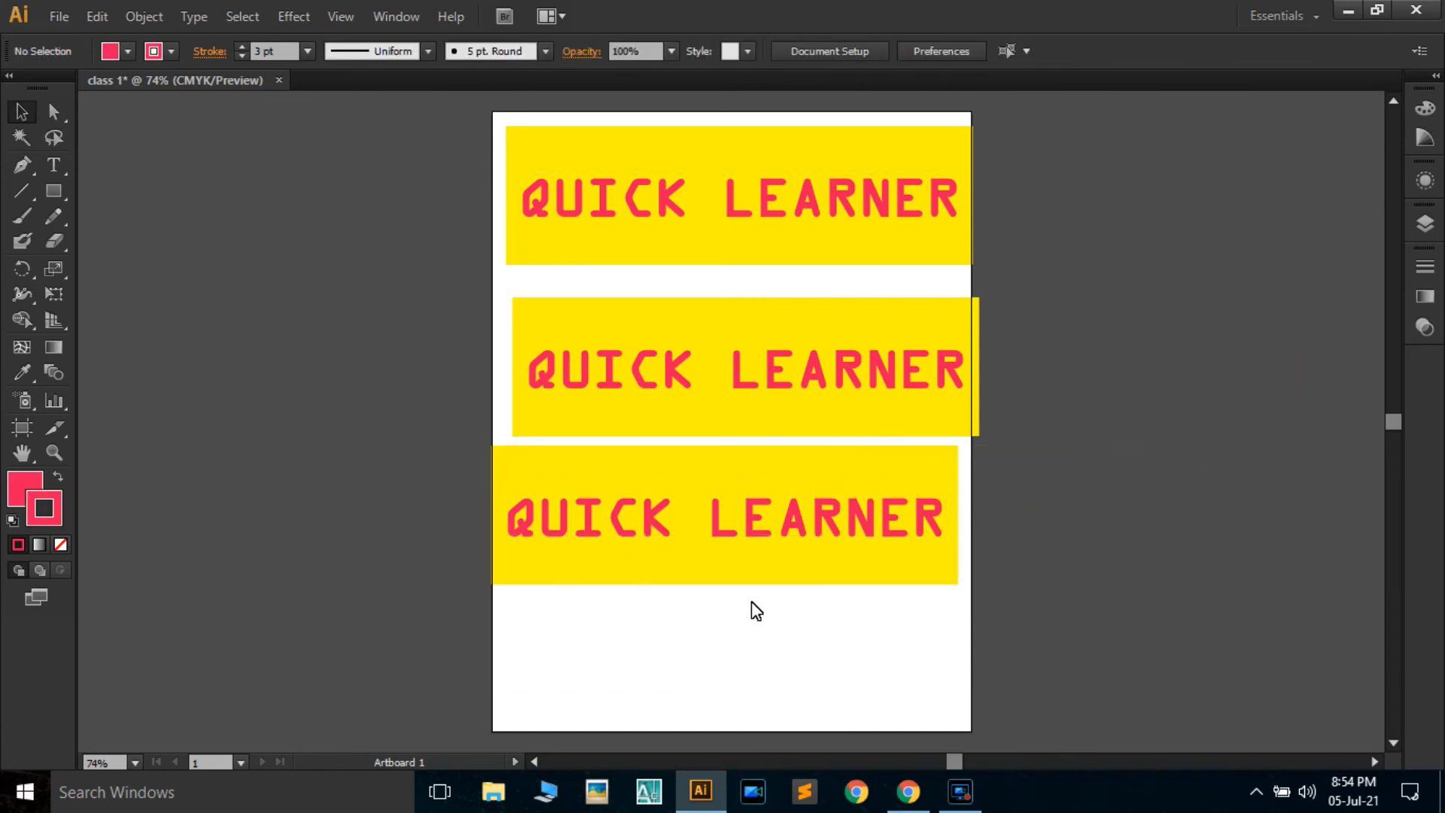
{"action": "key", "text": "ctrl+z"}
{"action": "key", "text": "ctrl+z"}
{"action": "left_click", "coordinate": [797, 478]}
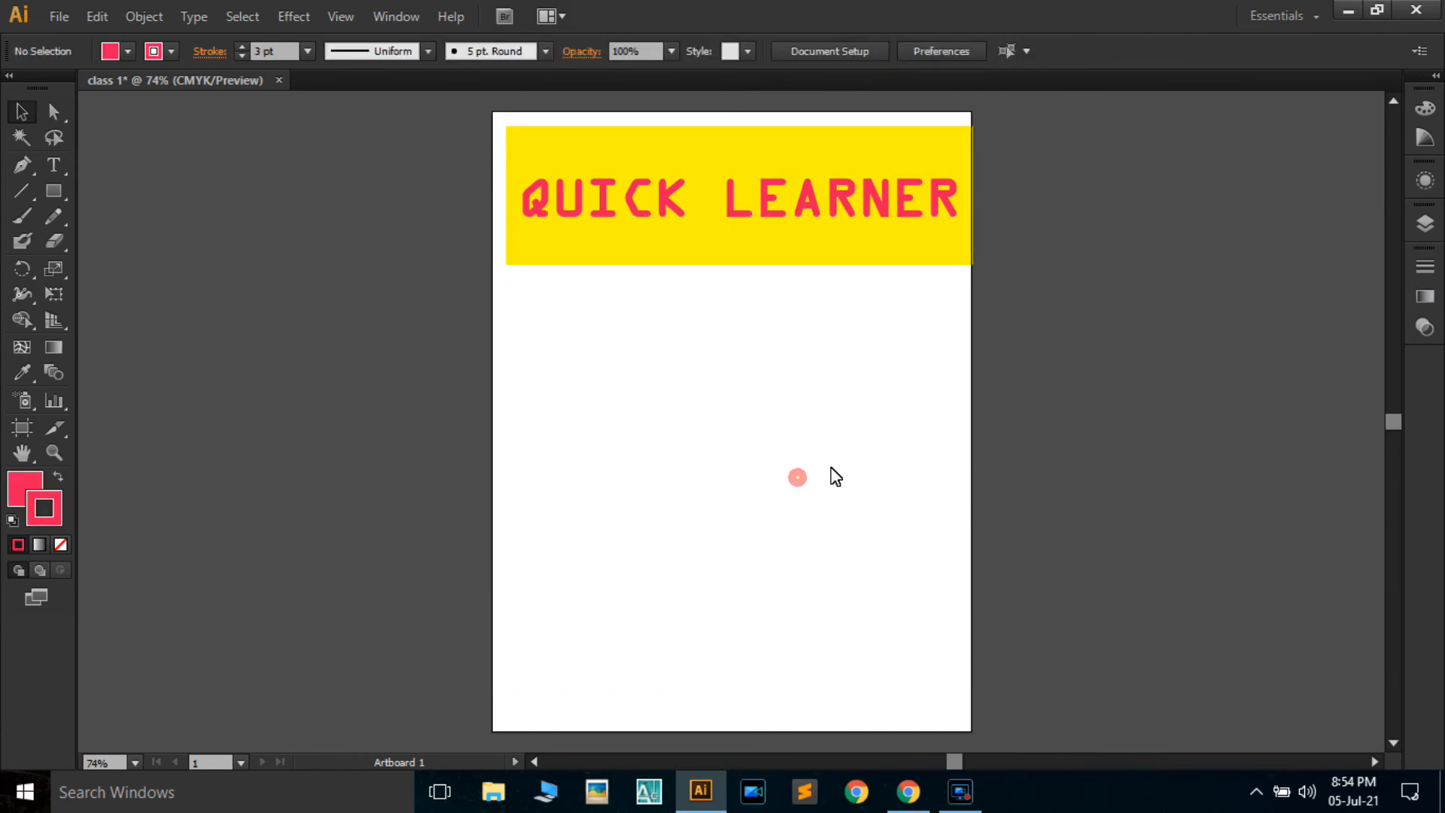
- Move the grouped banner down to the middle of the page and deselect it
{"action": "left_click_drag", "start_coordinate": [728, 231], "coordinate": [719, 439]}
{"action": "left_click", "coordinate": [685, 604]}
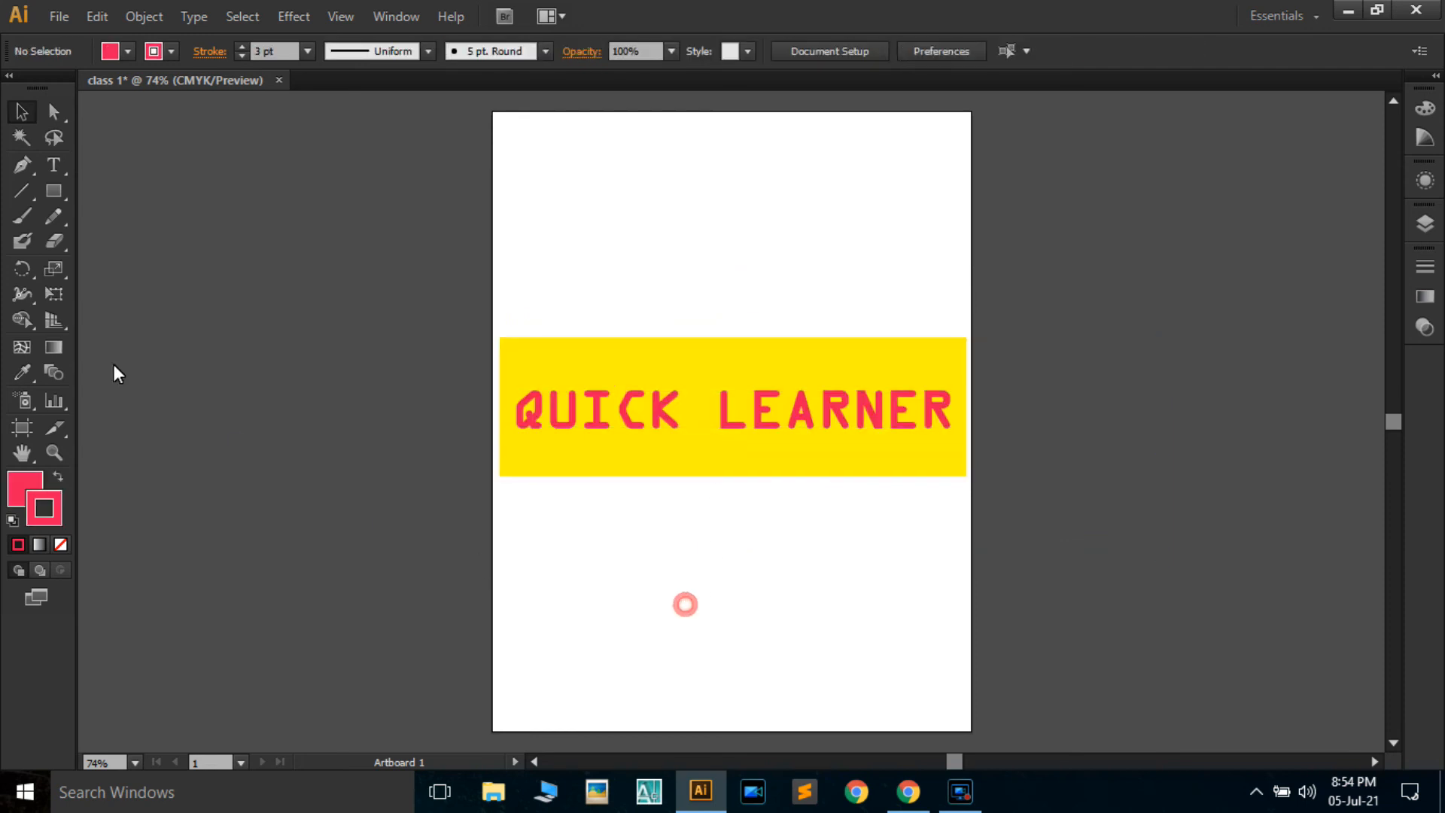
- Pan around the page with the Hand tool, and fit the artboard in the window
{"action": "left_click", "coordinate": [24, 458]}
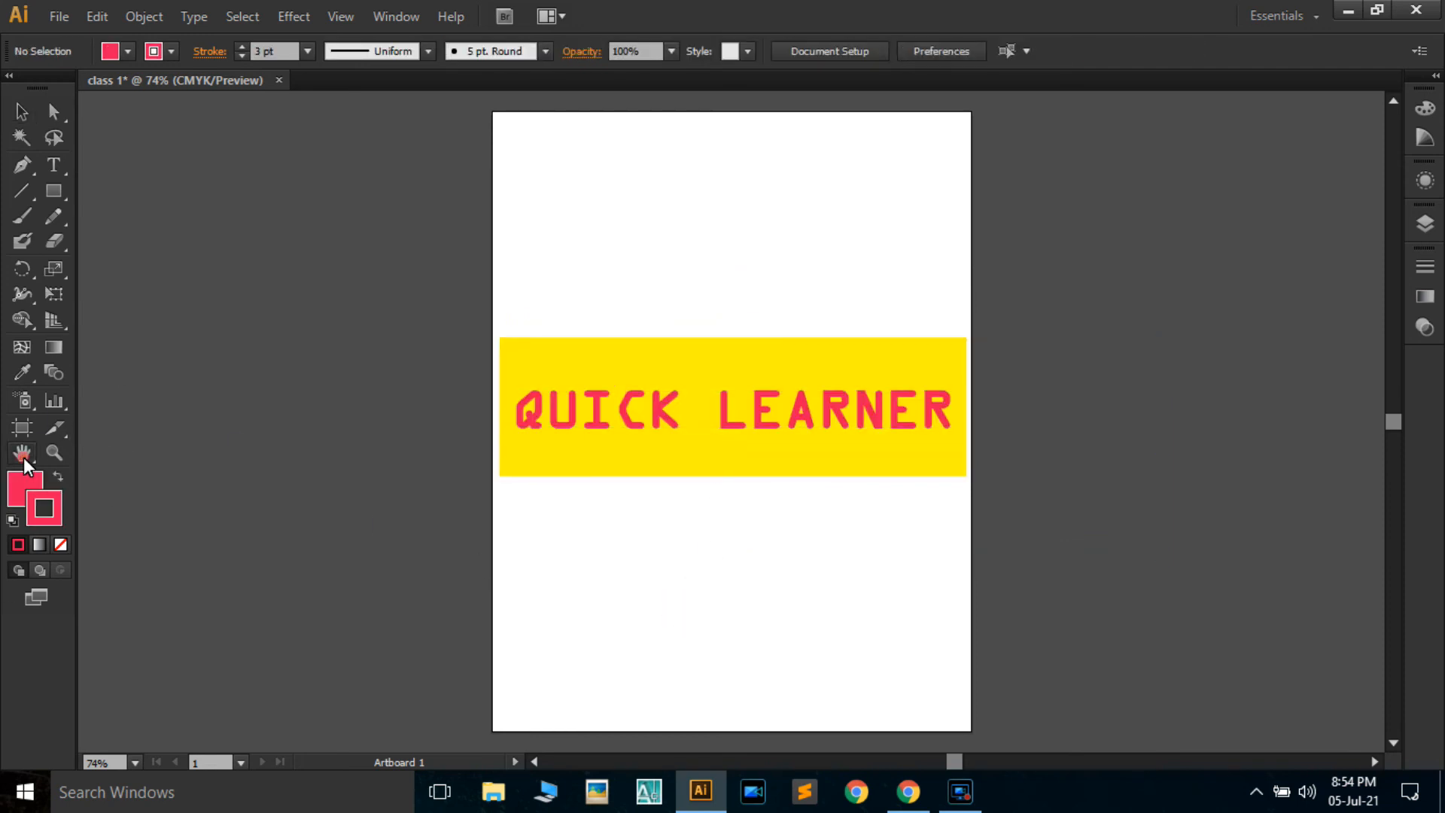
{"action": "left_click_drag", "start_coordinate": [589, 423], "coordinate": [654, 444]}
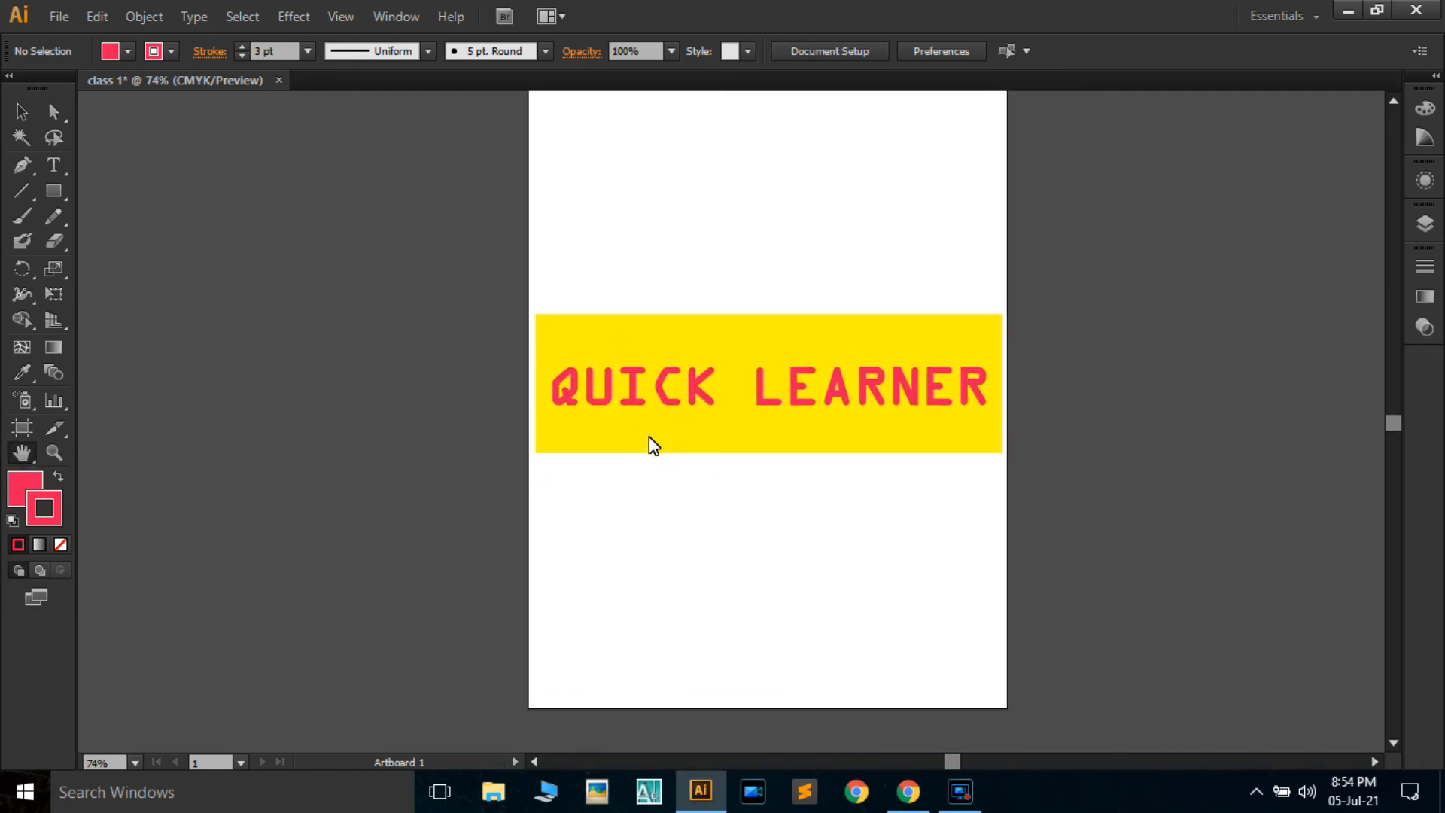
{"action": "left_click_drag", "start_coordinate": [694, 516], "coordinate": [710, 510]}
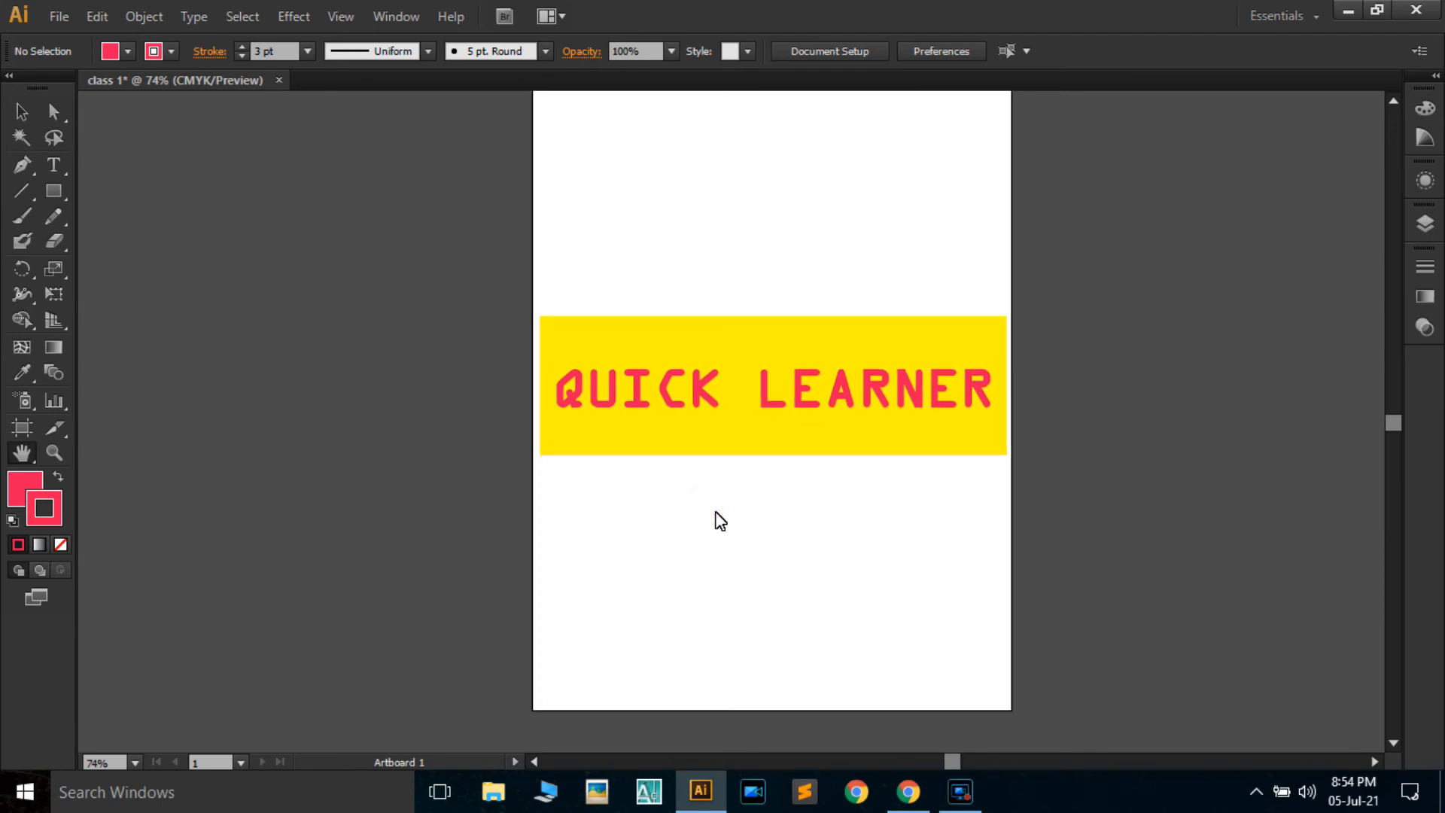
{"action": "key", "text": "ctrl+0"}
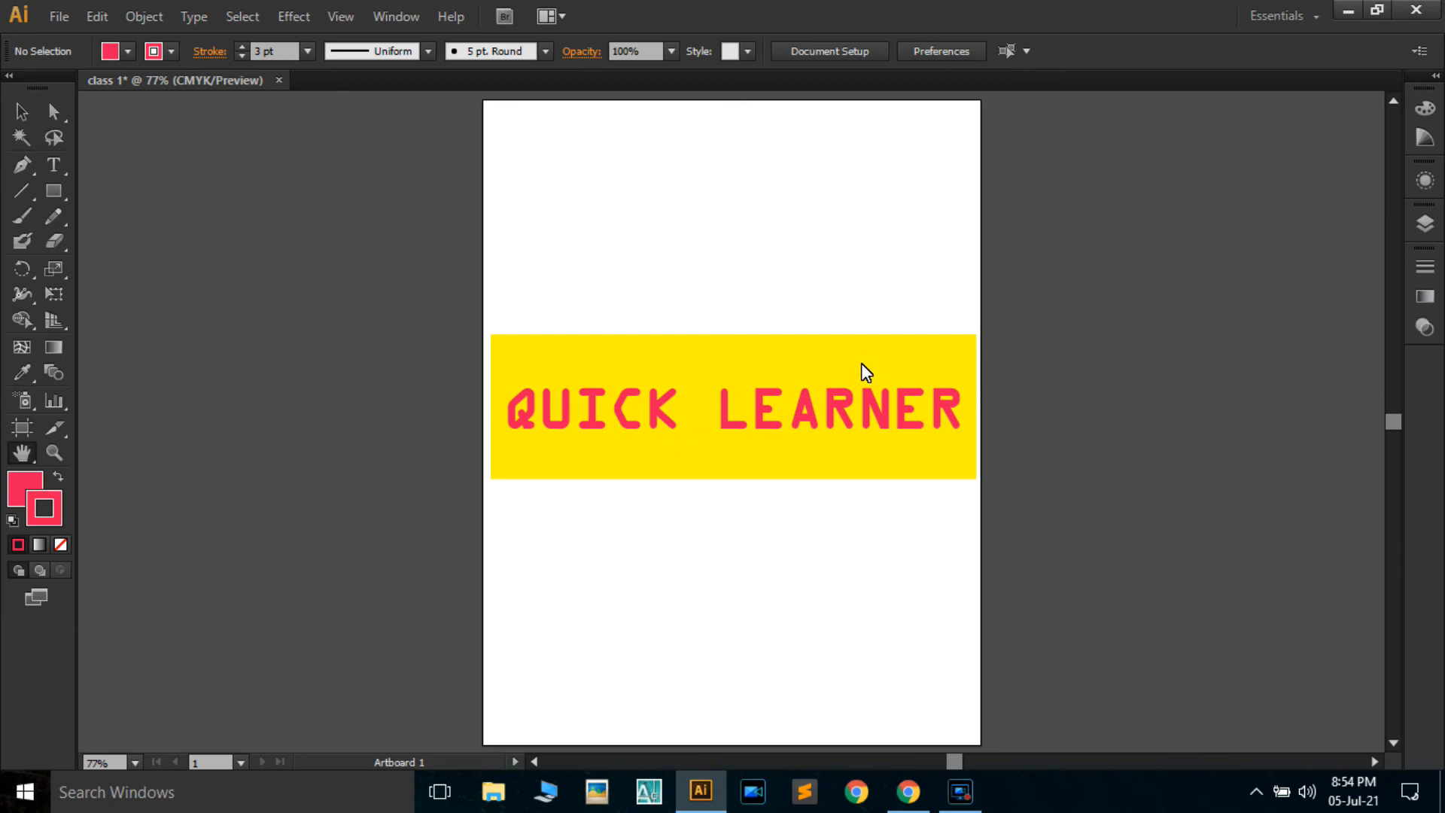
- Move the grouped banner with the Selection tool to just above the middle of the page
{"action": "key", "text": "v"}
{"action": "left_click_drag", "start_coordinate": [575, 369], "coordinate": [584, 216]}
{"action": "left_click_drag", "start_coordinate": [677, 351], "coordinate": [699, 414]}
{"action": "left_click", "coordinate": [739, 570]}
- Lock the grouped "QUICK LEARNER" banner
{"action": "left_click", "coordinate": [622, 416]}
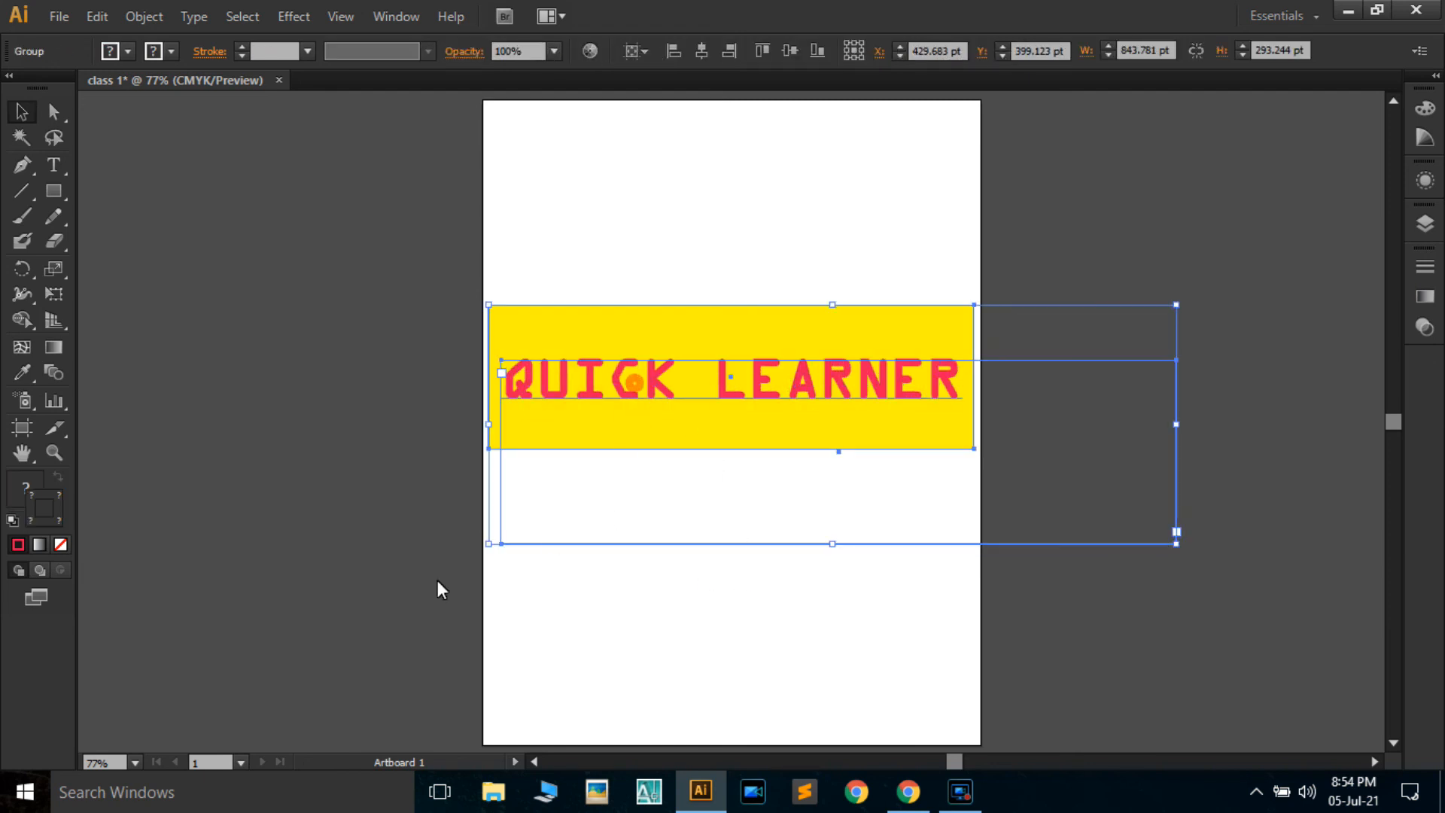
{"action": "left_click", "coordinate": [135, 16]}
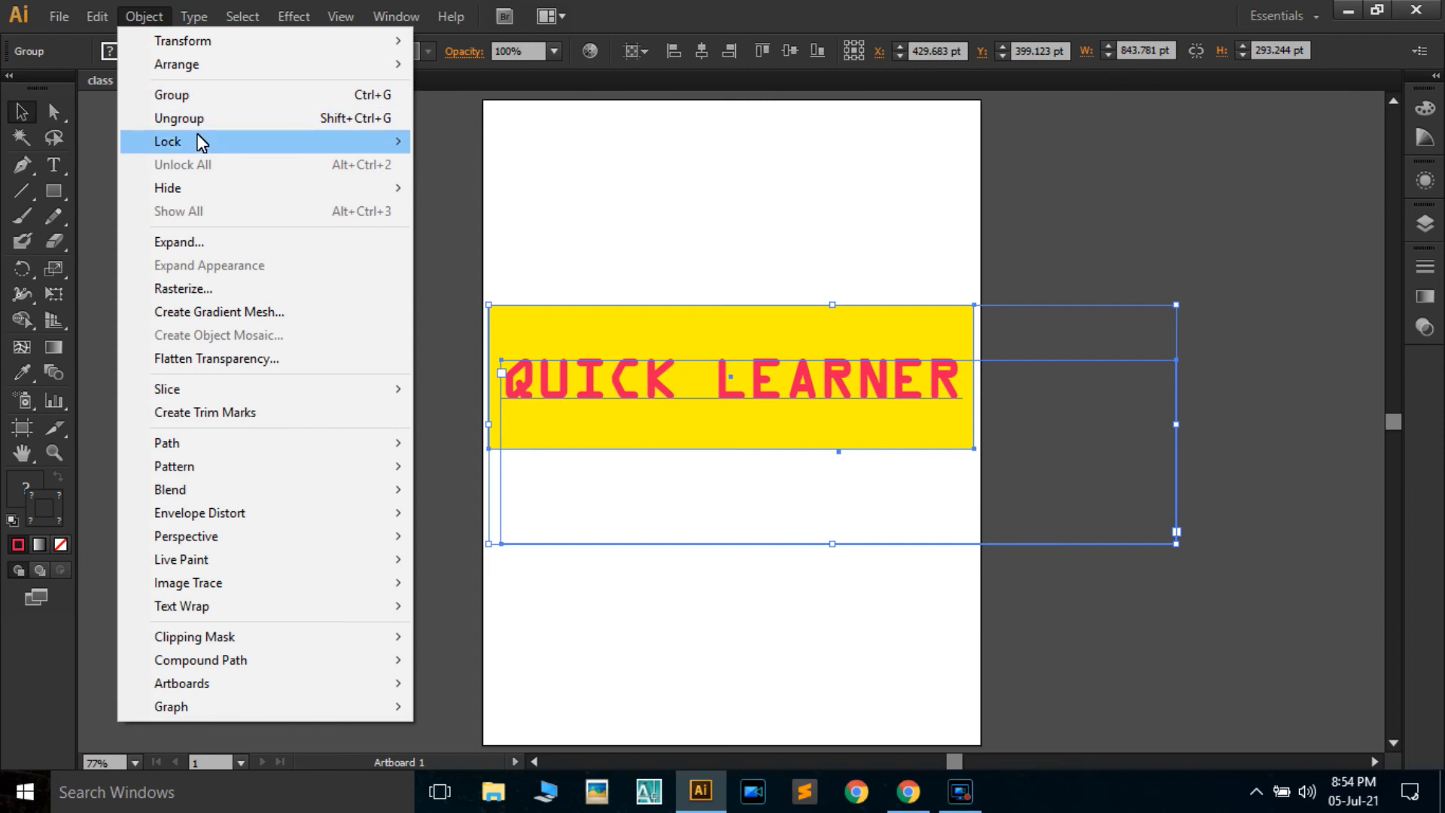
{"action": "left_click", "coordinate": [198, 141]}
{"action": "left_click", "coordinate": [437, 150]}
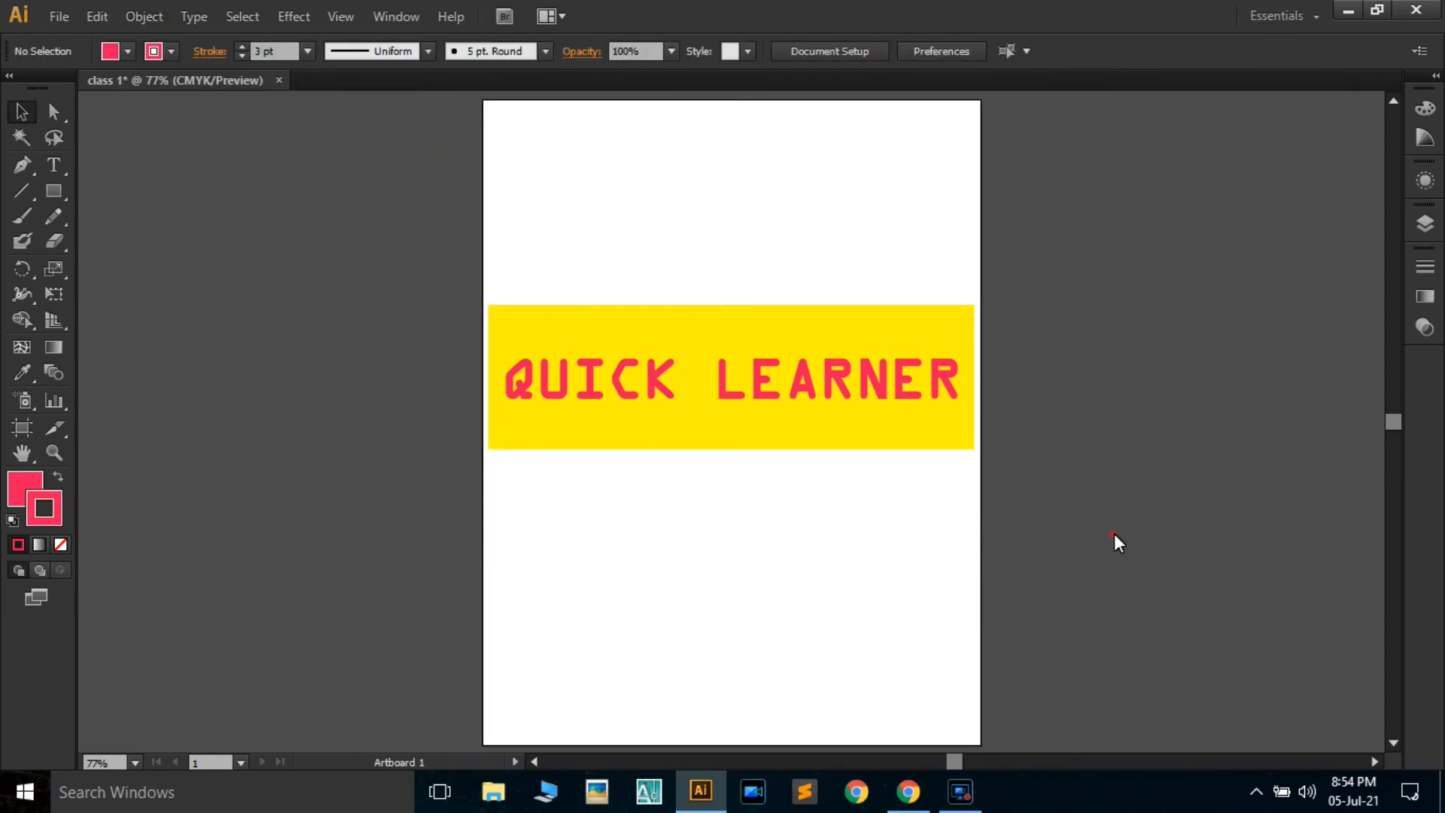
- Try to select the locked banner with the Direct Selection tool
{"action": "left_click", "coordinate": [53, 111]}
{"action": "left_click", "coordinate": [638, 442]}
{"action": "left_click", "coordinate": [636, 414]}
{"action": "left_click", "coordinate": [123, 475]}
{"action": "left_click", "coordinate": [603, 486]}
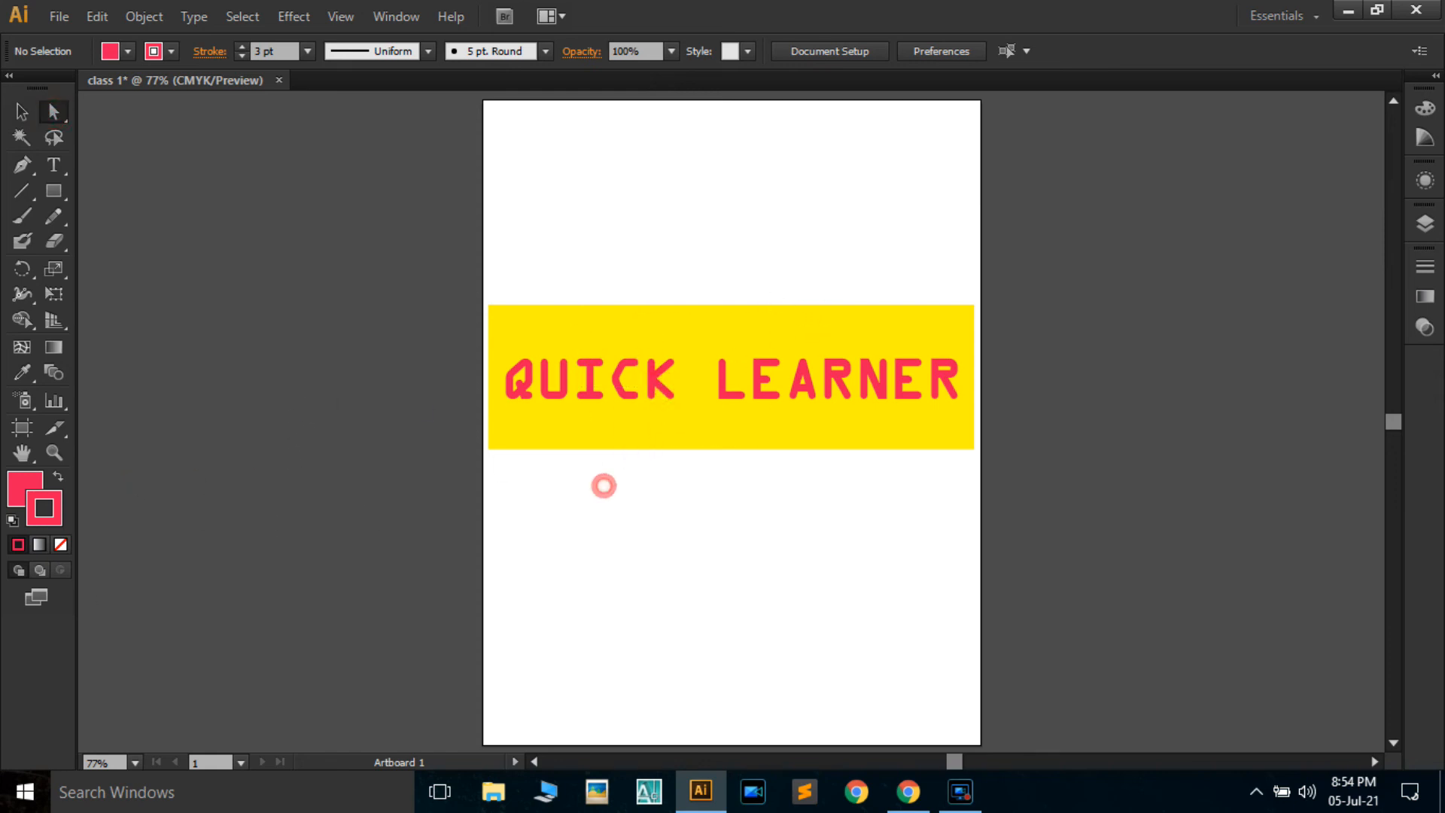
- Try to erase part of the locked banner with the Eraser, and try to select it with the Selection tool
{"action": "left_click", "coordinate": [55, 241]}
{"action": "left_click", "coordinate": [578, 435]}
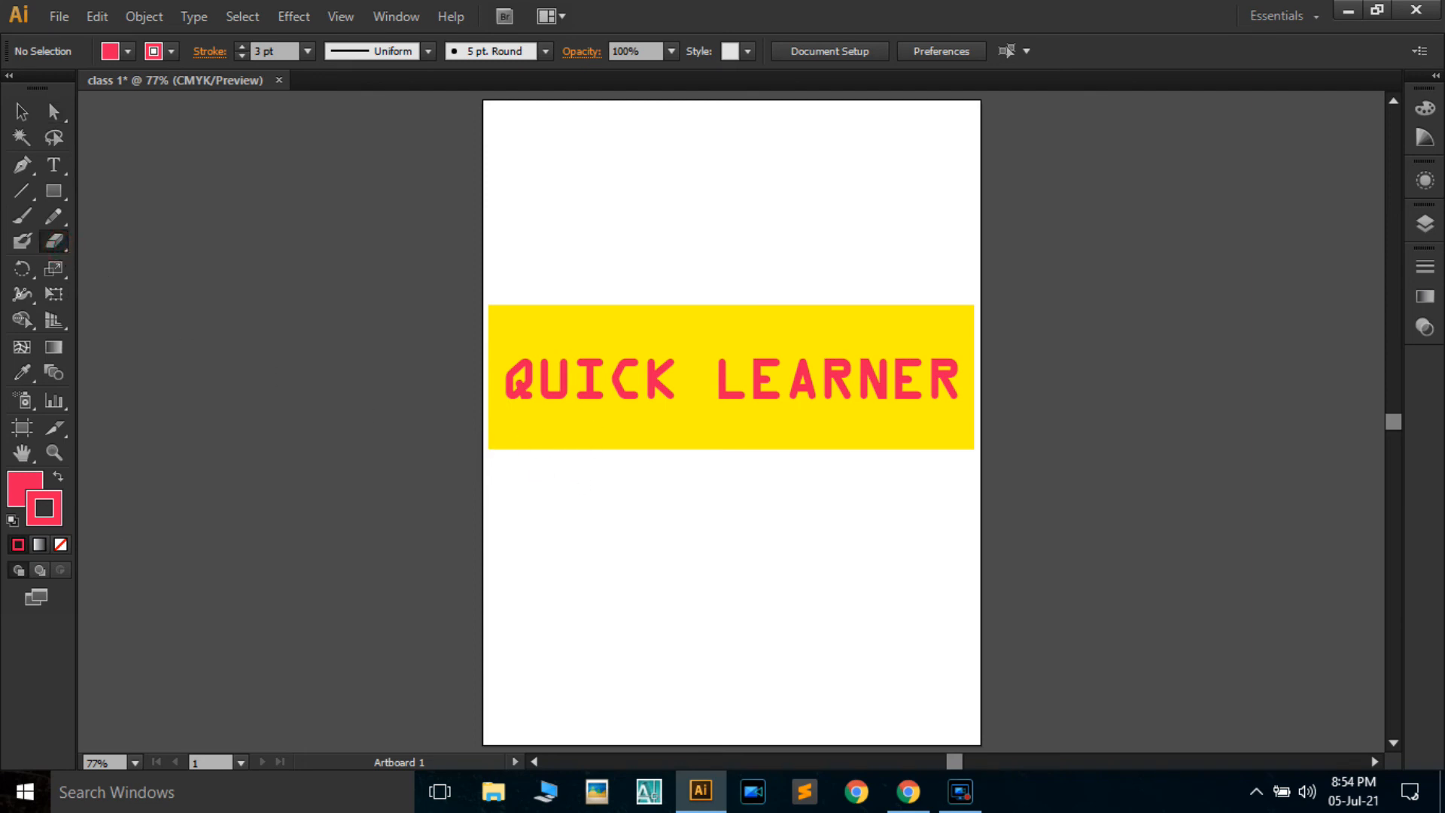
{"action": "left_click", "coordinate": [22, 111]}
{"action": "left_click", "coordinate": [602, 404]}
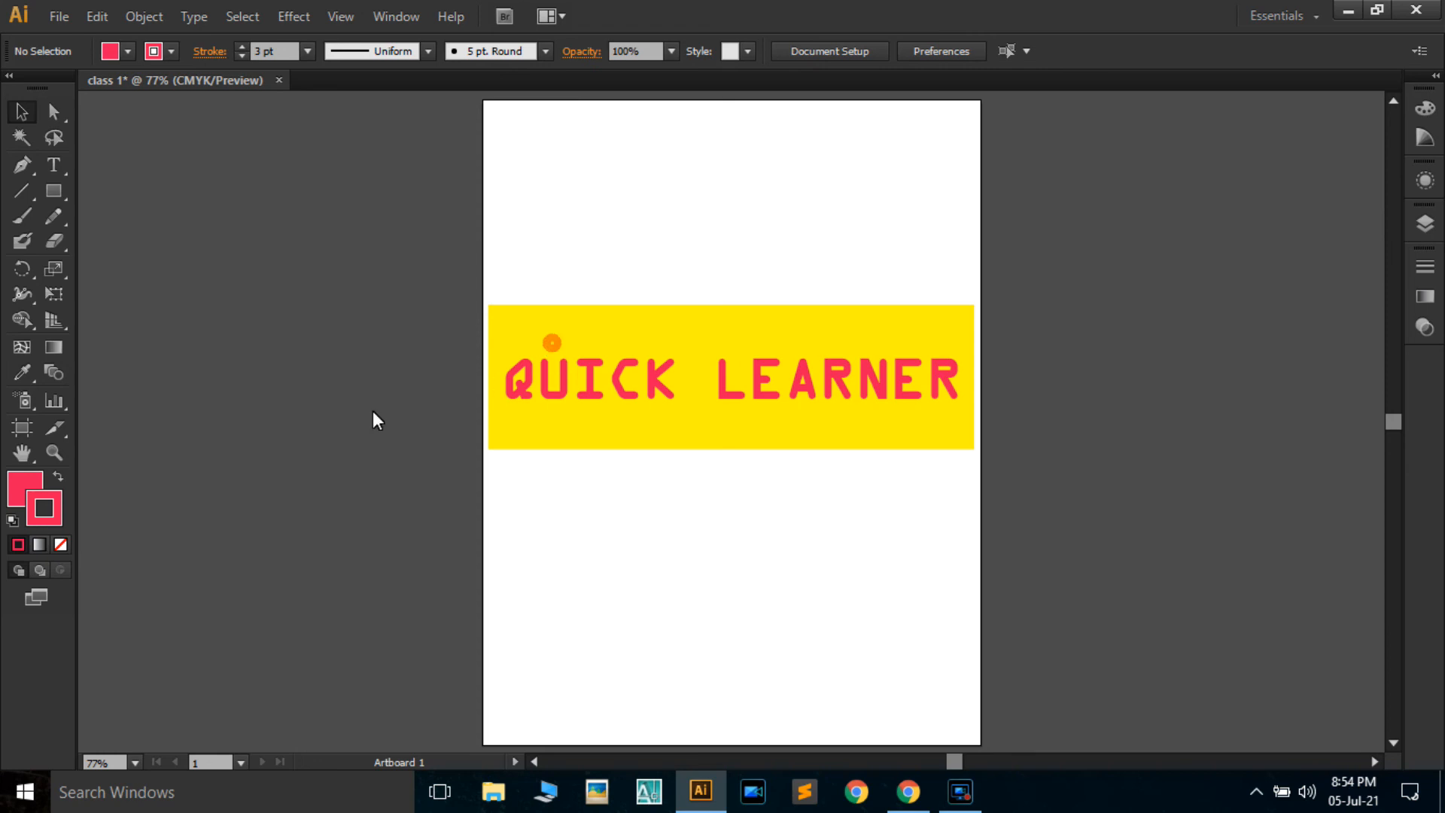
- Unlock all locked objects and deselect the banner
{"action": "left_click", "coordinate": [154, 15]}
{"action": "left_click", "coordinate": [171, 161]}
{"action": "left_click", "coordinate": [305, 393]}
- Erase rough streaks along the rectangle's lower edge with the Eraser, and draw a shallow curve near its upper edge with the Pencil tool
{"action": "left_click", "coordinate": [53, 241]}
{"action": "mouse_move", "coordinate": [538, 440]}
{"action": "left_mouse_down"}
{"action": "mouse_move", "coordinate": [490, 446]}
{"action": "mouse_move", "coordinate": [742, 430]}
{"action": "mouse_move", "coordinate": [736, 456]}
{"action": "mouse_move", "coordinate": [712, 459]}
{"action": "mouse_move", "coordinate": [913, 436]}
{"action": "left_mouse_up"}
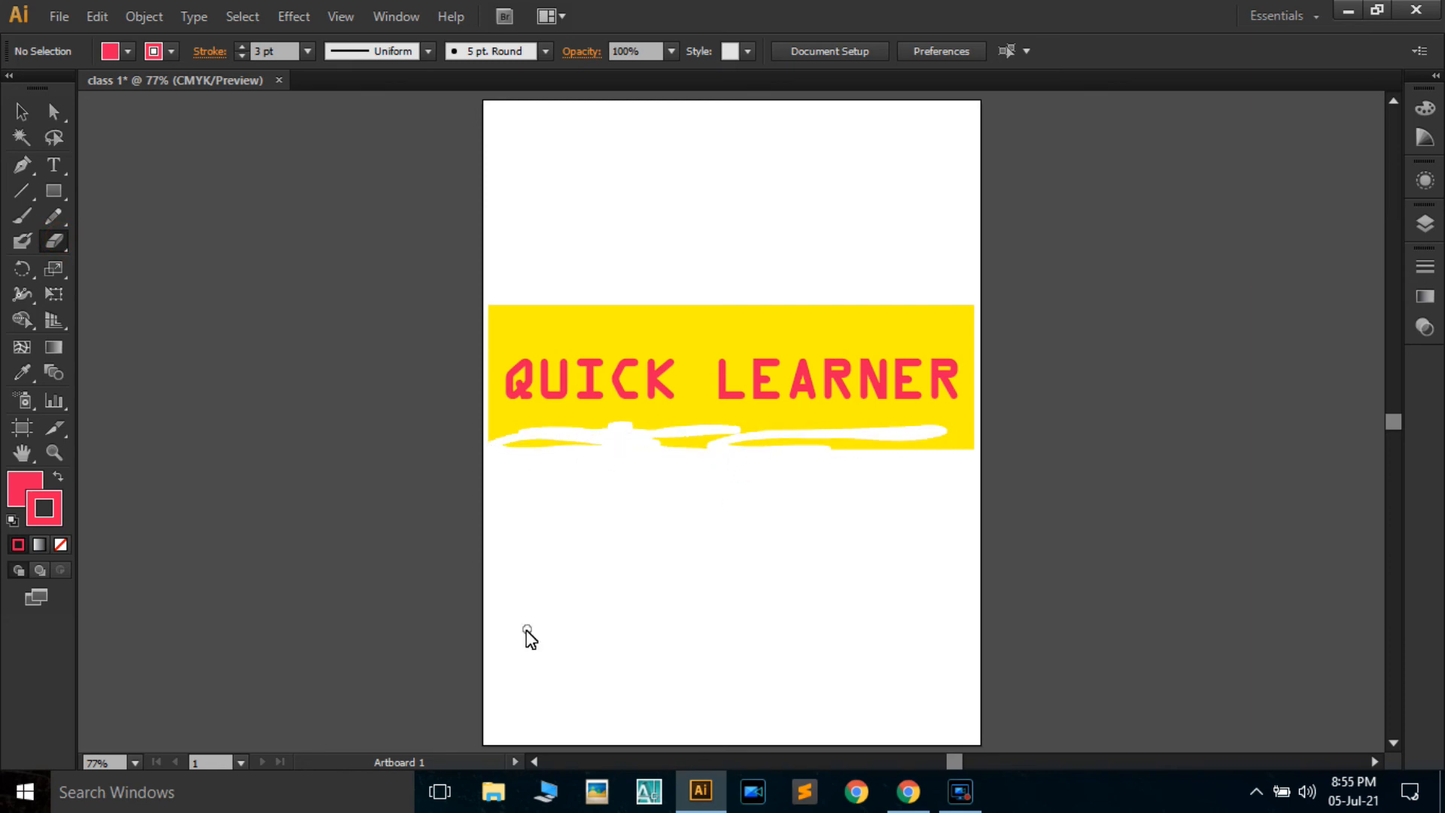
{"action": "left_click", "coordinate": [61, 221]}
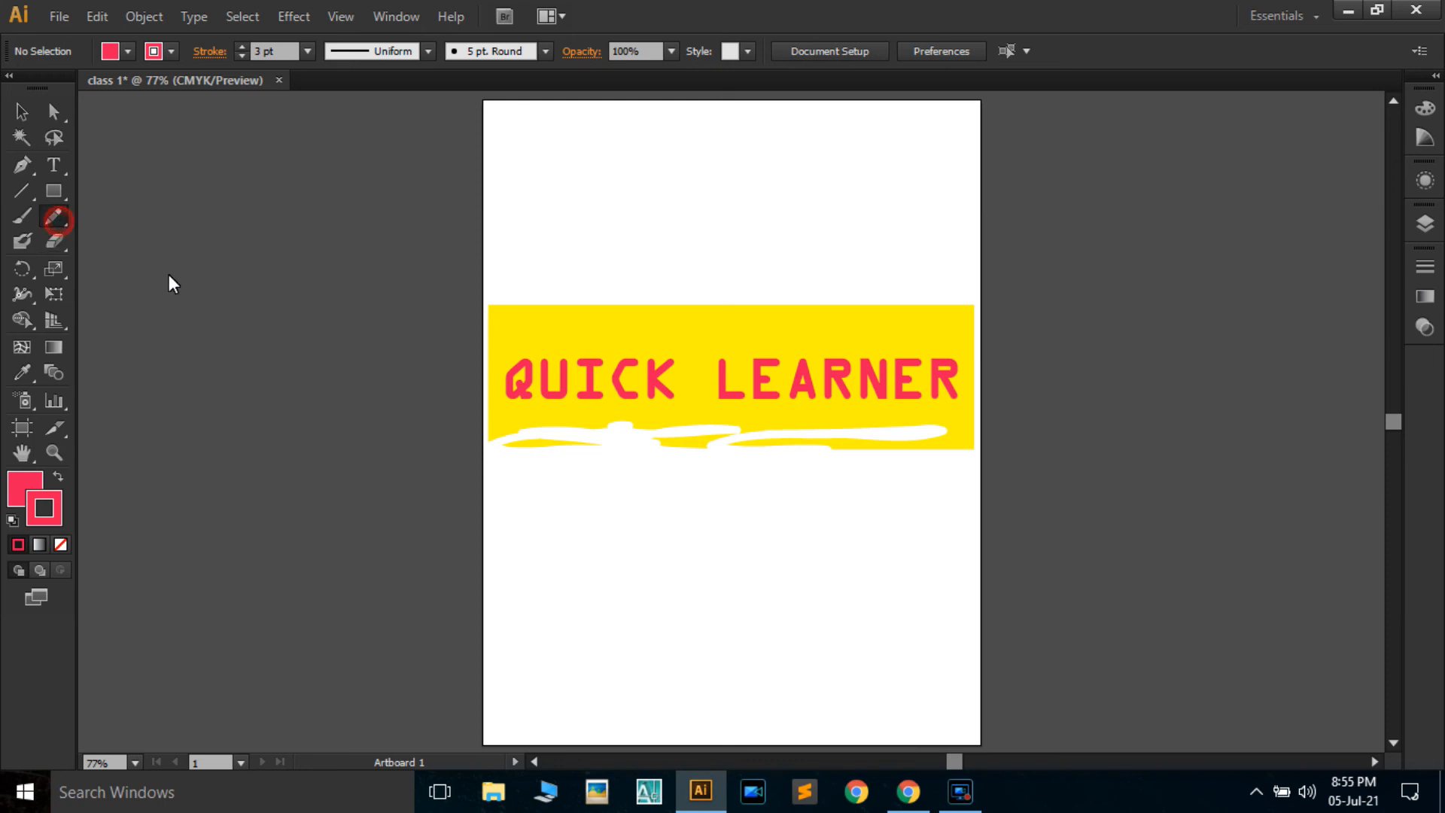
{"action": "left_click_drag", "start_coordinate": [611, 310], "coordinate": [872, 312]}
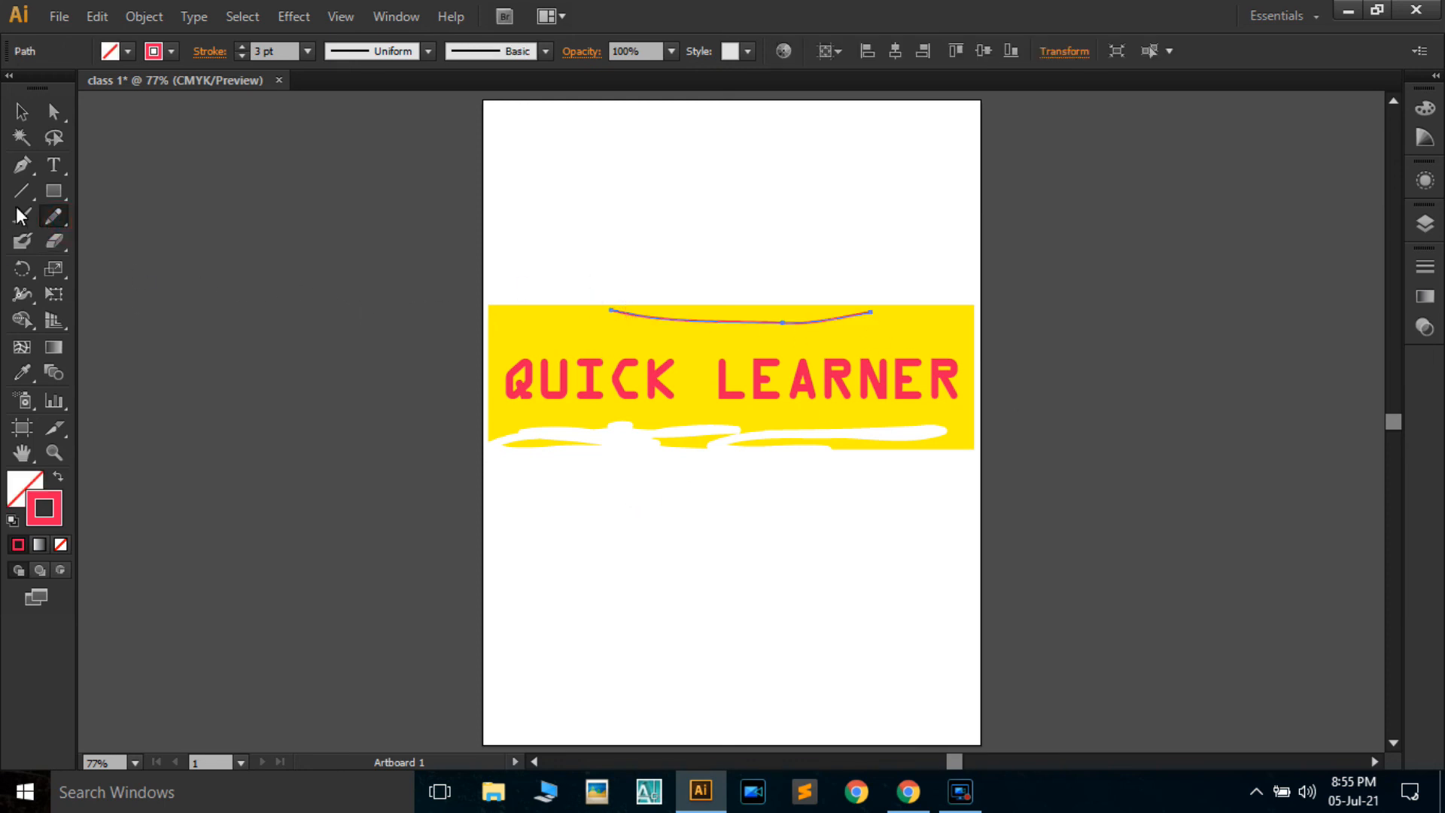
- Trace a closed four-cornered outline around the yellow rectangle with the Pen tool
{"action": "left_click", "coordinate": [22, 171]}
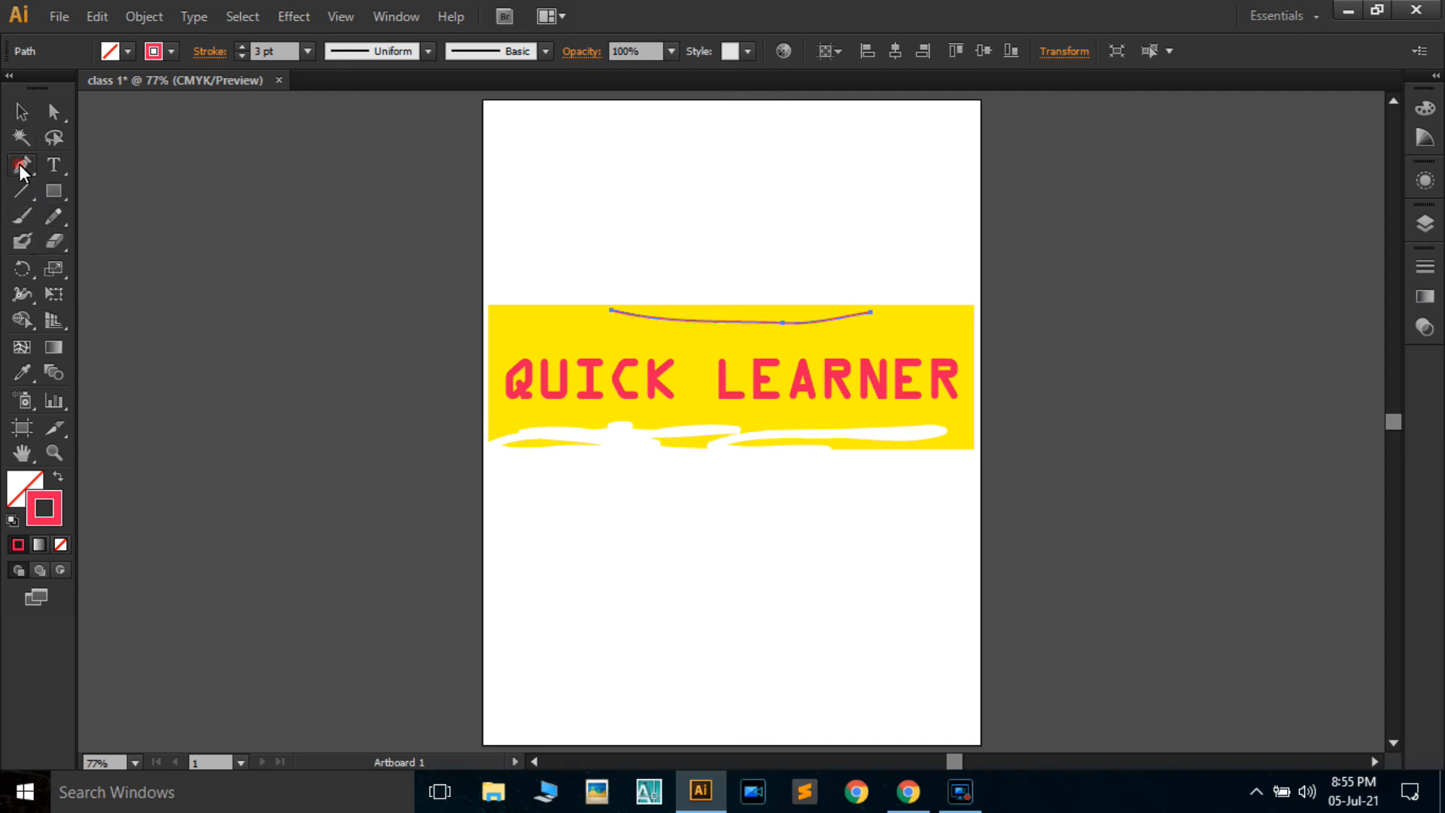
{"action": "left_click", "coordinate": [490, 305]}
{"action": "left_click", "coordinate": [488, 442]}
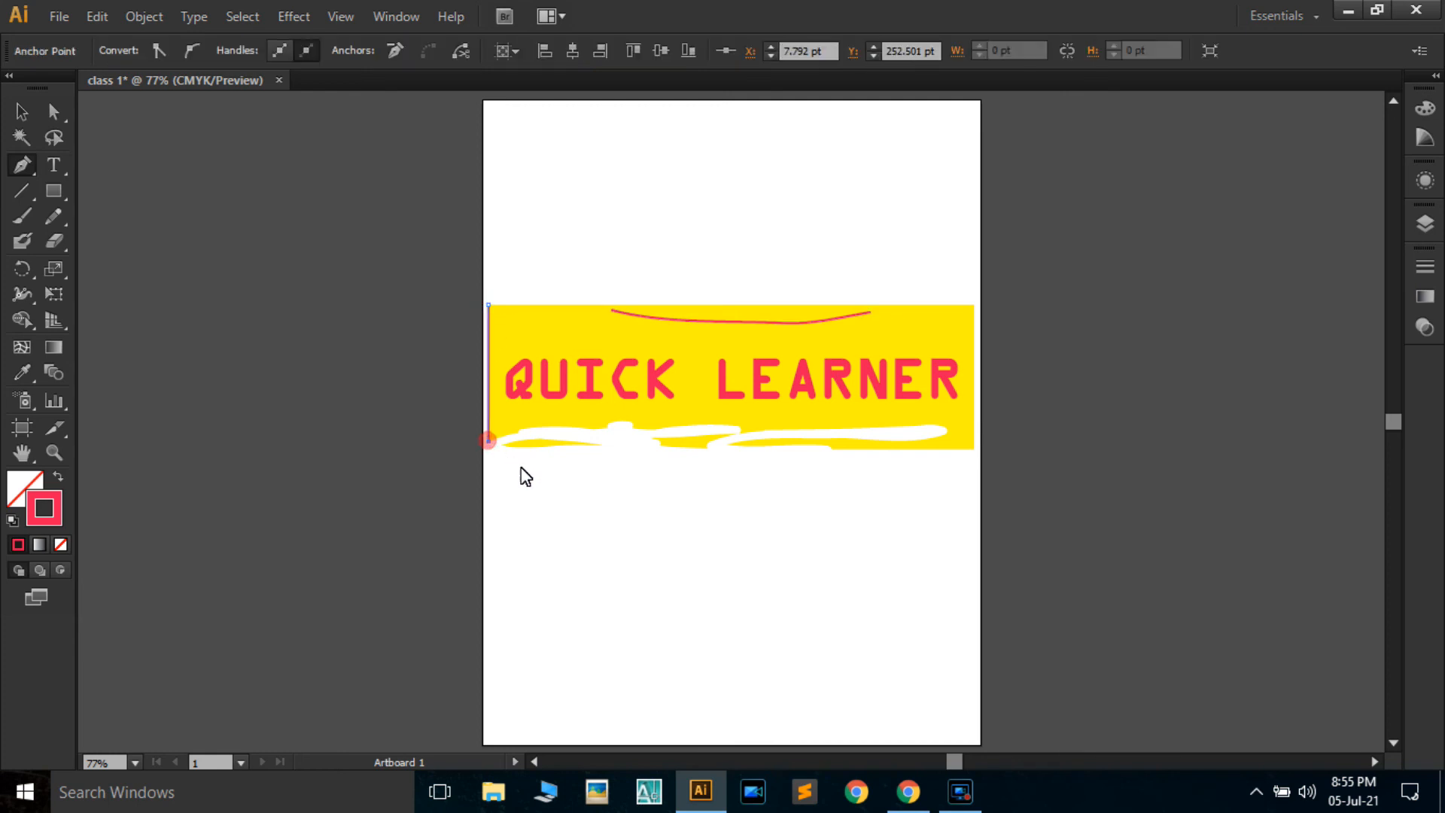
{"action": "left_click", "coordinate": [976, 449]}
{"action": "left_click", "coordinate": [974, 306]}
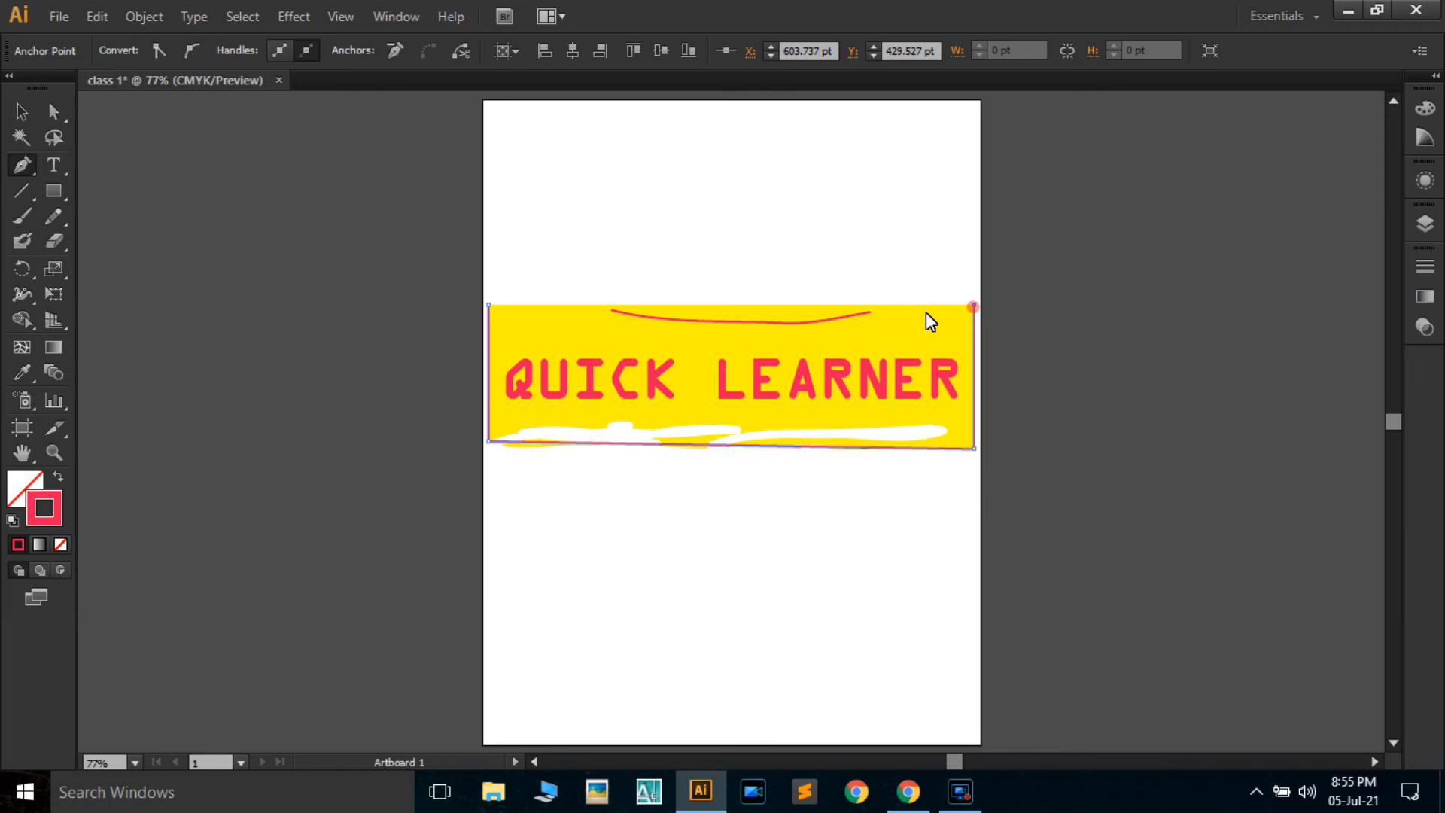
{"action": "left_click", "coordinate": [488, 305]}
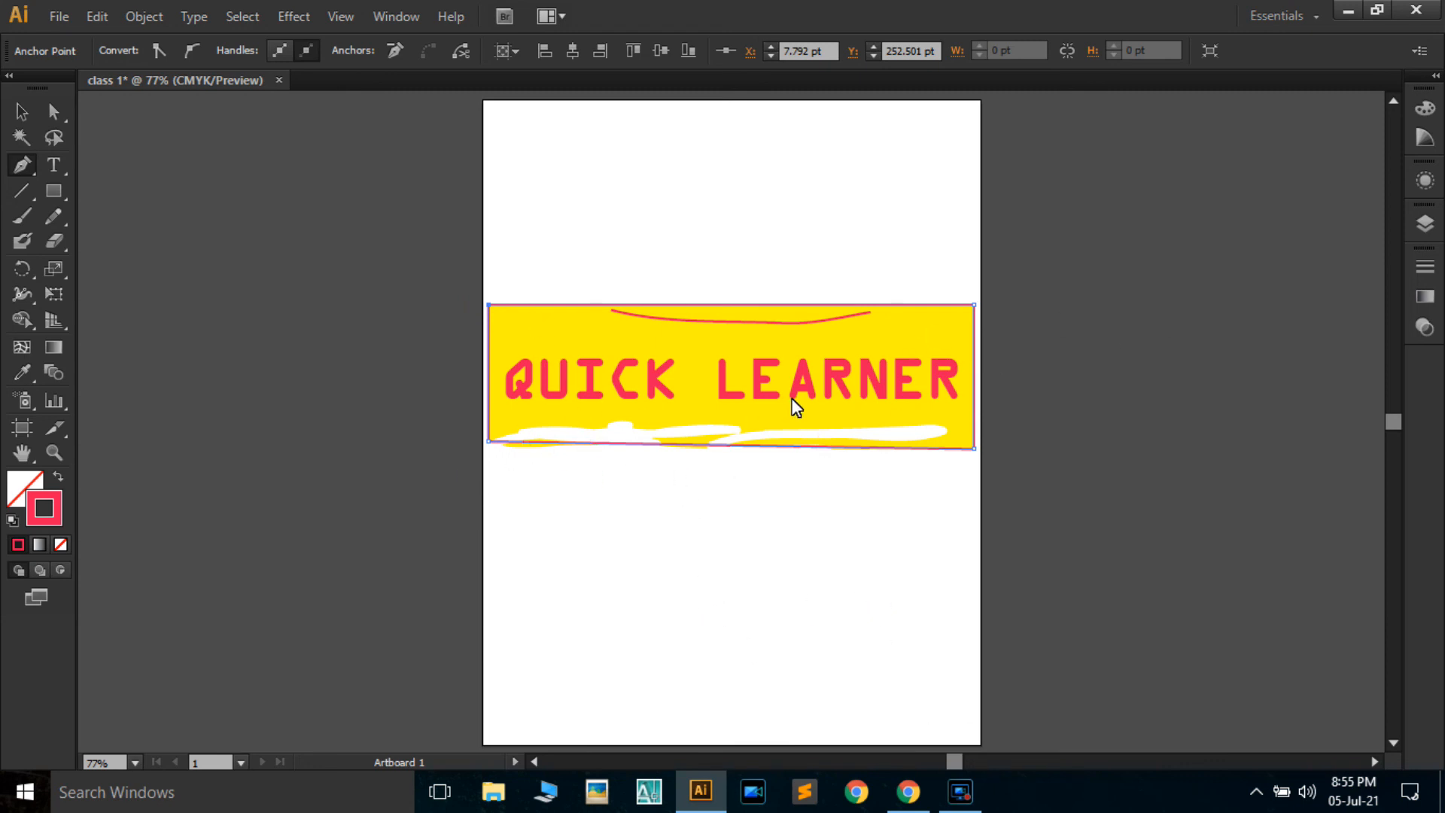
- Undo the Pen outline, the Pencil curve and the Eraser strokes on the banner
{"action": "scroll", "coordinate": [287, 482], "scroll_direction": "up", "scroll_amount": 1}
{"action": "scroll", "coordinate": [287, 480], "scroll_direction": "down", "scroll_amount": 1}
{"action": "key", "text": "ctrl"}
{"action": "key", "text": "ctrl+z"}
{"action": "key", "text": "ctrl+z"}
{"action": "key", "text": "ctrl+z"}
{"action": "key", "text": "ctrl+z"}
{"action": "key", "text": "ctrl+z"}
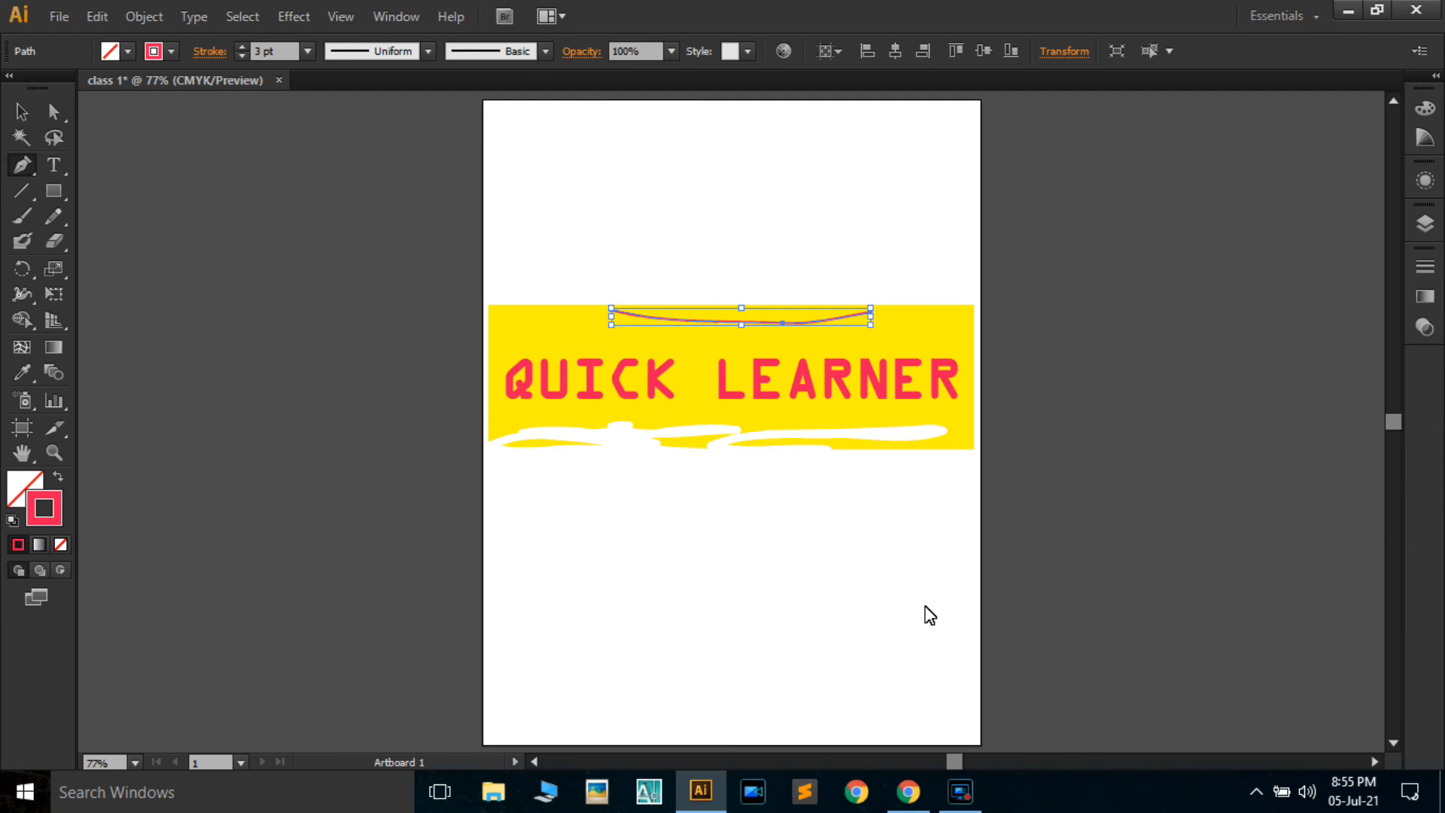
{"action": "key", "text": "ctrl+z"}
{"action": "key", "text": "ctrl+z"}
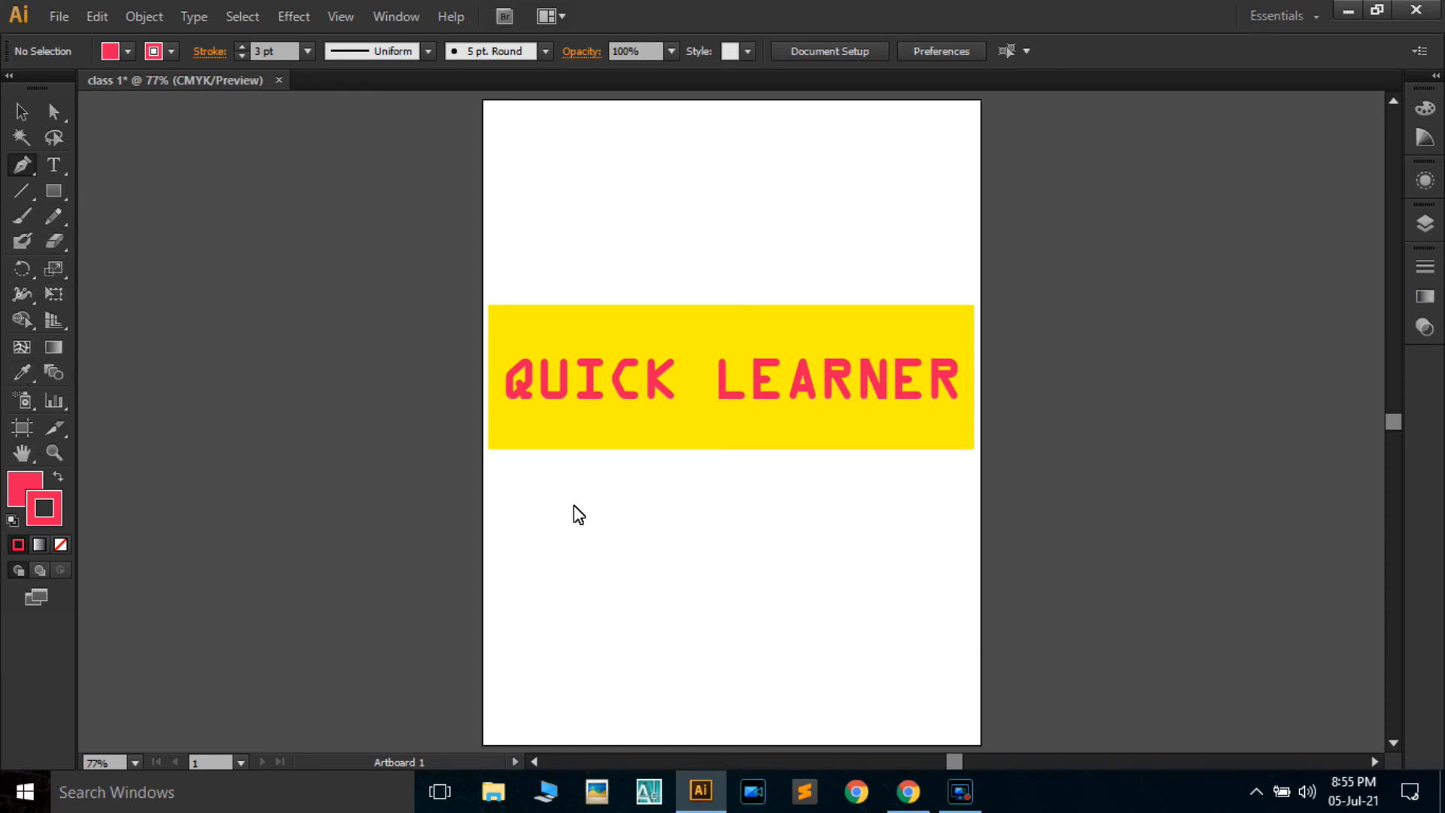
- Set the fill colour to tan and try to place symbols on the artboard with the Symbol Sprayer
{"action": "left_click", "coordinate": [22, 401]}
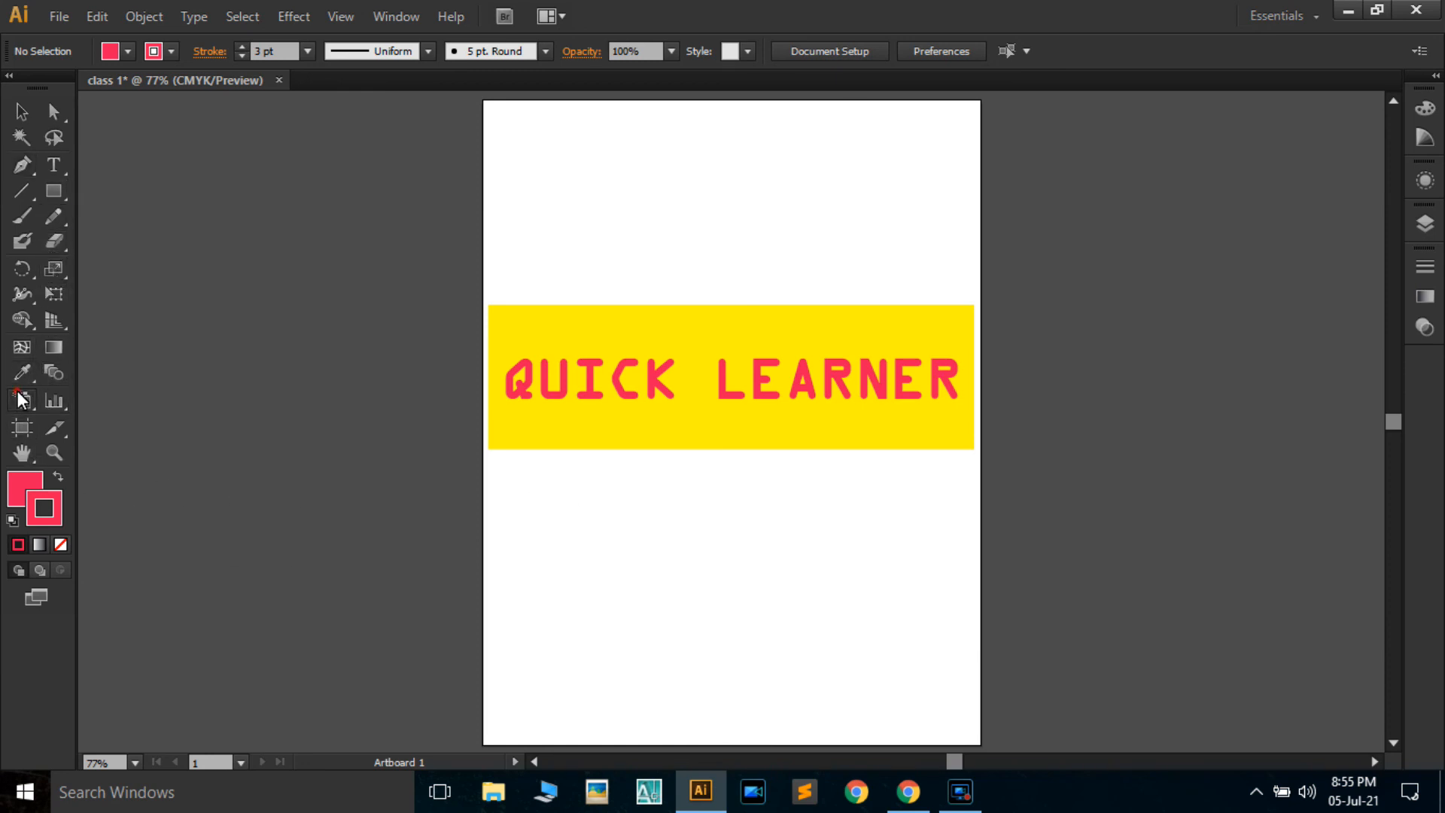
{"action": "left_click", "coordinate": [125, 57]}
{"action": "left_click", "coordinate": [134, 117]}
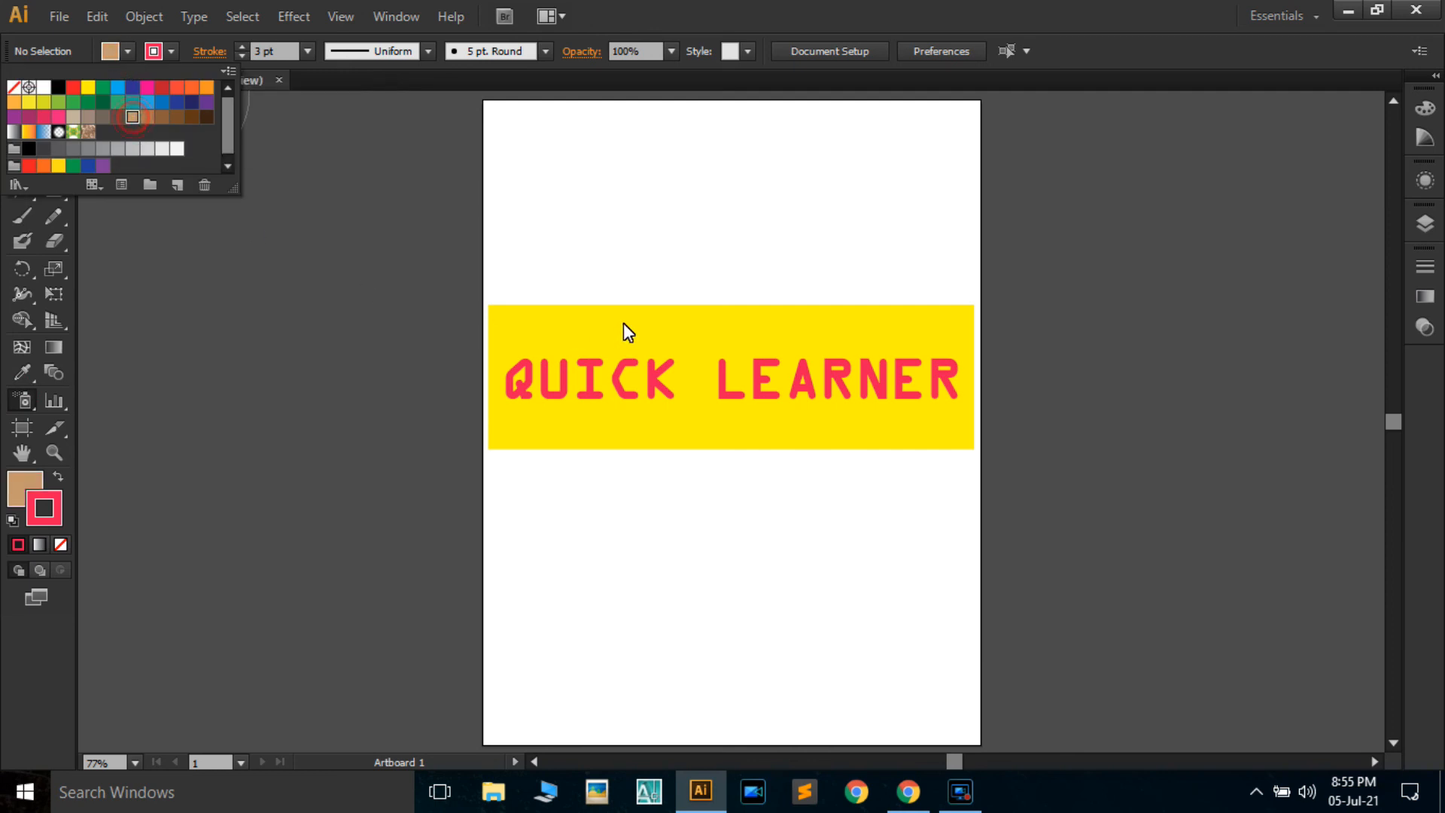
{"action": "left_click", "coordinate": [841, 228]}
{"action": "left_click", "coordinate": [865, 424]}
{"action": "left_click", "coordinate": [174, 241]}
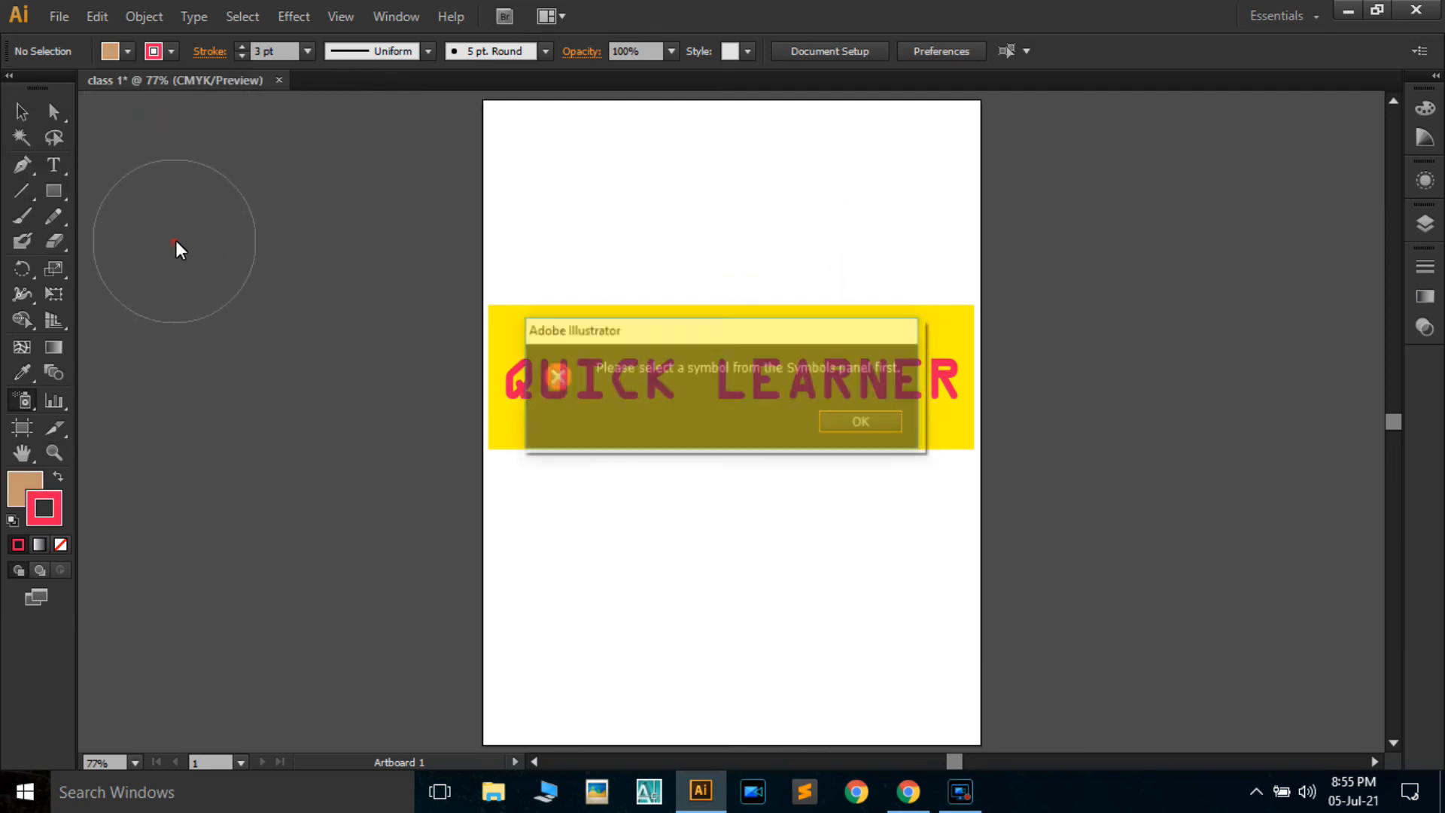
{"action": "left_click", "coordinate": [887, 423]}
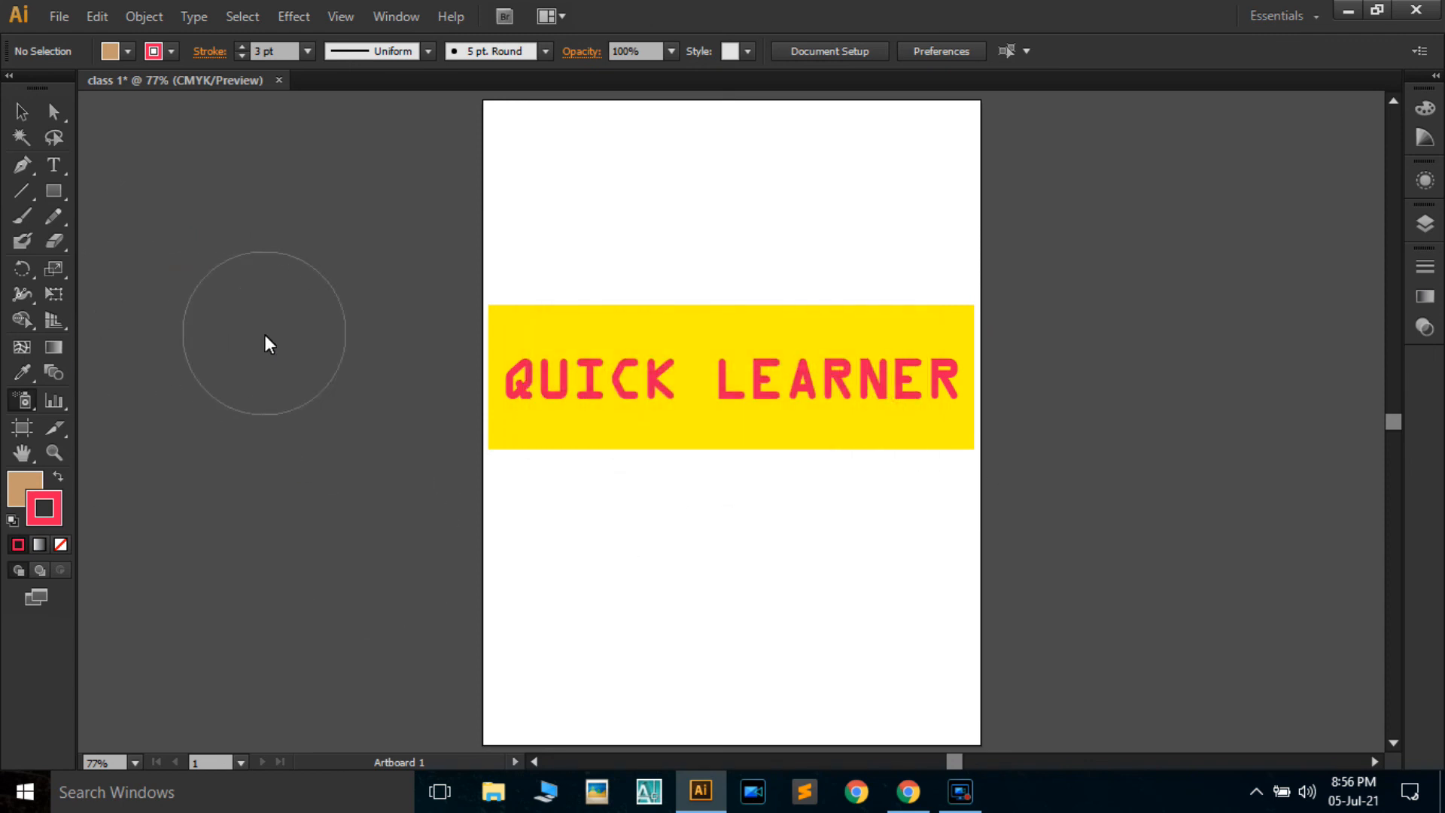
- Try again to spray a symbol below the yellow banner, and dismiss the alerts
{"action": "left_click", "coordinate": [130, 16]}
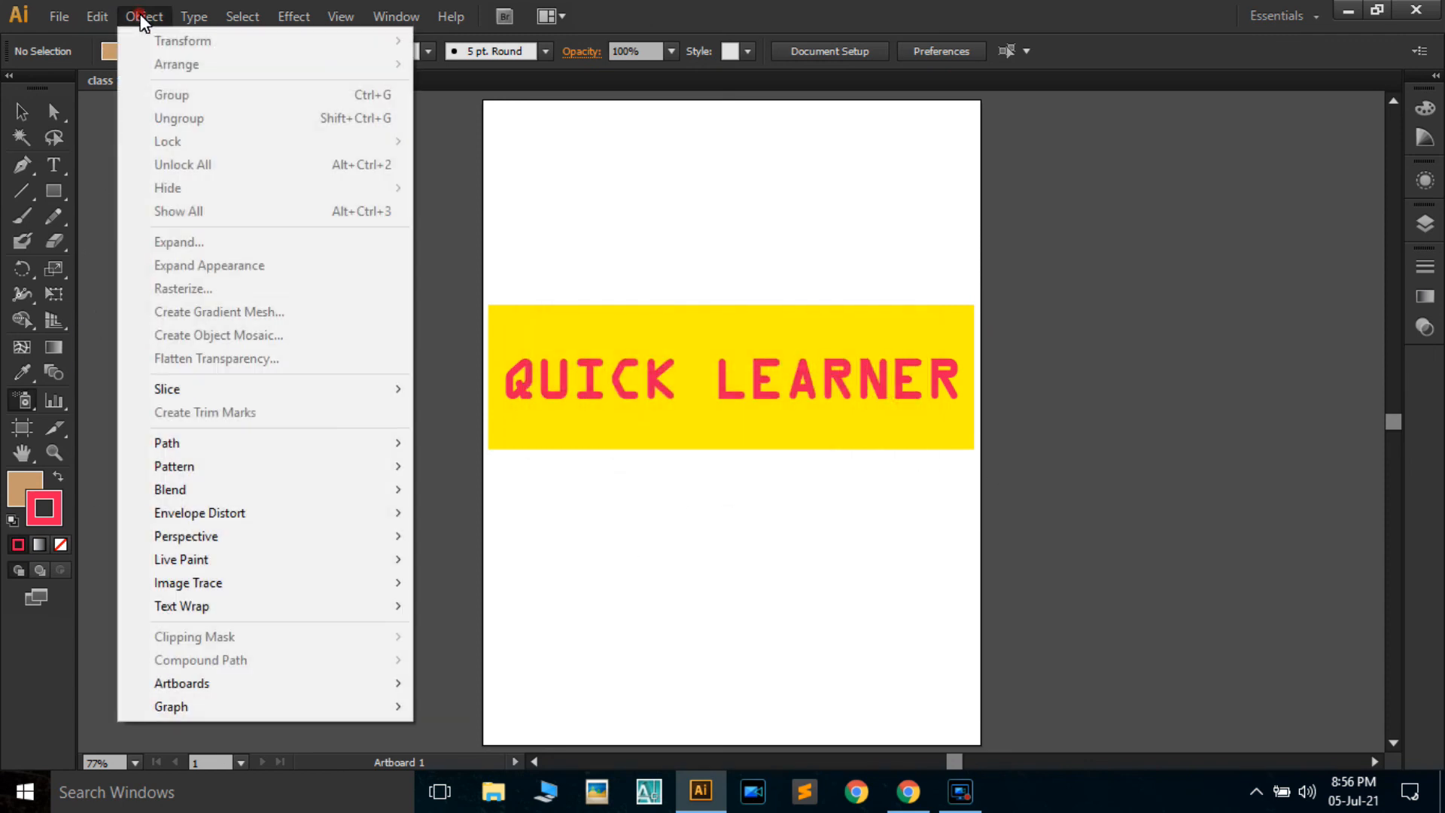
{"action": "left_click", "coordinate": [202, 167]}
{"action": "left_click", "coordinate": [561, 485]}
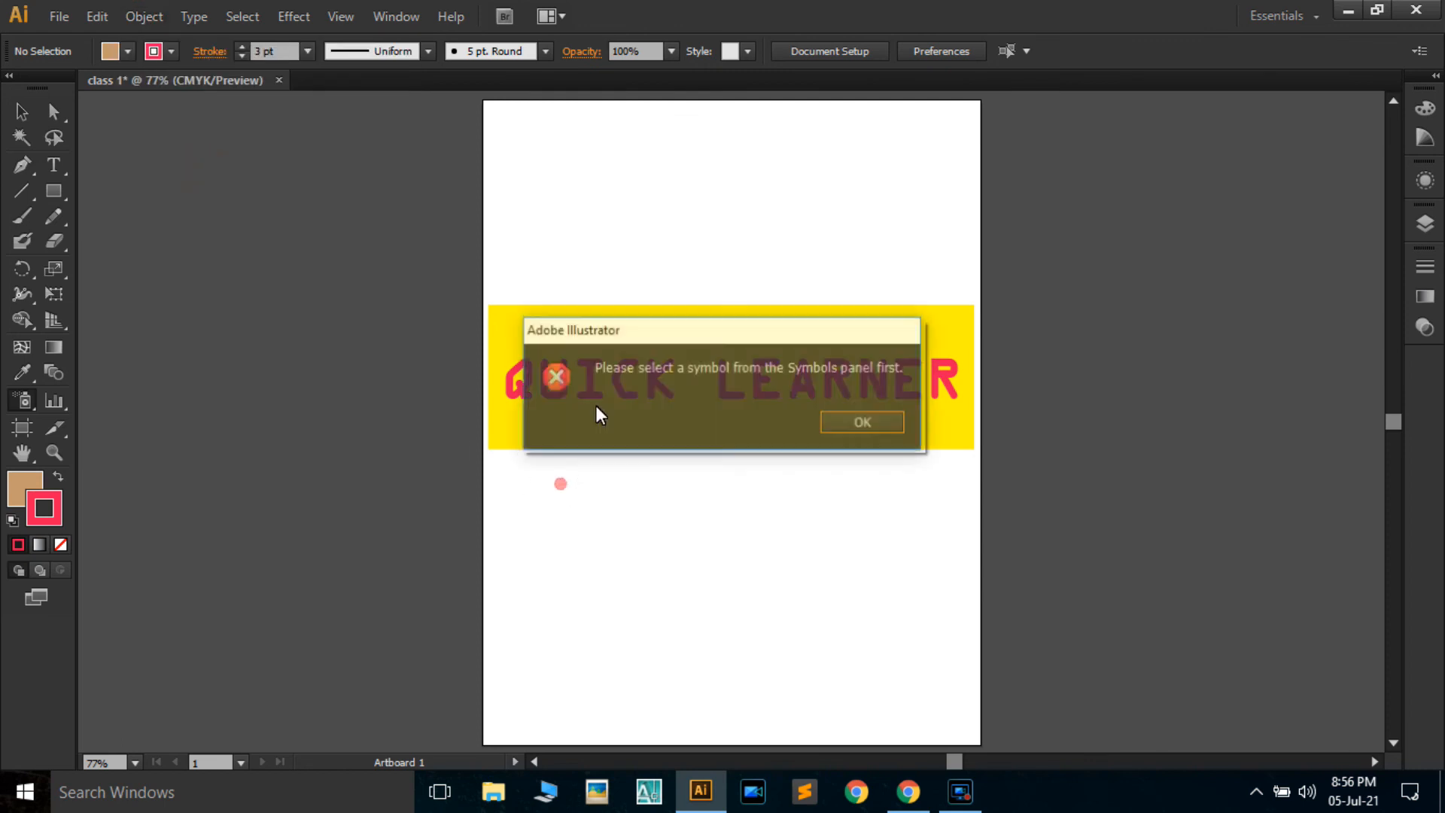
{"action": "left_click", "coordinate": [866, 430]}
{"action": "left_click", "coordinate": [793, 414]}
{"action": "left_click", "coordinate": [864, 422]}
{"action": "left_click", "coordinate": [21, 111]}
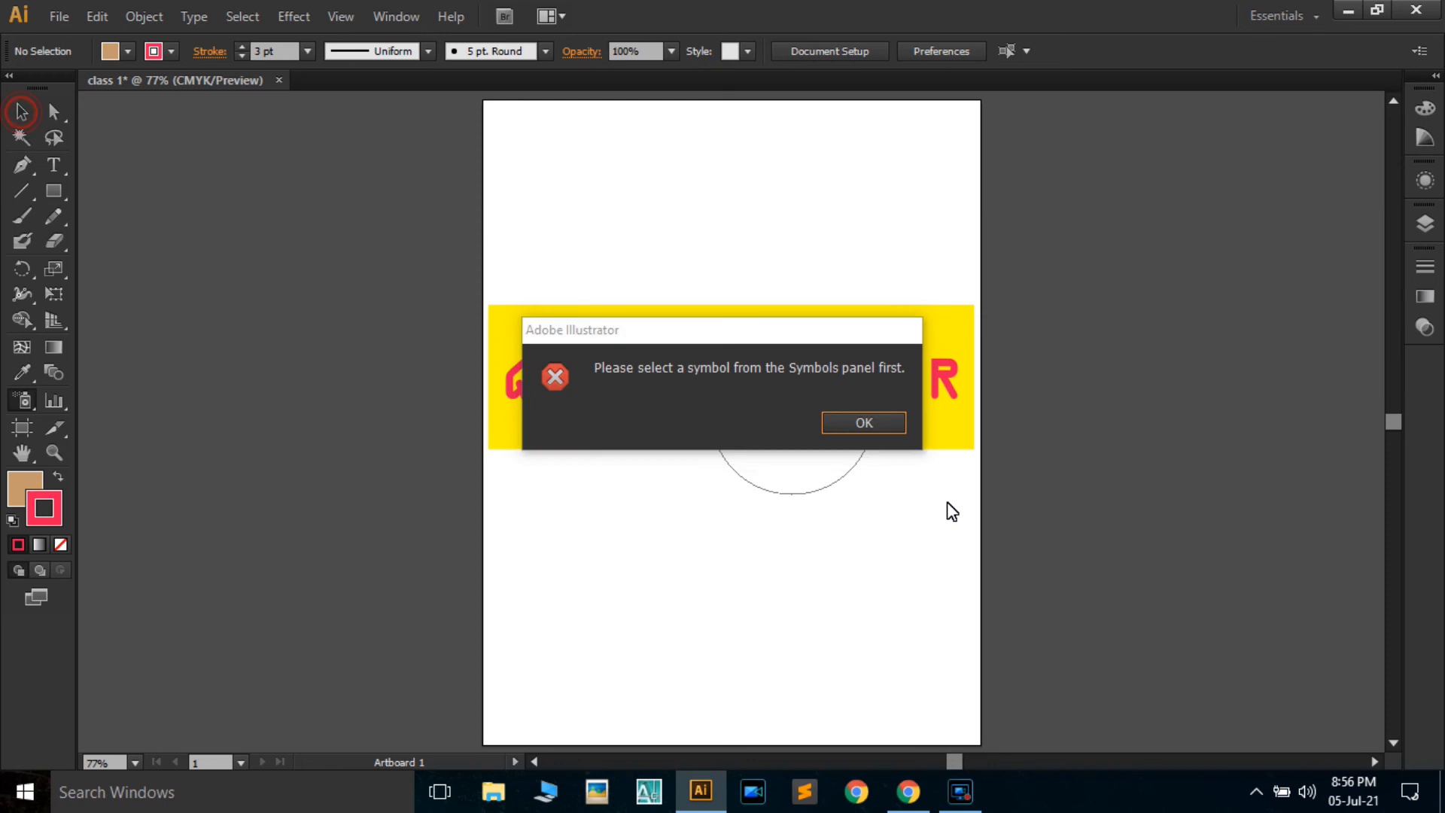
{"action": "left_click", "coordinate": [864, 423]}
- Move the banner group up and back down to mid-page, its left end slightly past the artboard's edge, and deselect it
{"action": "left_click", "coordinate": [21, 112]}
{"action": "left_click_drag", "start_coordinate": [712, 396], "coordinate": [733, 324]}
{"action": "left_click", "coordinate": [743, 542]}
{"action": "left_click", "coordinate": [704, 510]}
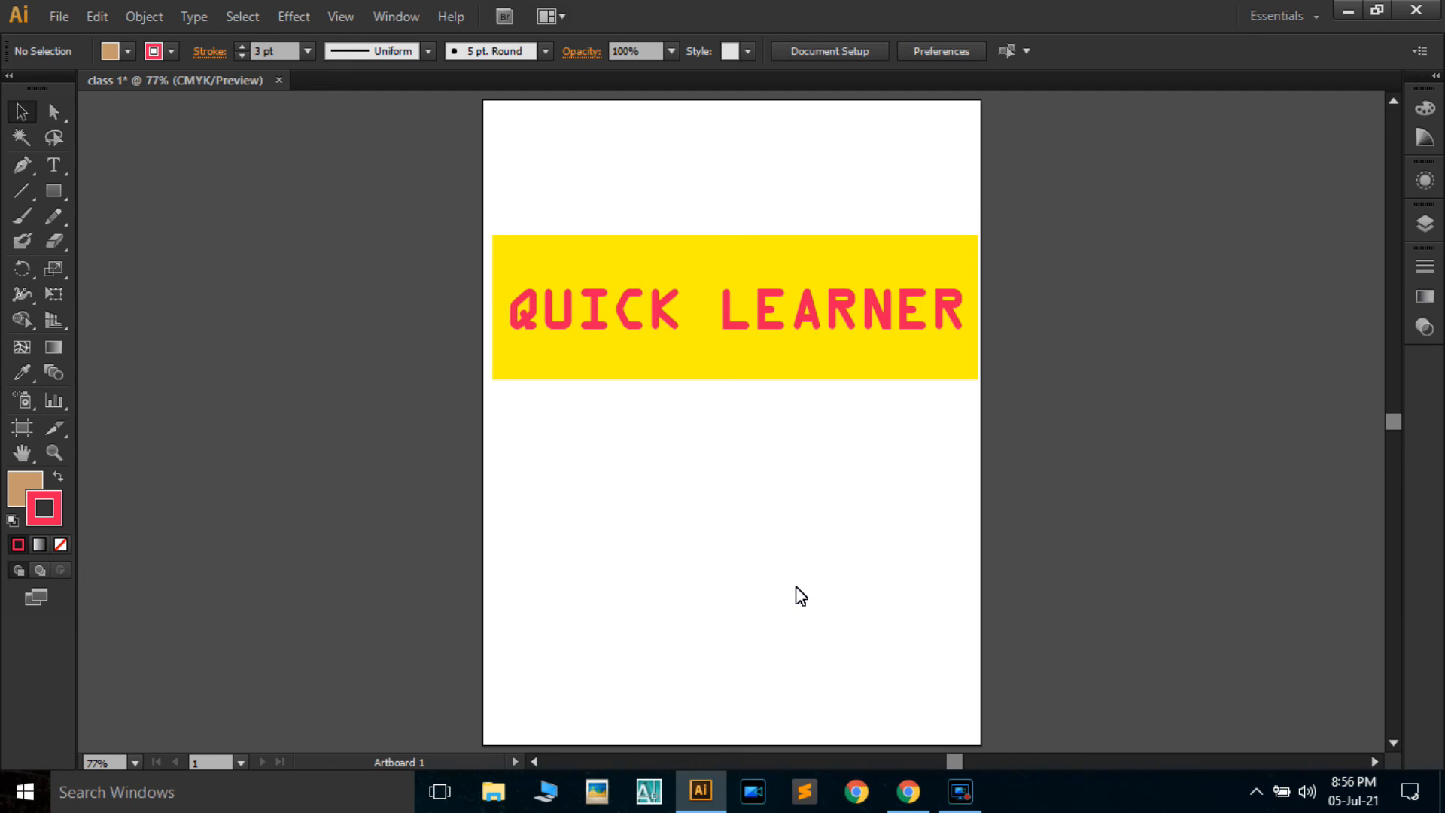
{"action": "left_click_drag", "start_coordinate": [676, 309], "coordinate": [677, 344]}
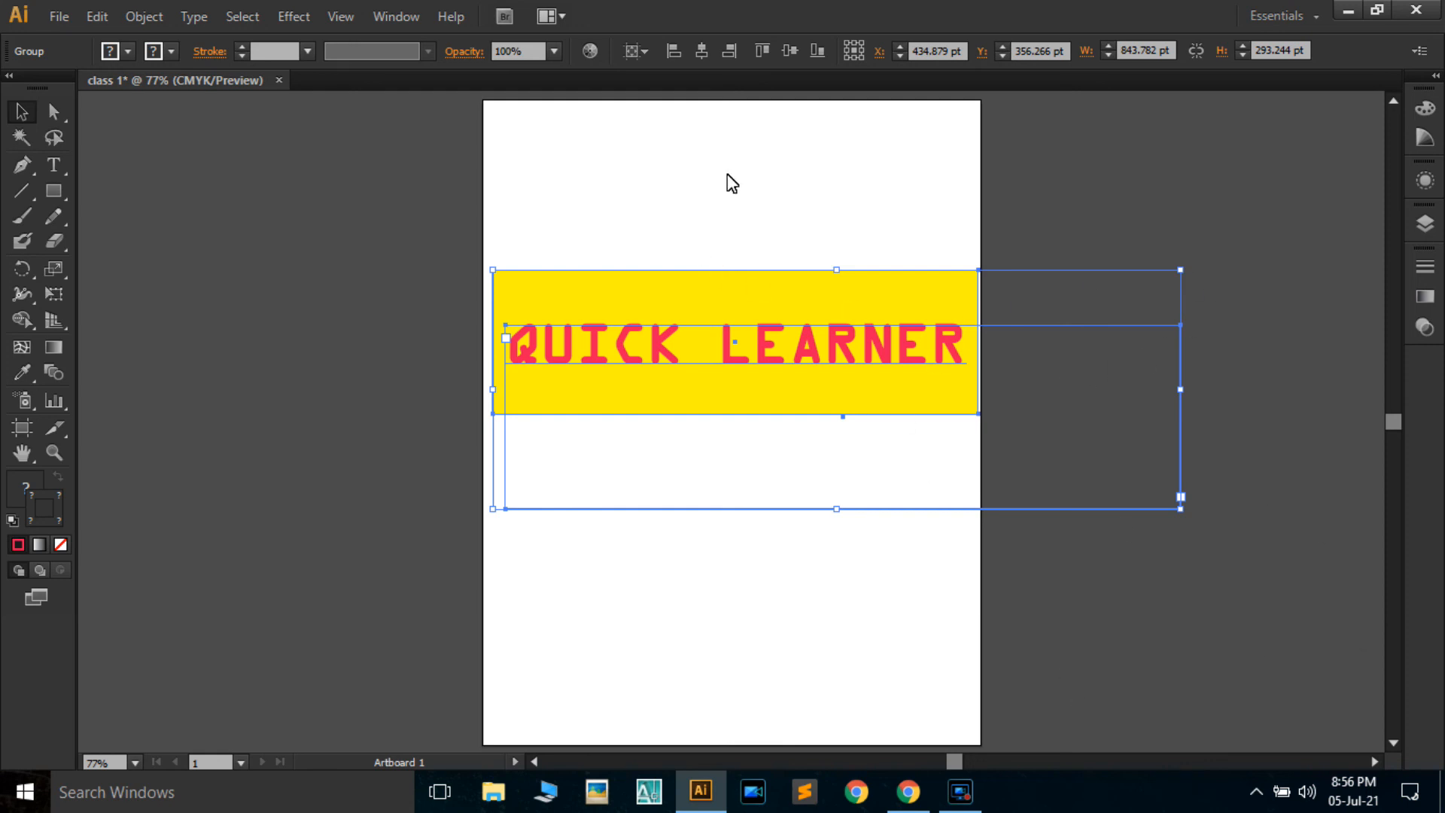
{"action": "mouse_move", "coordinate": [691, 376]}
{"action": "left_mouse_down"}
{"action": "mouse_move", "coordinate": [693, 449]}
{"action": "mouse_move", "coordinate": [683, 392]}
{"action": "left_mouse_up"}
{"action": "left_click", "coordinate": [661, 580]}
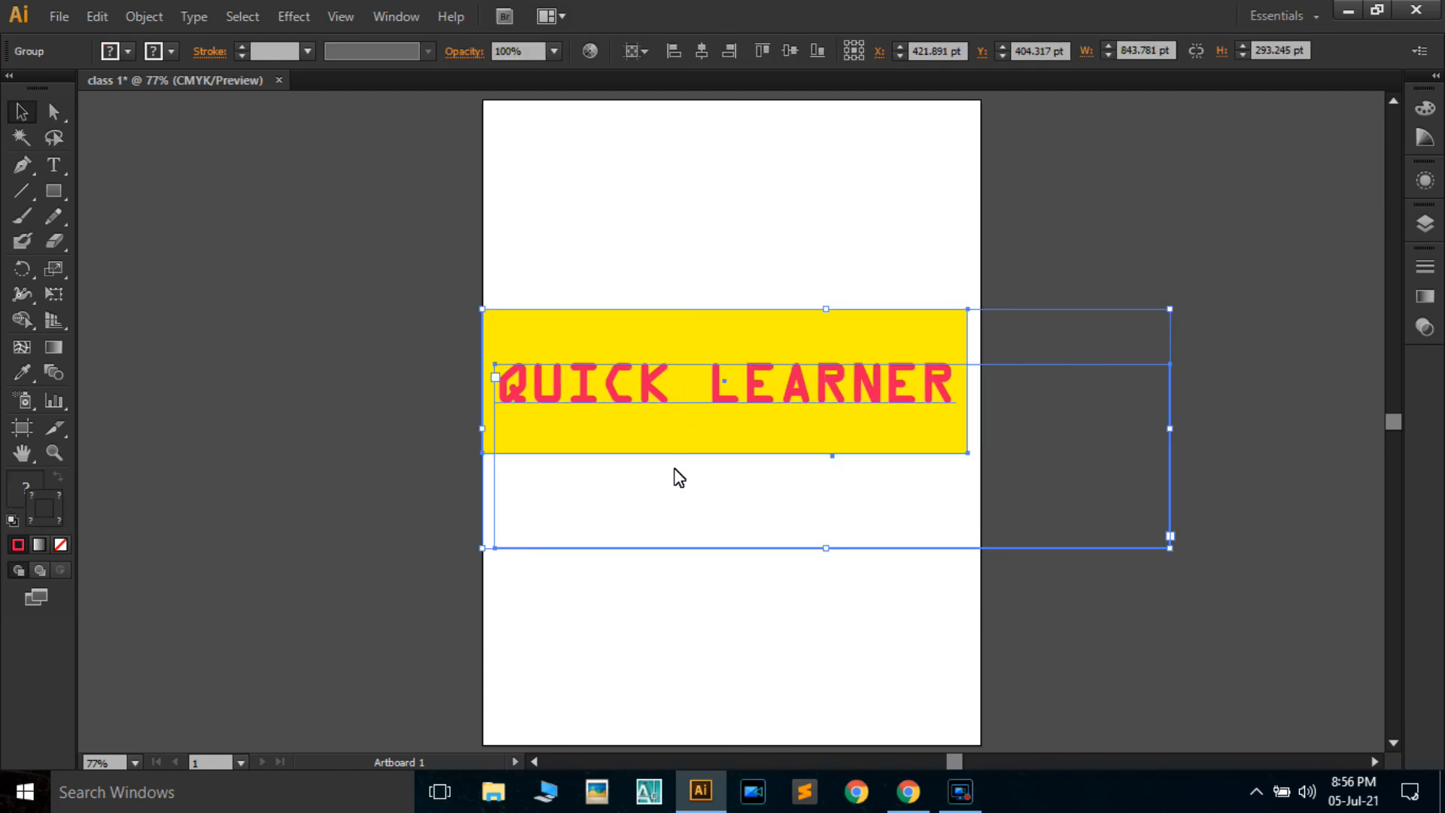
{"action": "left_click_drag", "start_coordinate": [702, 456], "coordinate": [728, 415]}
{"action": "left_click", "coordinate": [656, 590]}
{"action": "left_click", "coordinate": [732, 532]}
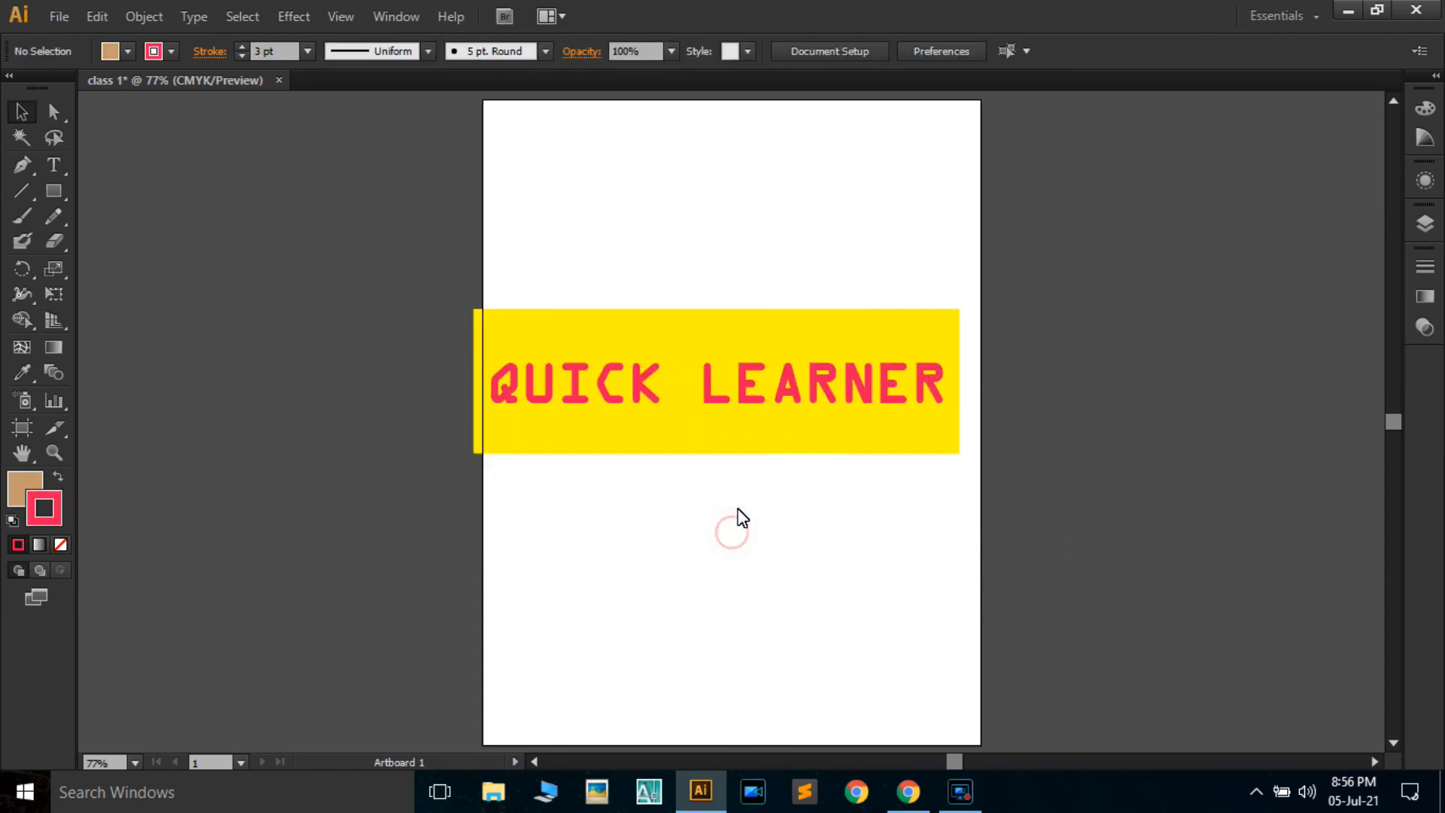